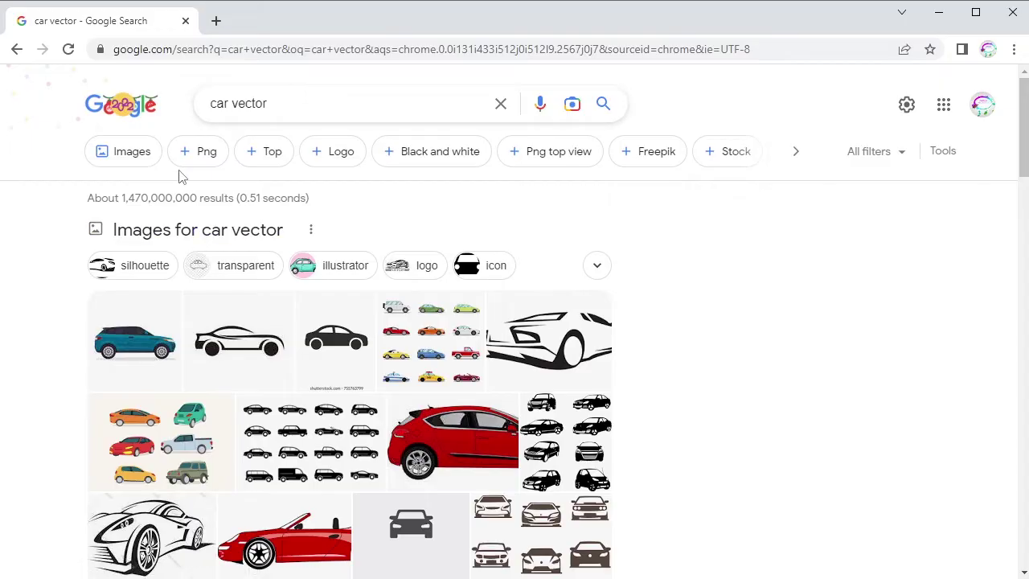
Browse the Google Images results for car vector
click(147, 159)
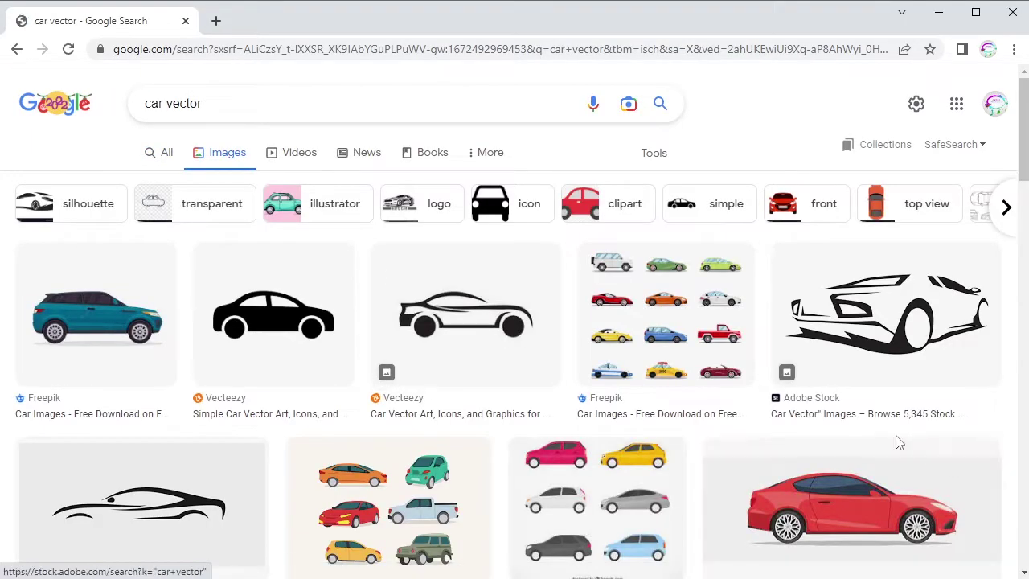
scroll(587, 429, down, 3)
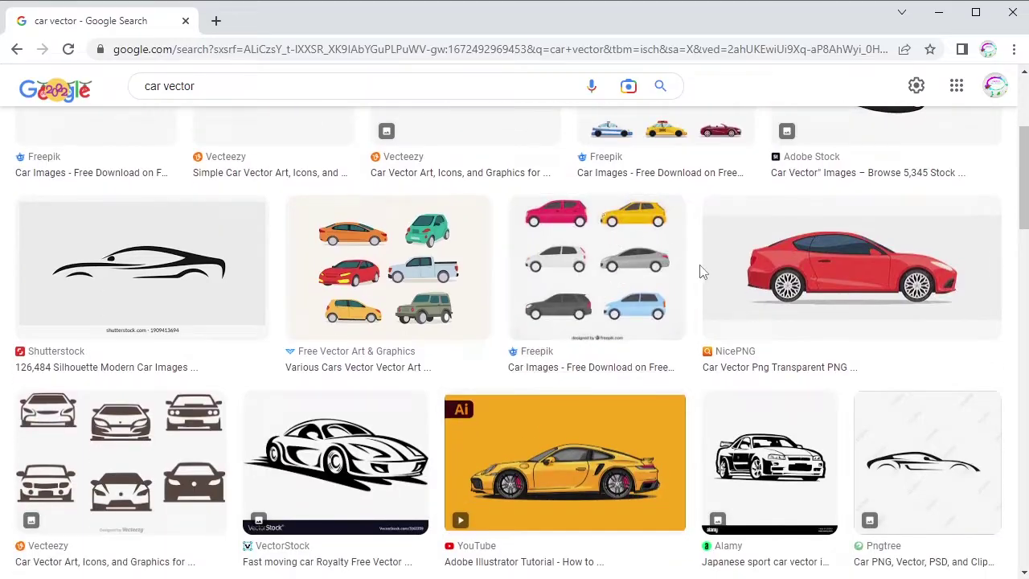
scroll(691, 273, down, 3)
scroll(667, 297, down, 5)
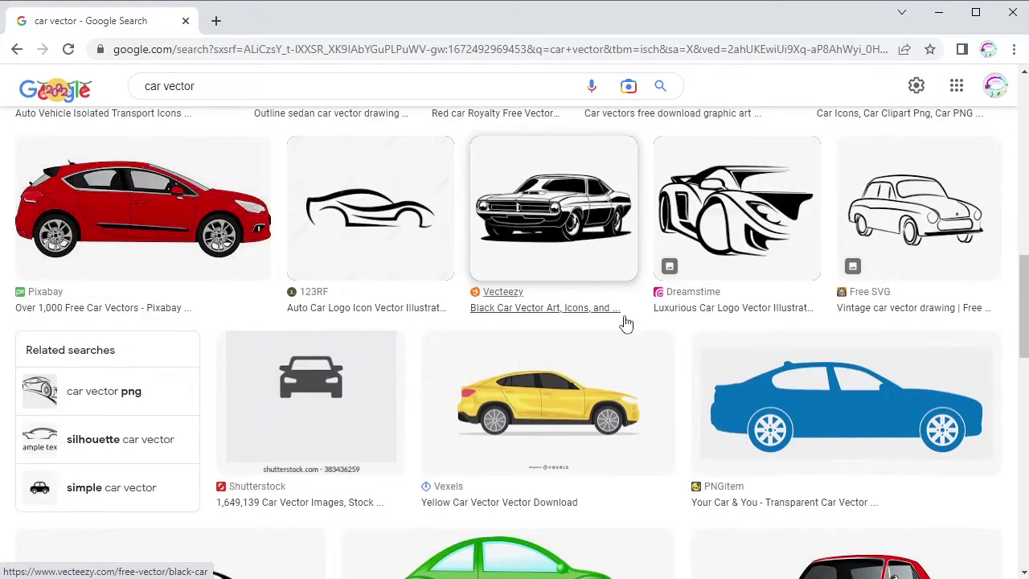
scroll(850, 434, up, 10)
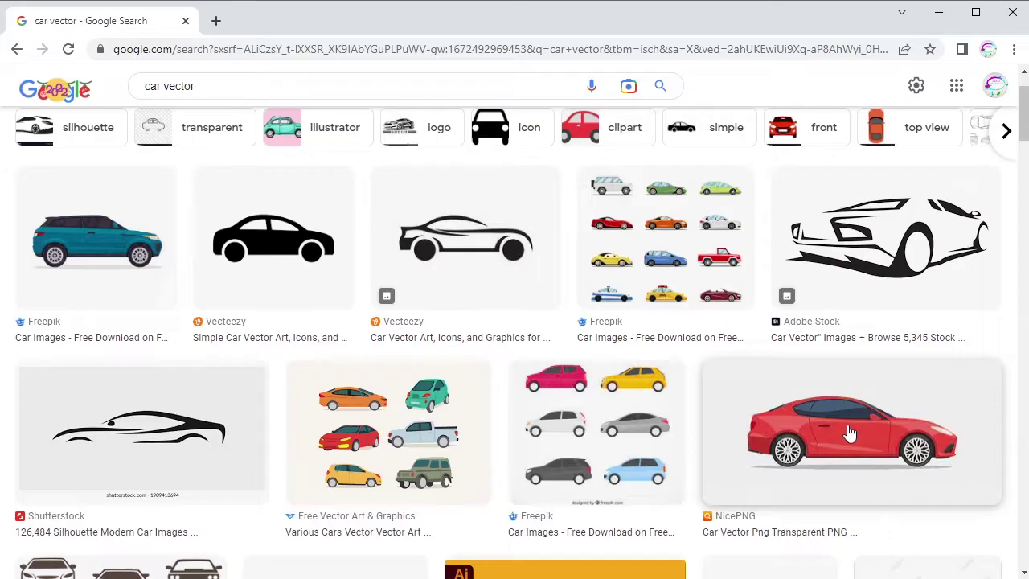
scroll(850, 434, down, 6)
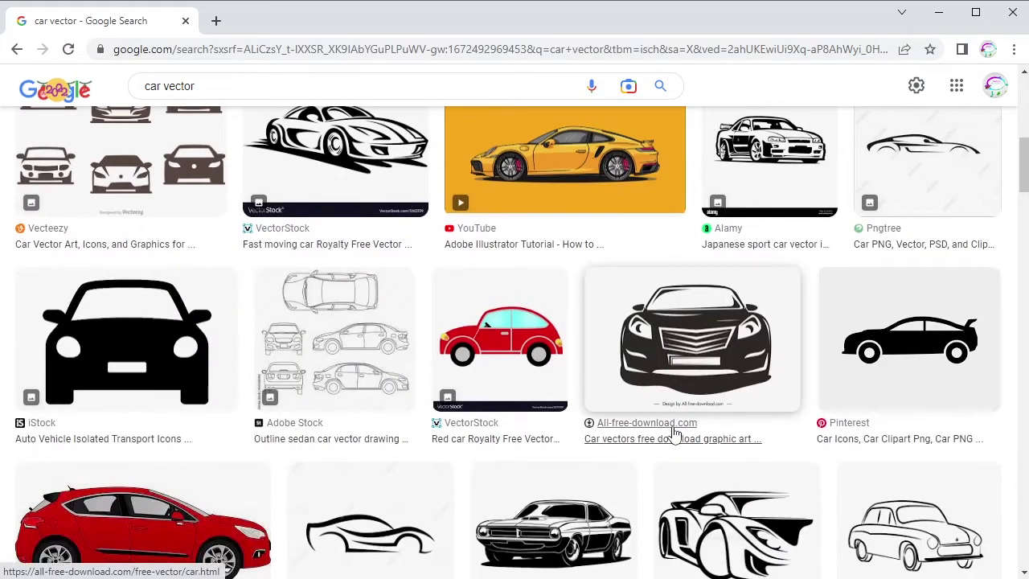
Find the side-view red car among the related images and copy it
click(500, 341)
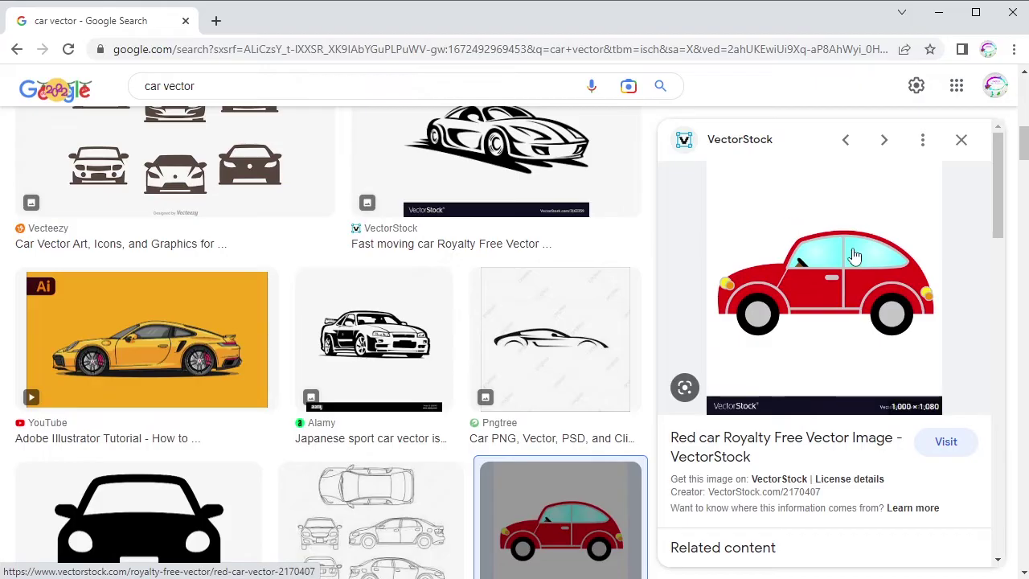
scroll(855, 250, down, 5)
scroll(845, 438, down, 3)
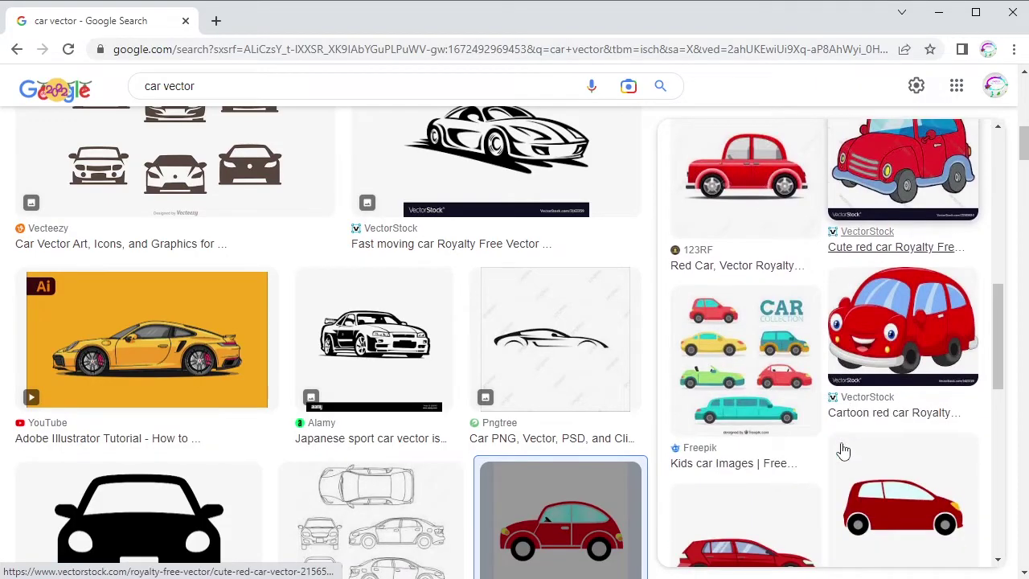
scroll(845, 449, down, 2)
click(889, 356)
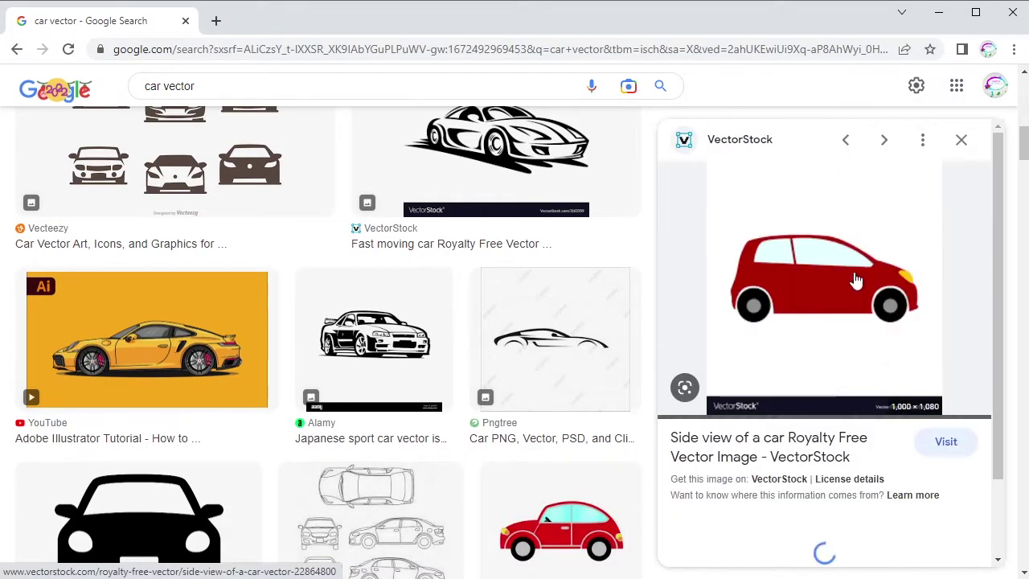
right_click(811, 248)
click(911, 435)
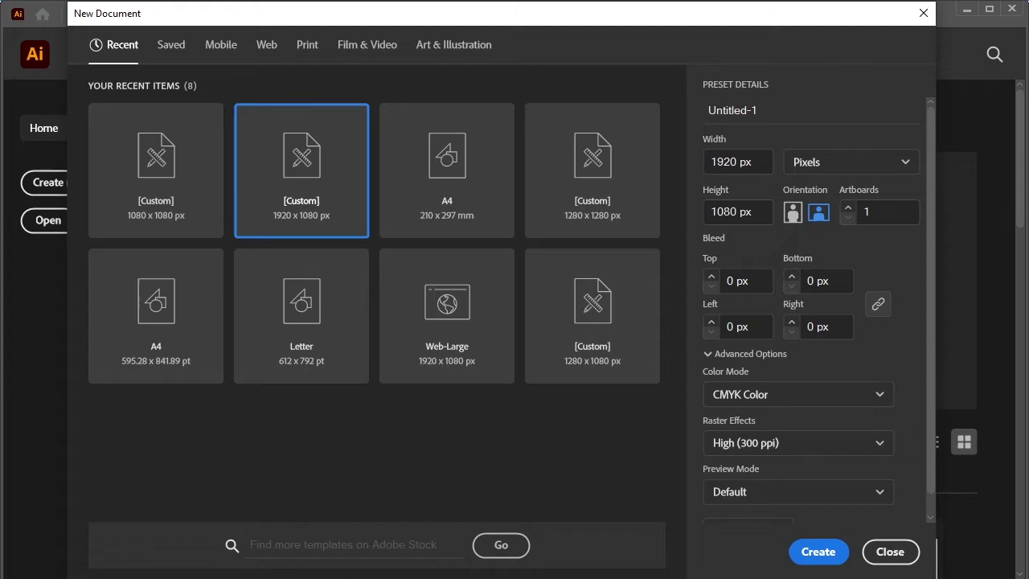
Paste the car into a new 1920 x 1080 px document, image-trace it and expand
double_click(324, 193)
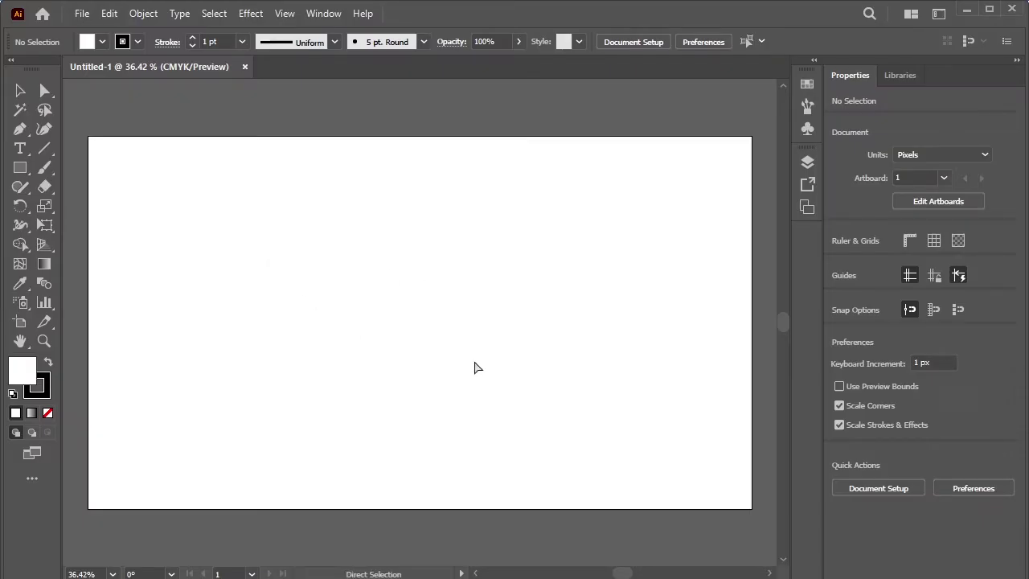
key(ctrl+v)
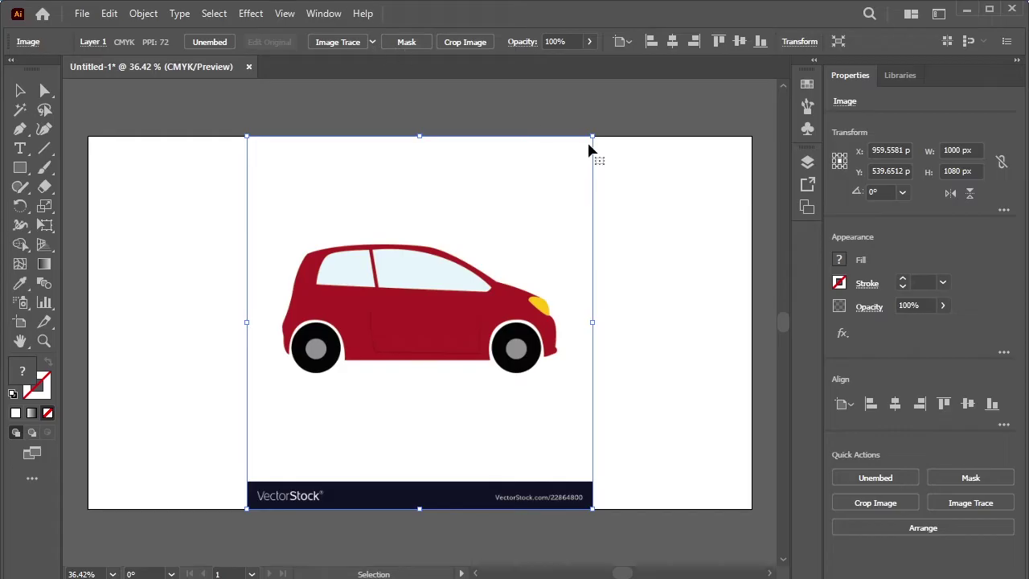
click(372, 42)
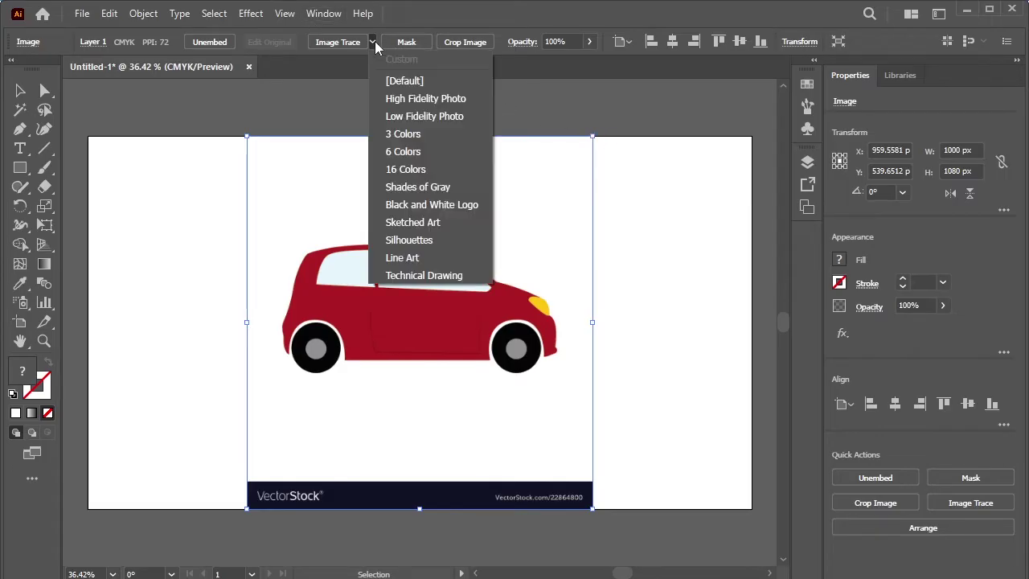
click(434, 104)
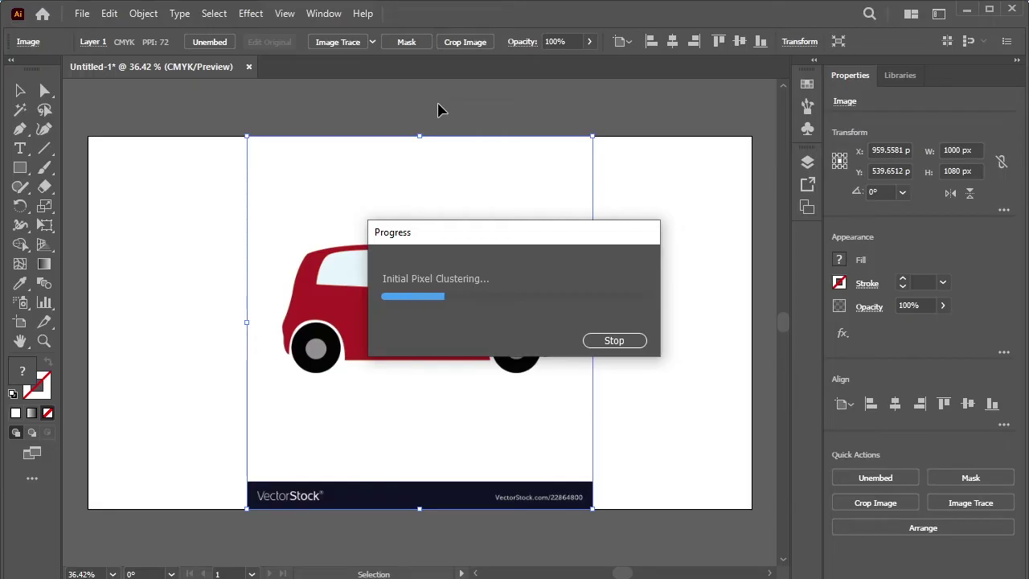
click(412, 42)
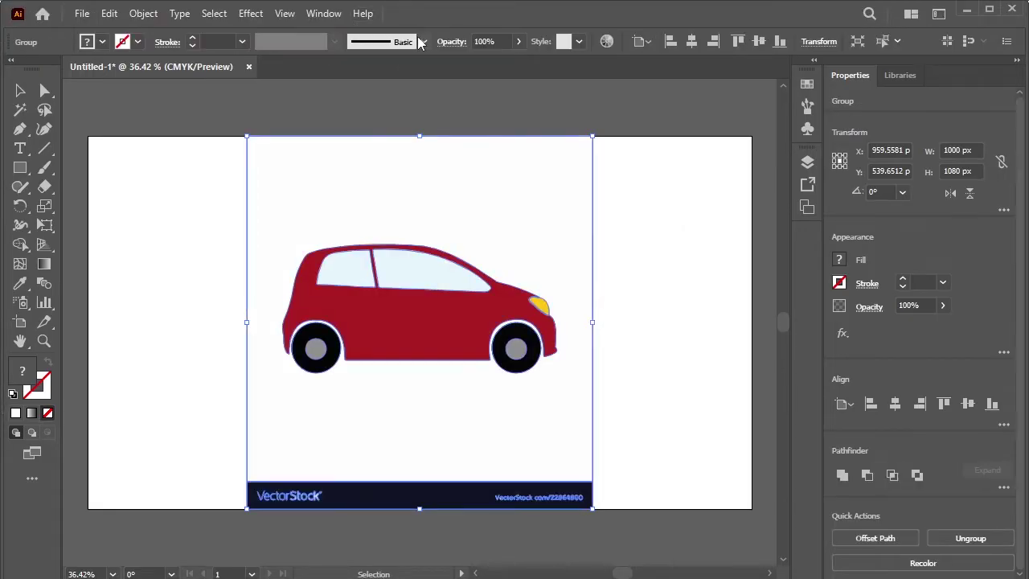
Delete the watermark banner and white background from the traced car
click(44, 92)
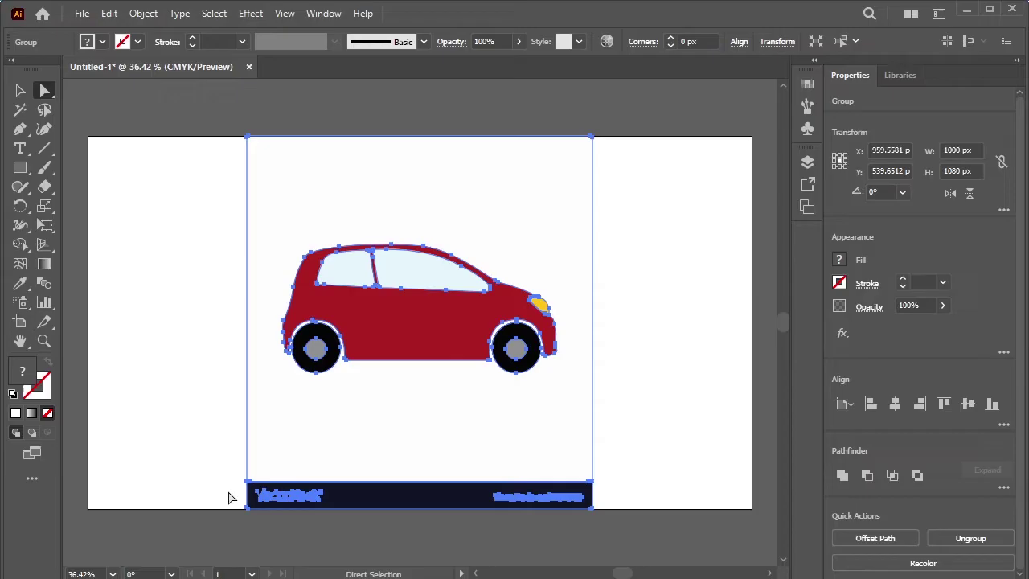
drag(733, 538, 741, 554)
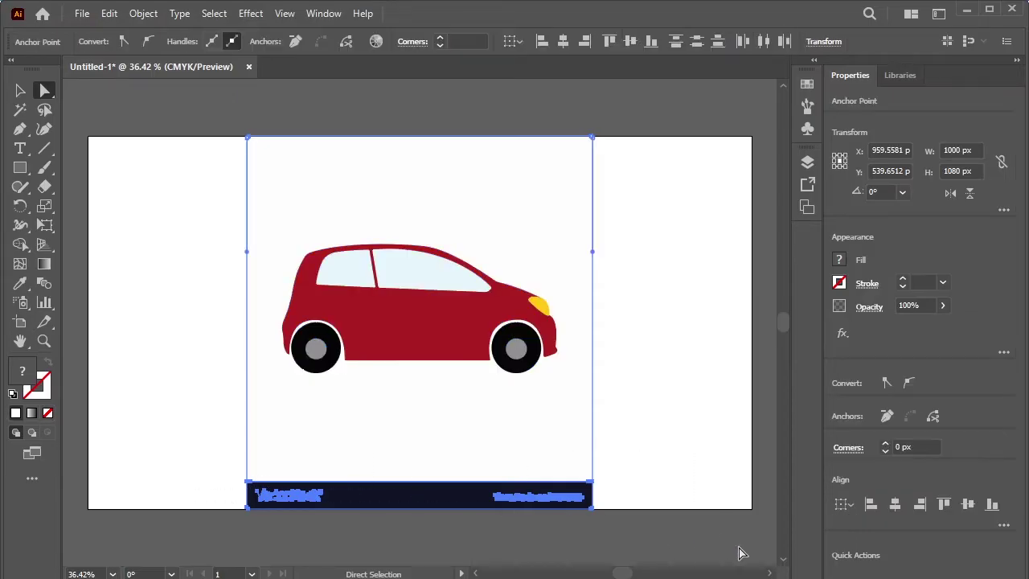
key(Delete)
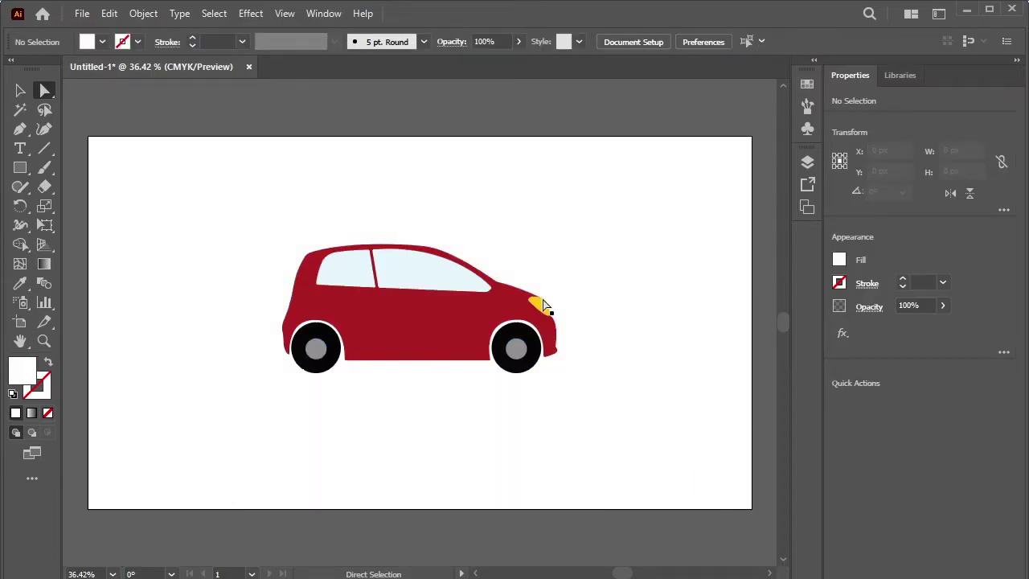
Draw a door handle rectangle filled with a darker shade of the body red
alt+scroll(329, 337, up, 2)
drag(491, 424, 381, 459)
click(402, 266)
click(19, 167)
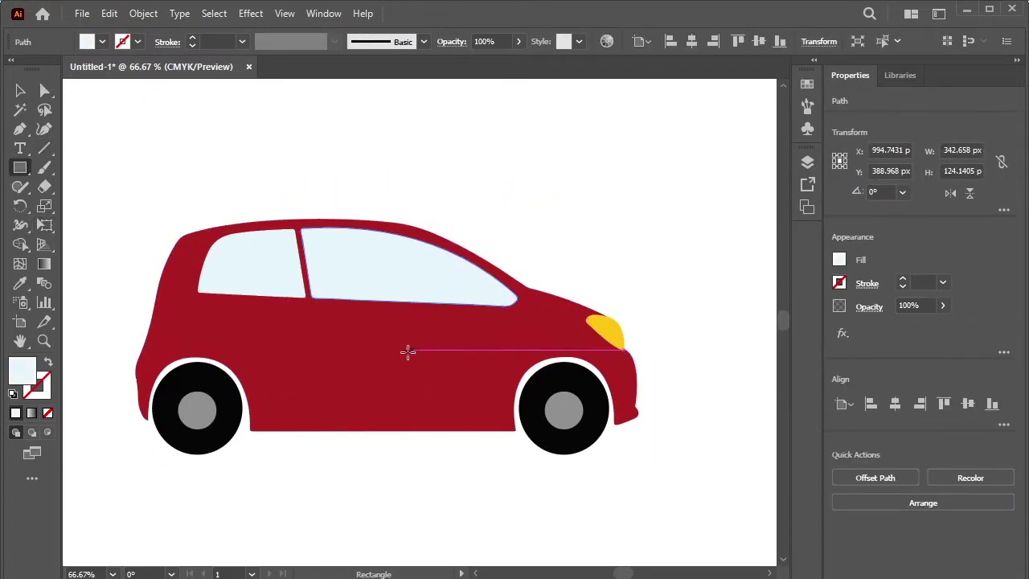
drag(324, 315, 384, 329)
key(i)
click(430, 370)
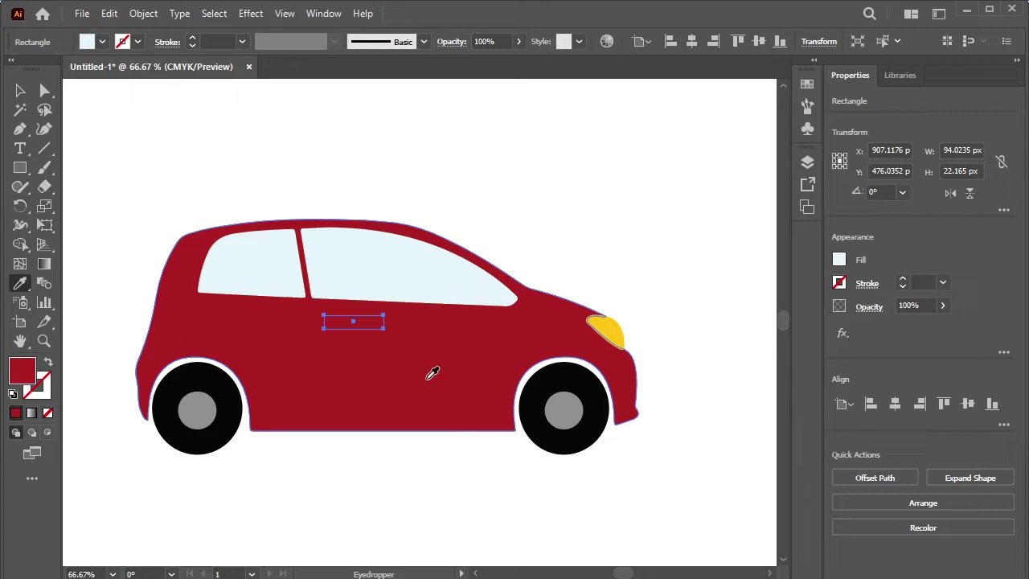
double_click(27, 374)
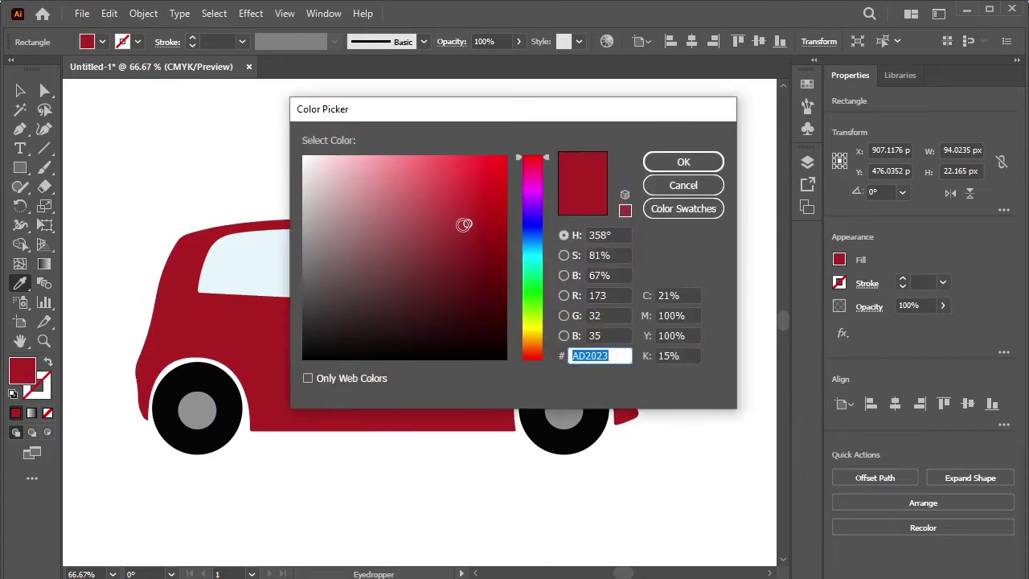
click(472, 240)
click(684, 162)
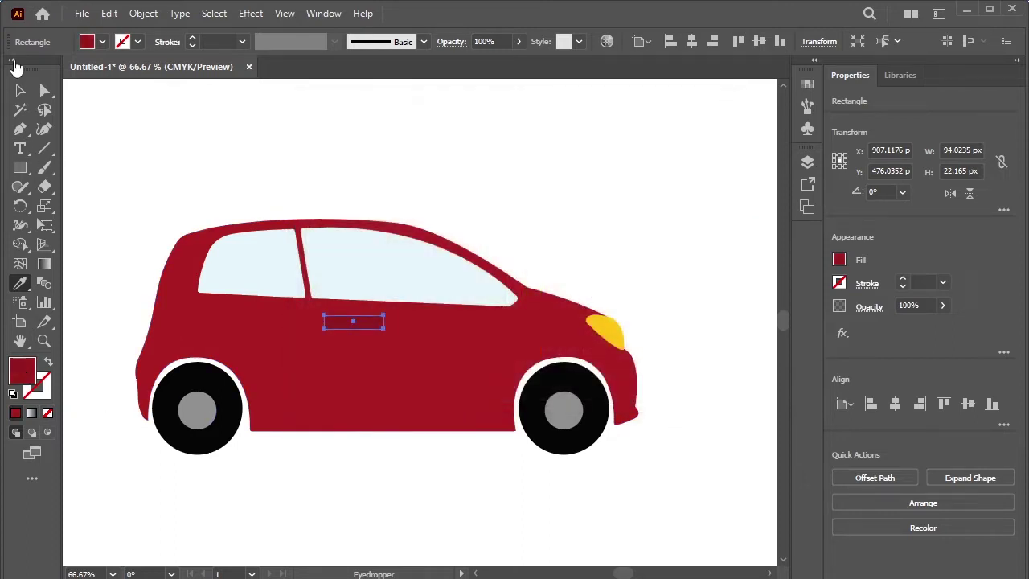
click(21, 91)
click(192, 116)
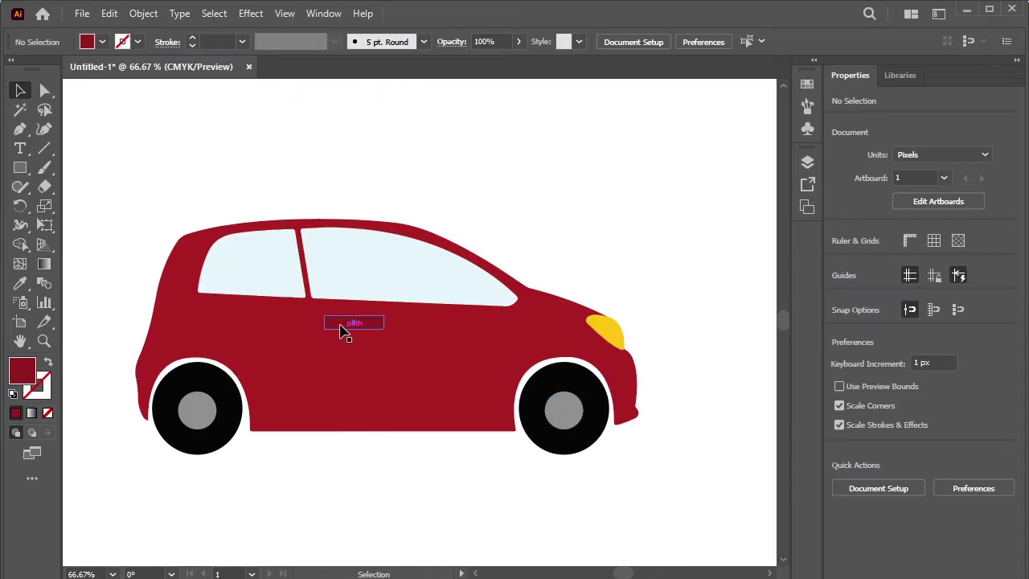
Add a small black, stroke-free circle at the handle's left end
scroll(341, 324, up, 4)
click(371, 338)
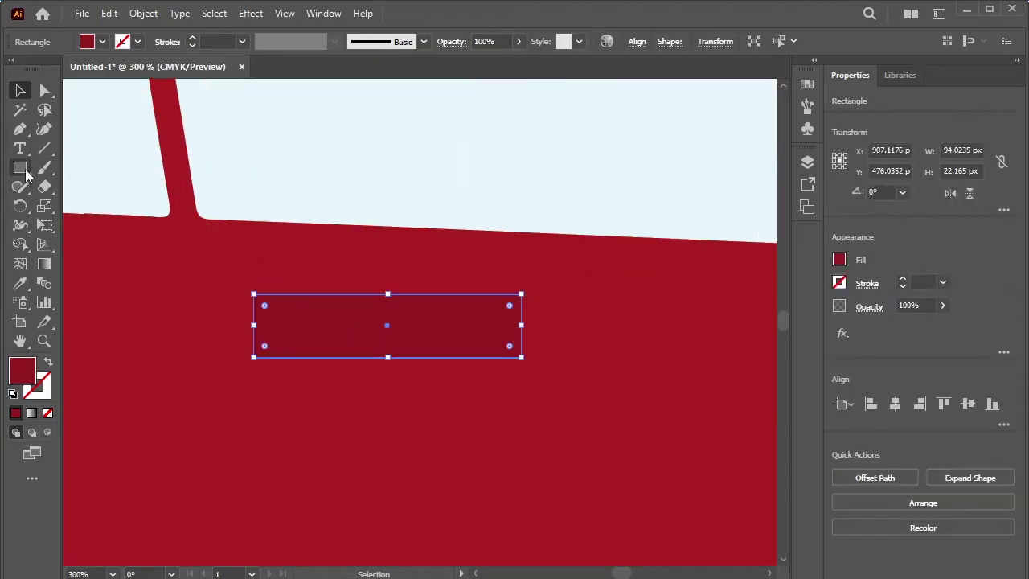
drag(26, 171, 69, 205)
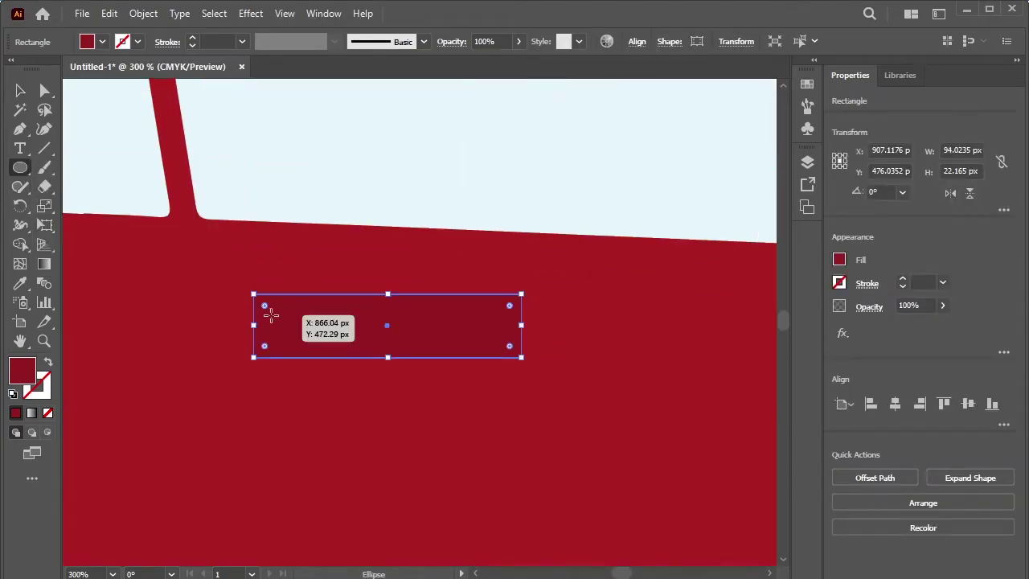
drag(271, 315, 287, 339)
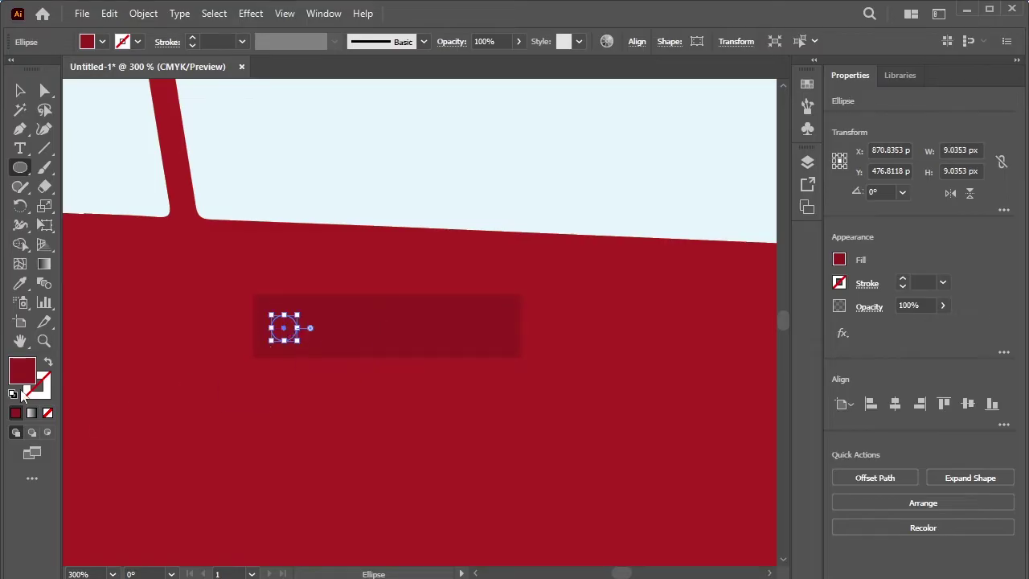
click(13, 394)
click(49, 363)
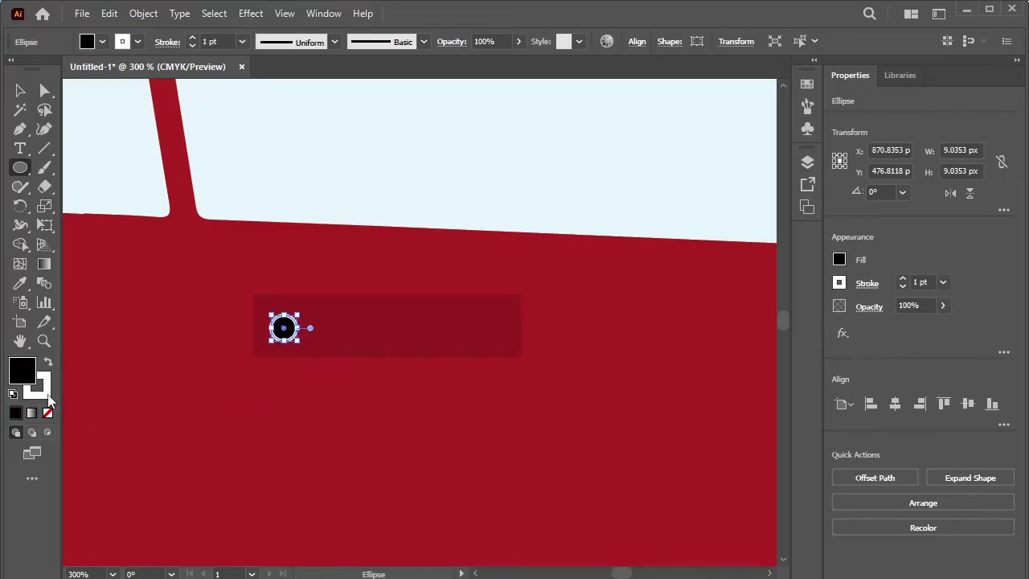
click(47, 412)
scroll(277, 382, down, 3)
click(20, 90)
click(192, 151)
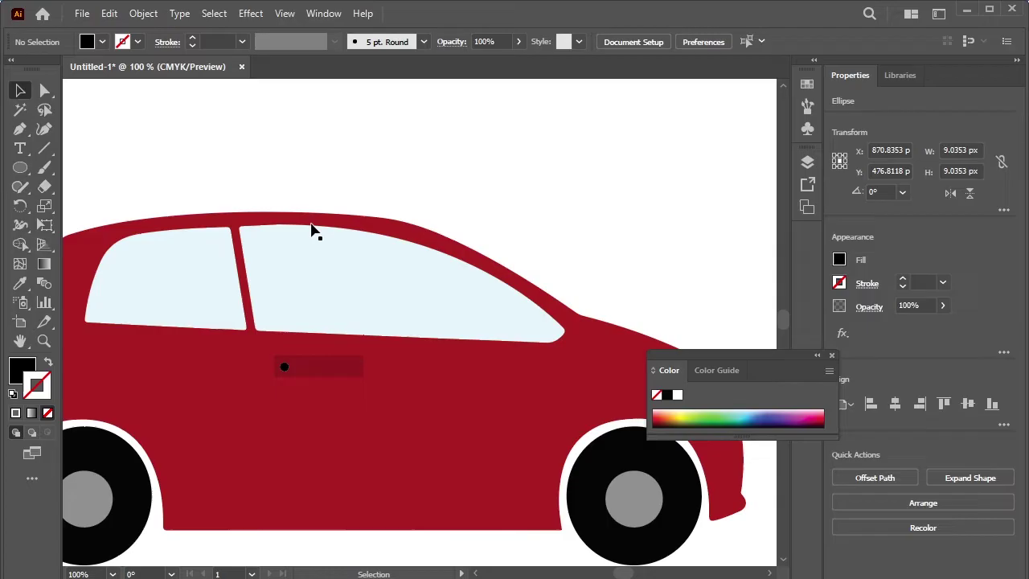
Draw two ellipses, a larger and a smaller one, at the car's rear
scroll(416, 367, down, 2)
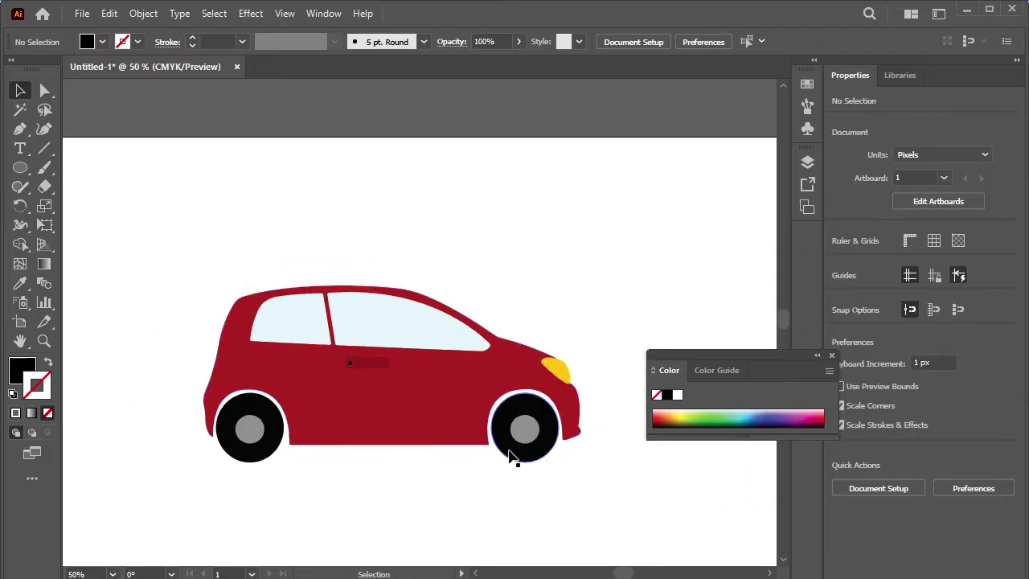
scroll(512, 456, up, 1)
key(l)
drag(128, 351, 184, 344)
click(14, 94)
drag(164, 335, 168, 340)
Give both rear ellipses the headlight's yellow
key(ctrl+a)
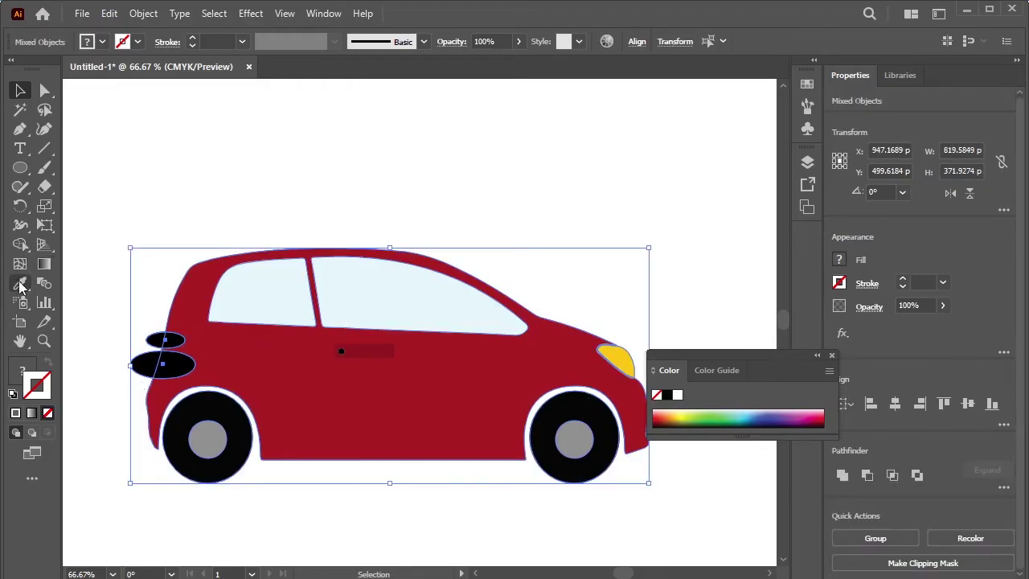
key(ctrl+shift+a)
shift+click(173, 363)
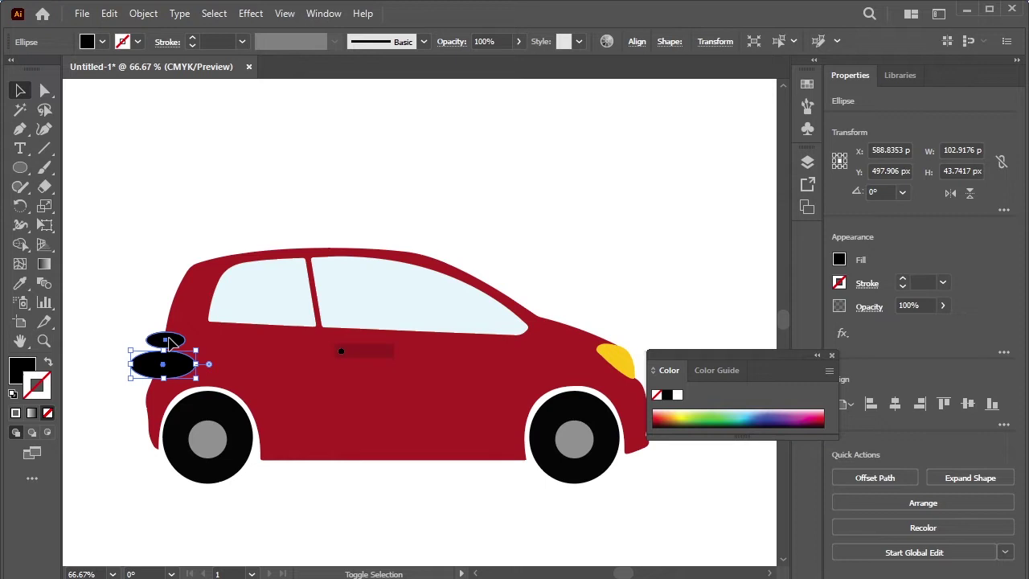
shift+click(169, 339)
click(20, 283)
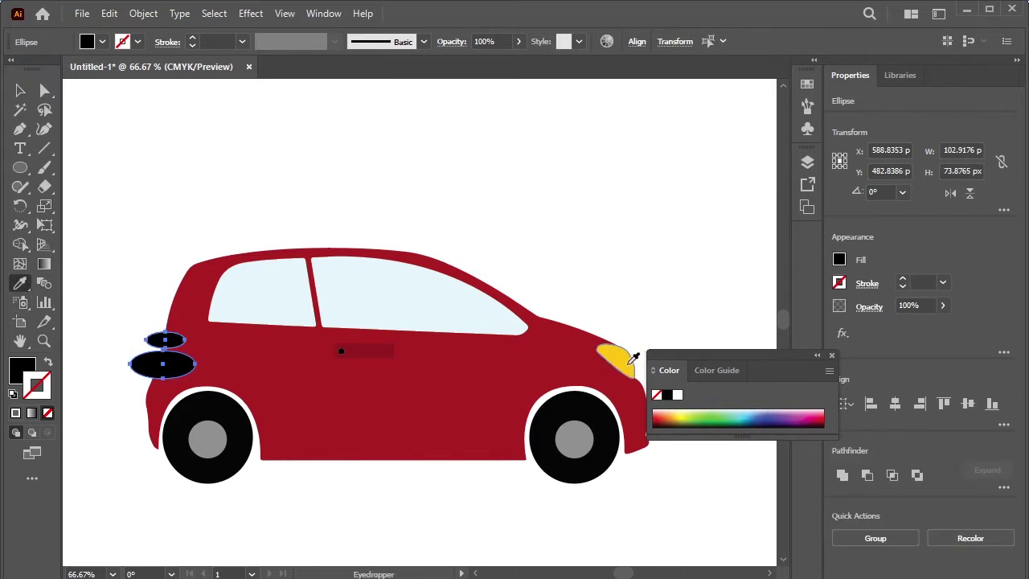
click(630, 361)
Trim the ellipse parts sticking out past the body with Shape Builder
click(20, 90)
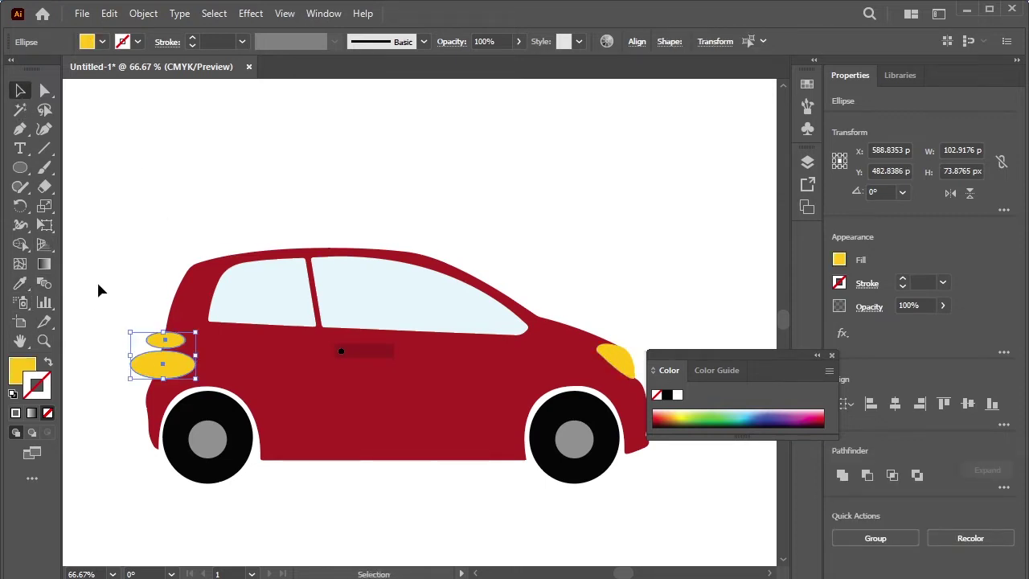
key(ctrl+a)
click(26, 249)
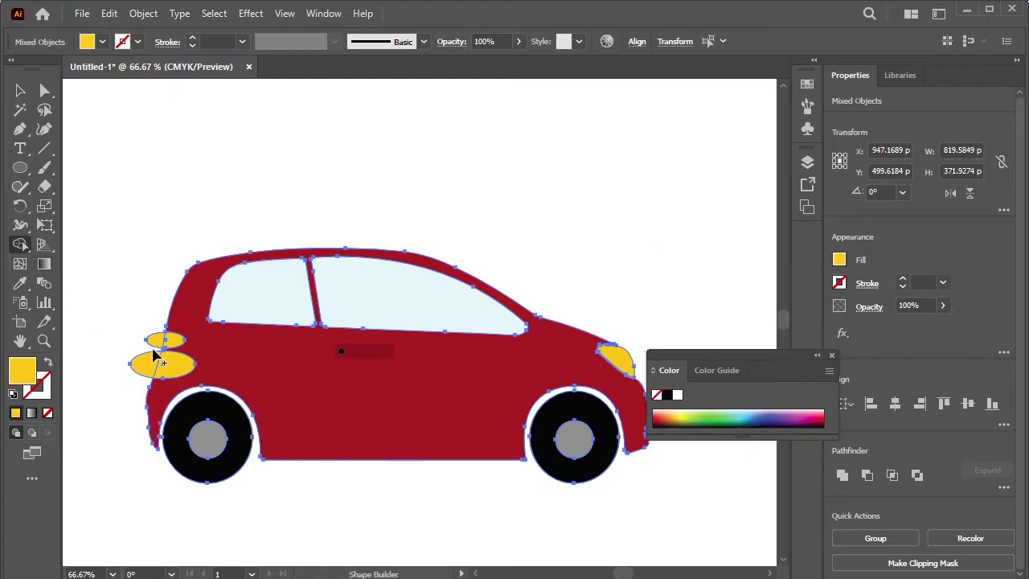
mouse_move(155, 354)
mouse_down()
mouse_move(161, 345)
mouse_move(145, 367)
mouse_up()
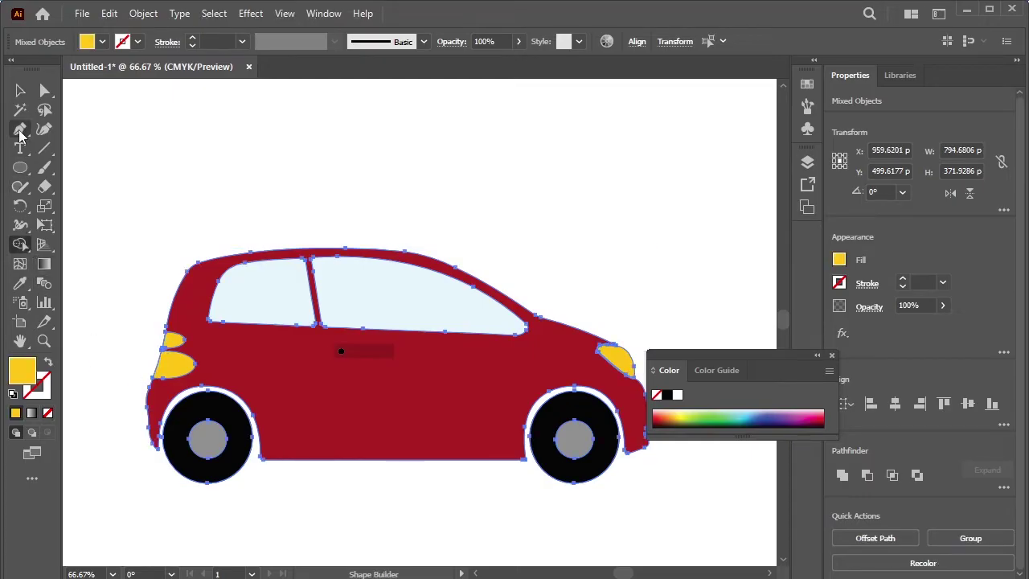
click(20, 90)
click(79, 411)
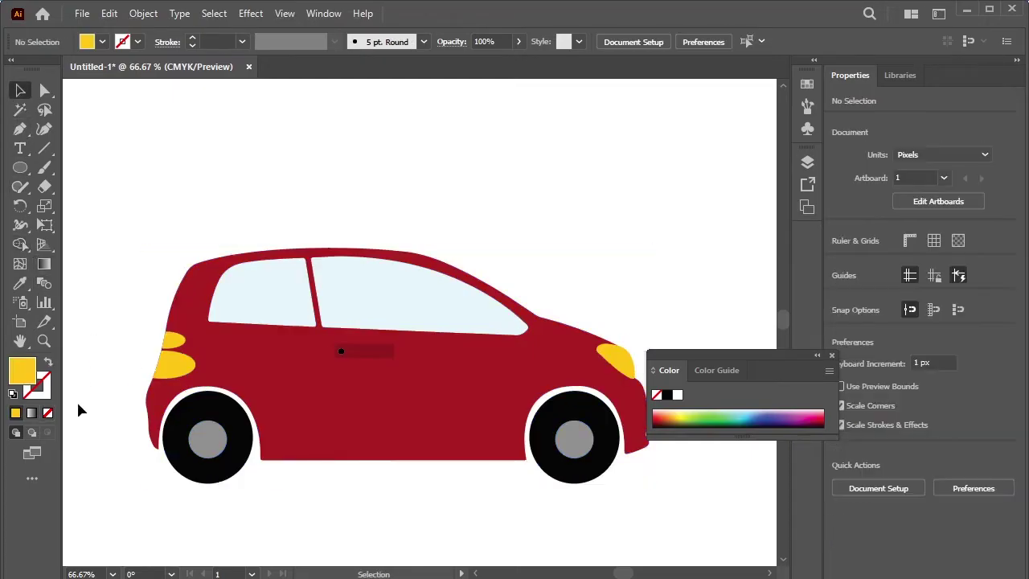
Recolour the upper rear lamp to pale yellow F4D378
click(170, 341)
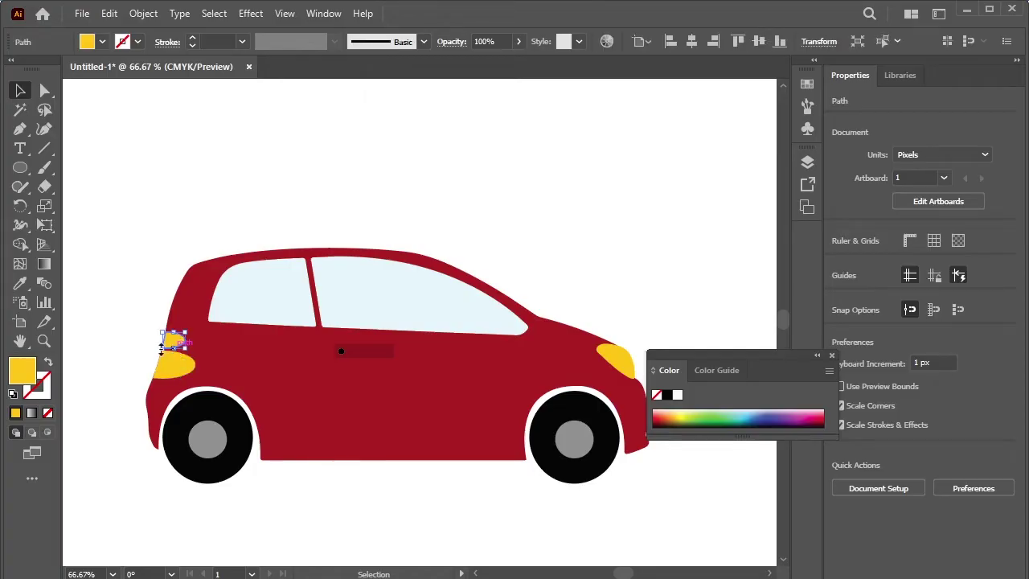
double_click(24, 378)
click(406, 163)
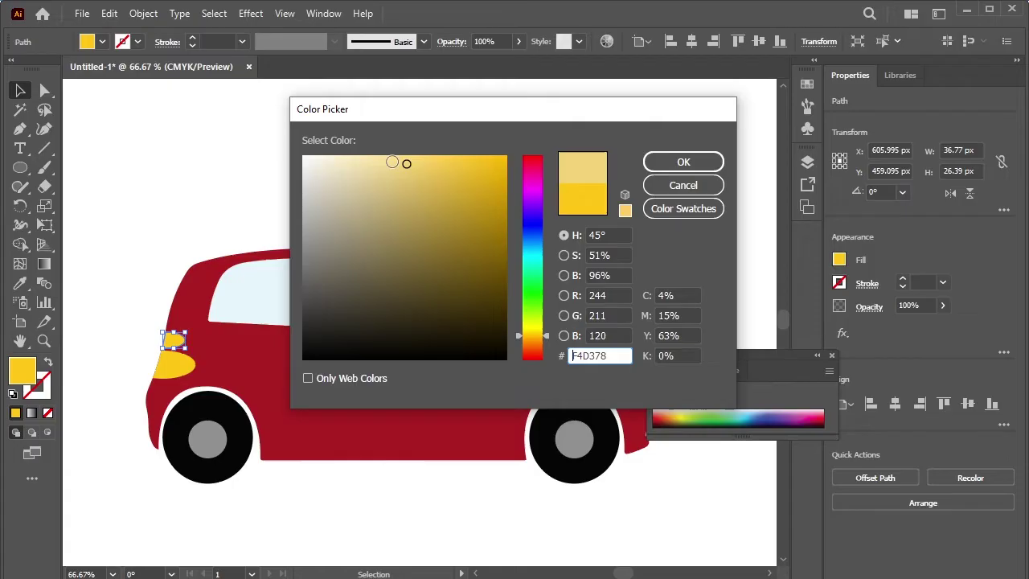
click(684, 162)
click(225, 354)
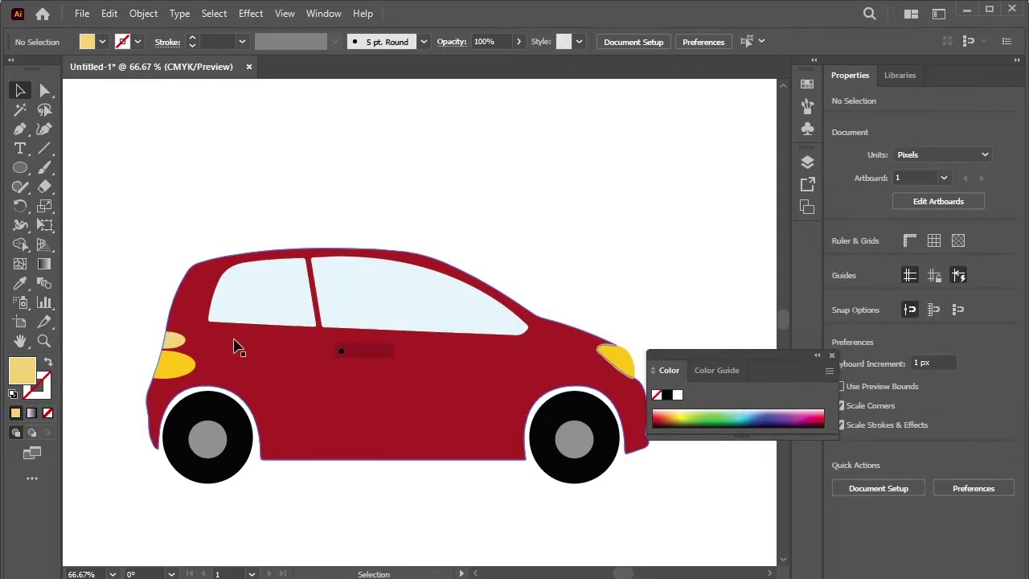
Make the lower rear lamp match the car body's red
click(178, 364)
click(20, 283)
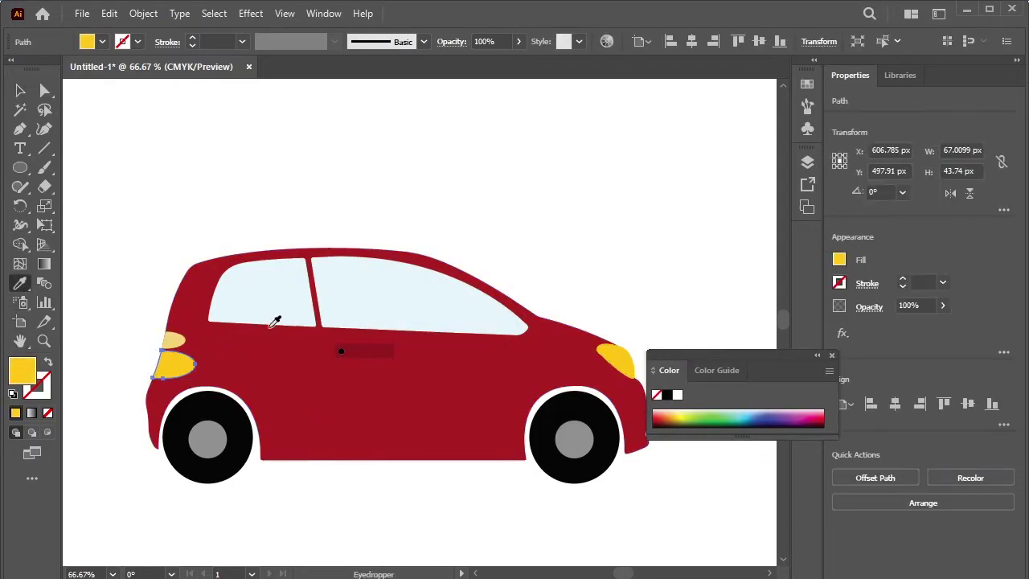
click(362, 365)
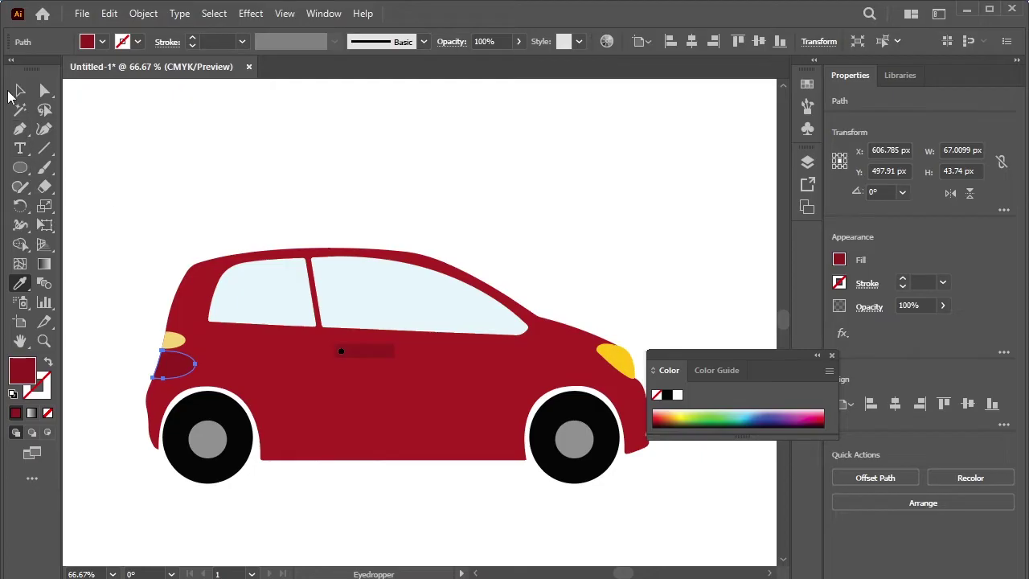
click(21, 90)
click(332, 340)
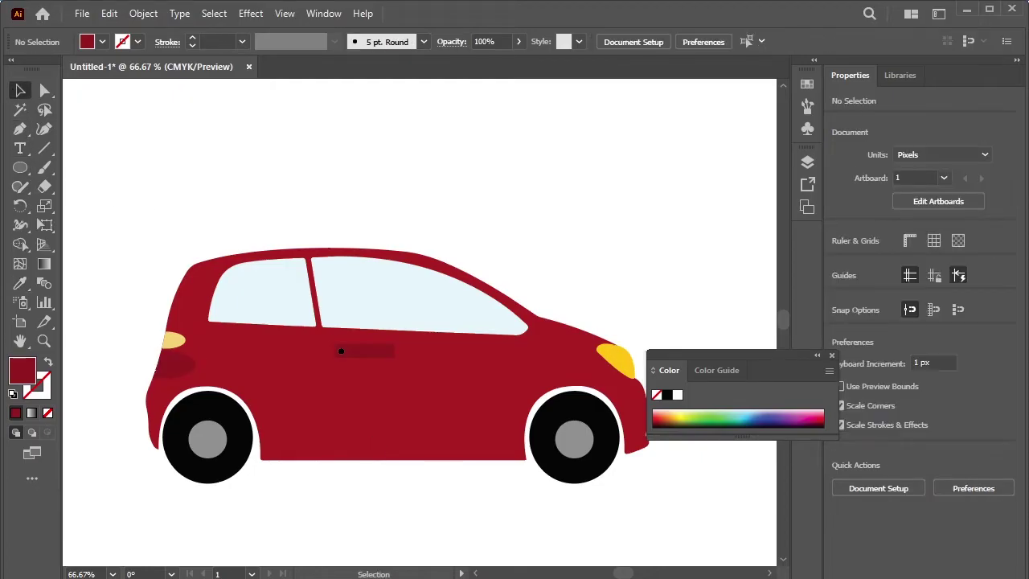
Ungroup the car and fill both windows with a more saturated light blue
click(363, 292)
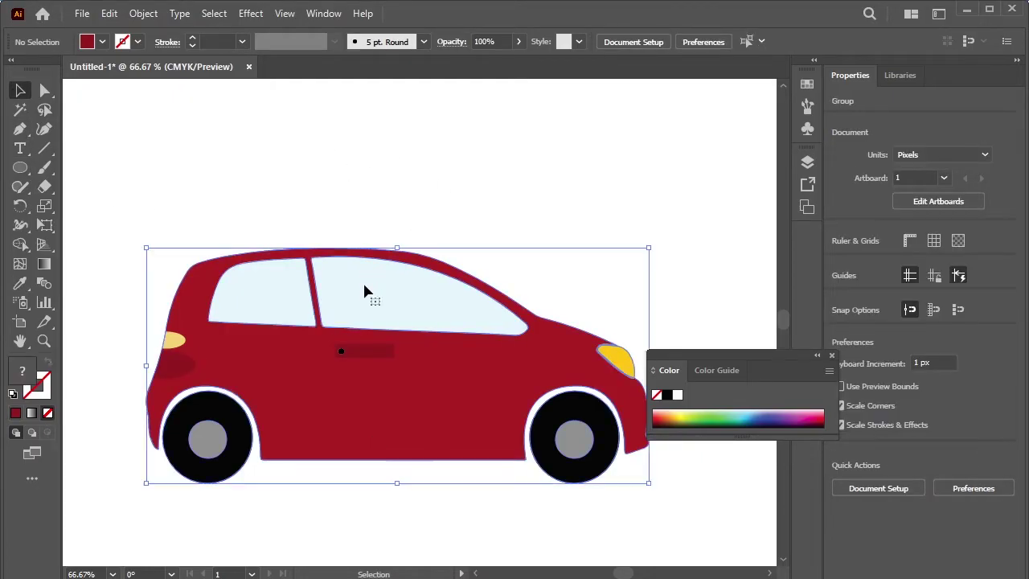
right_click(362, 269)
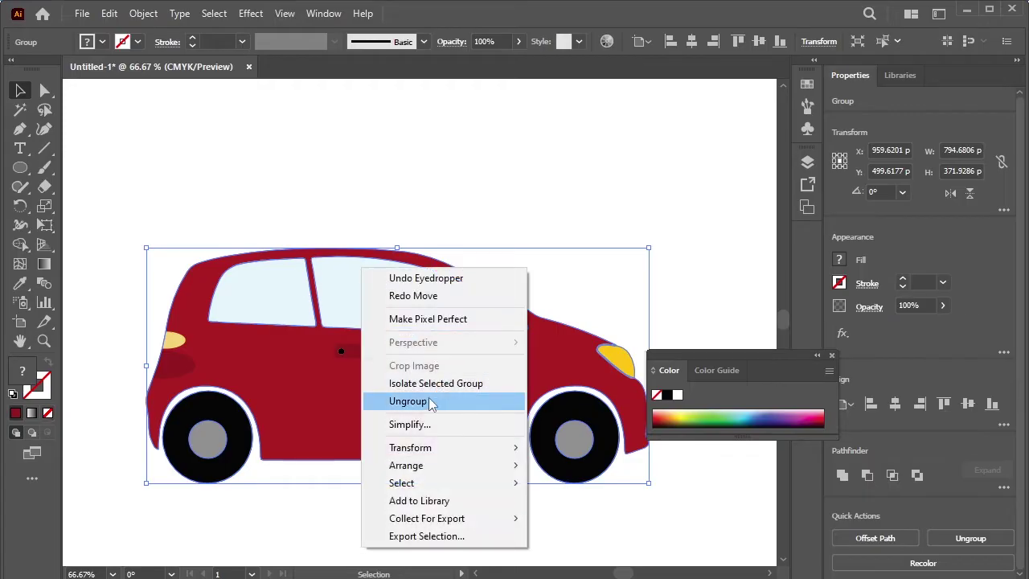
click(429, 400)
click(409, 191)
click(404, 321)
shift+click(274, 313)
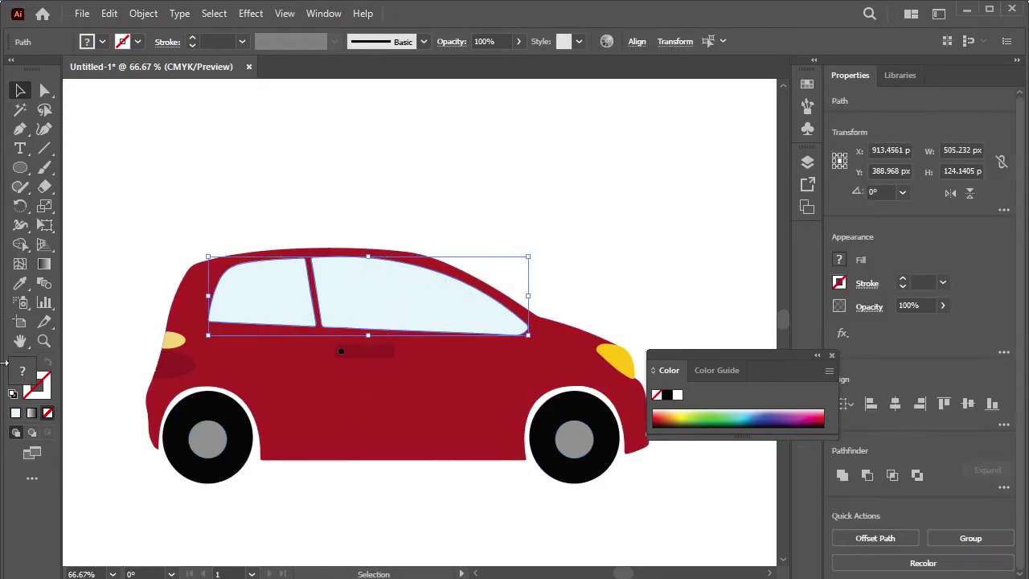
double_click(24, 370)
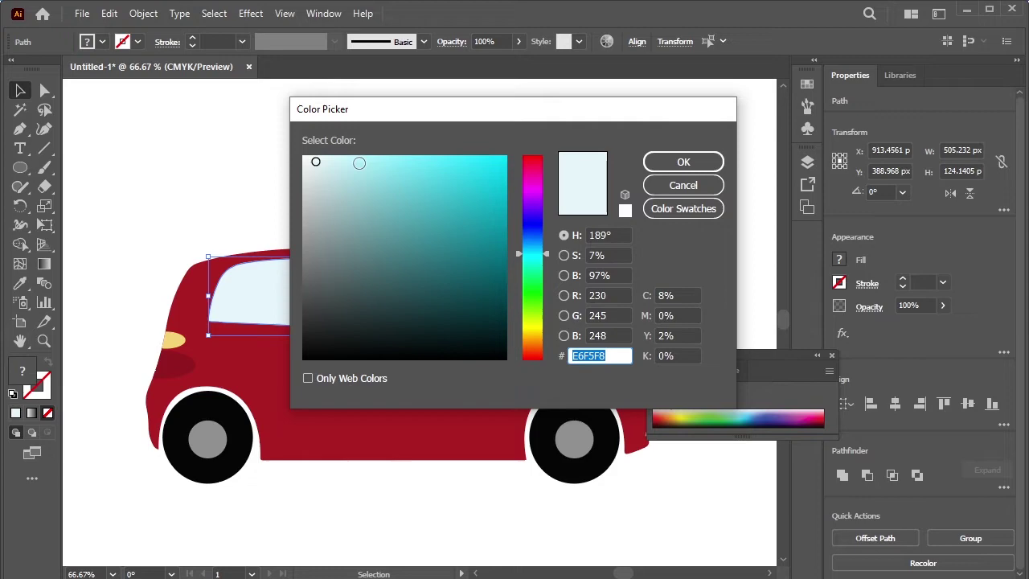
drag(359, 163, 355, 159)
click(683, 161)
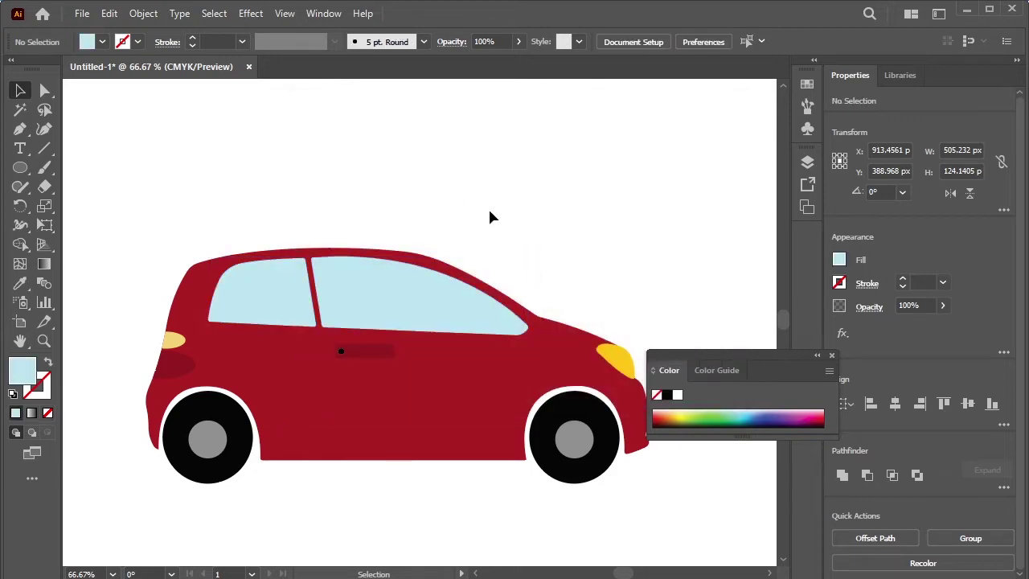
scroll(516, 225, down, 1)
scroll(413, 211, right, 3)
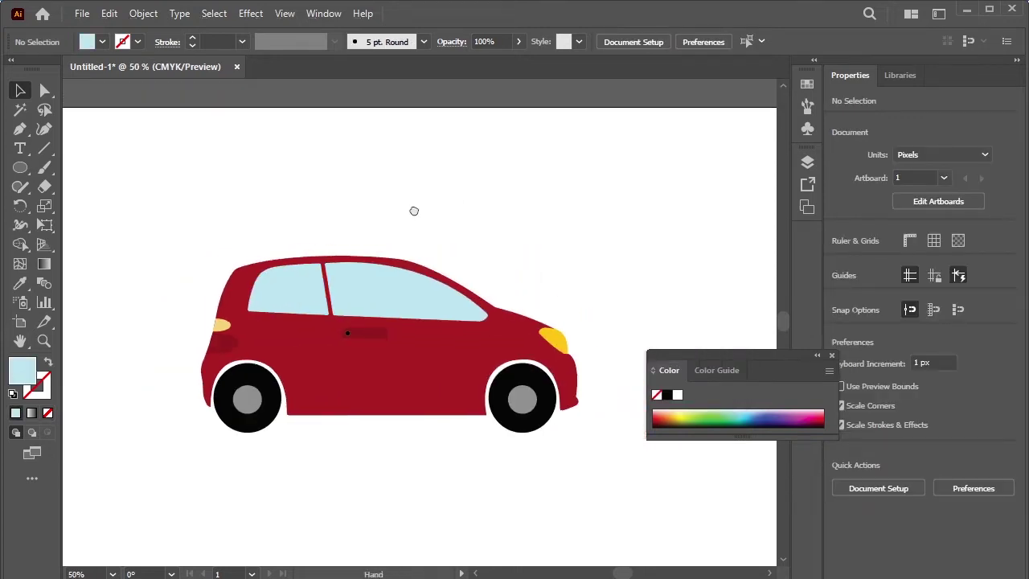
Save the artwork as car.ai, accepting the default Illustrator options
click(82, 14)
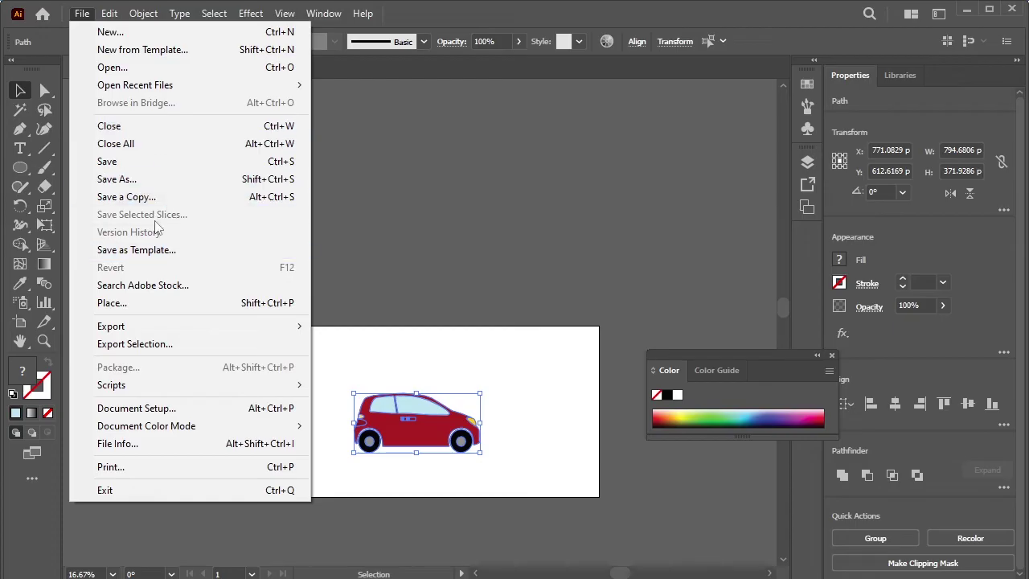
click(155, 179)
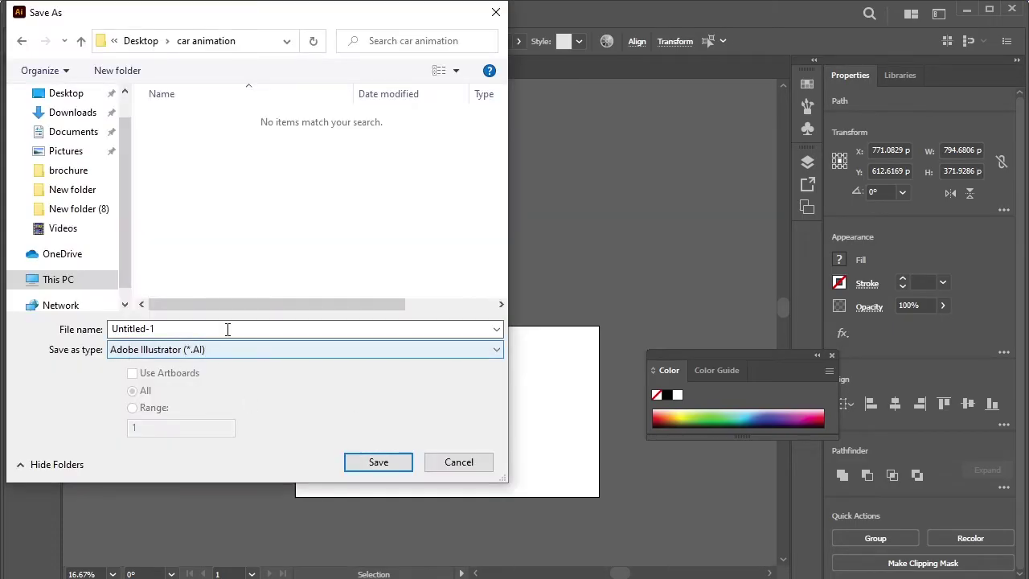
double_click(223, 327)
key(BackSpace)
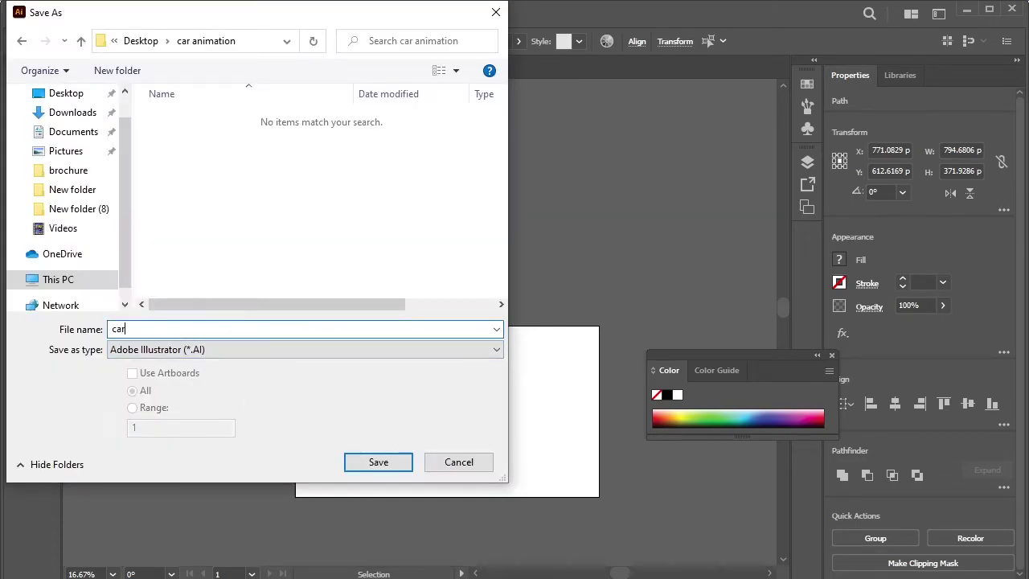
text(car)
key(Return)
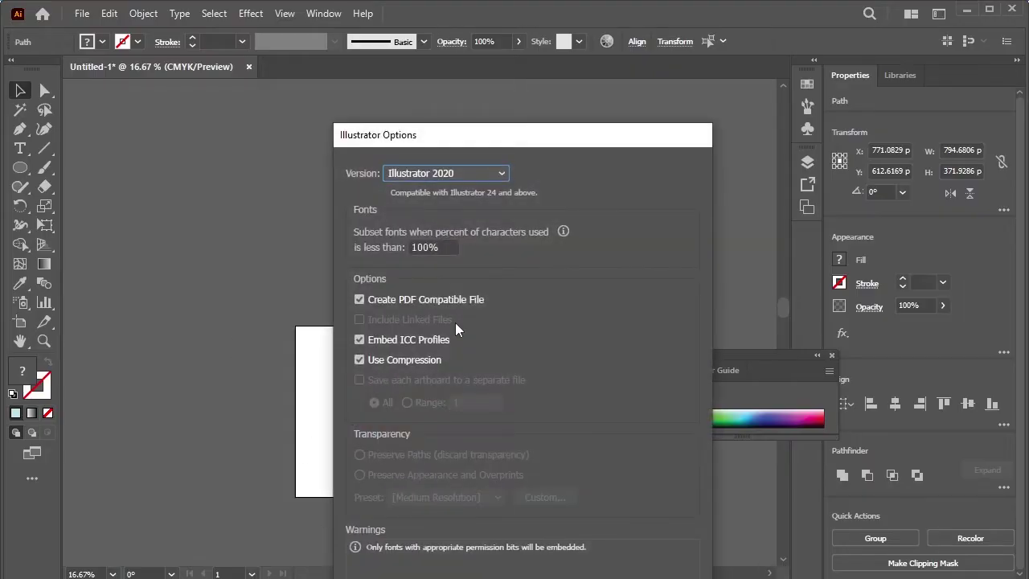
drag(543, 138, 486, 29)
click(527, 520)
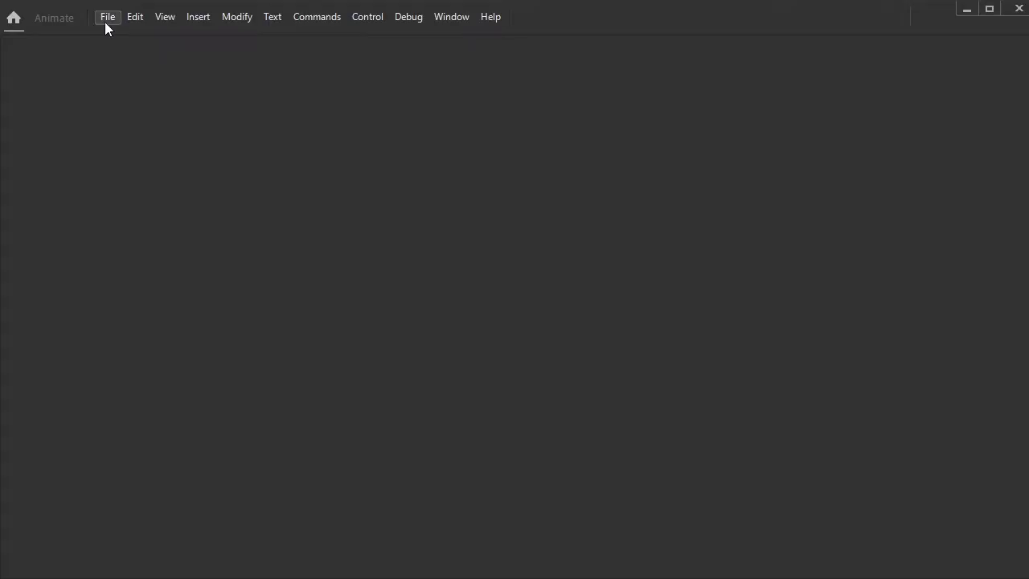
Create a new Full HD Animate document
click(107, 16)
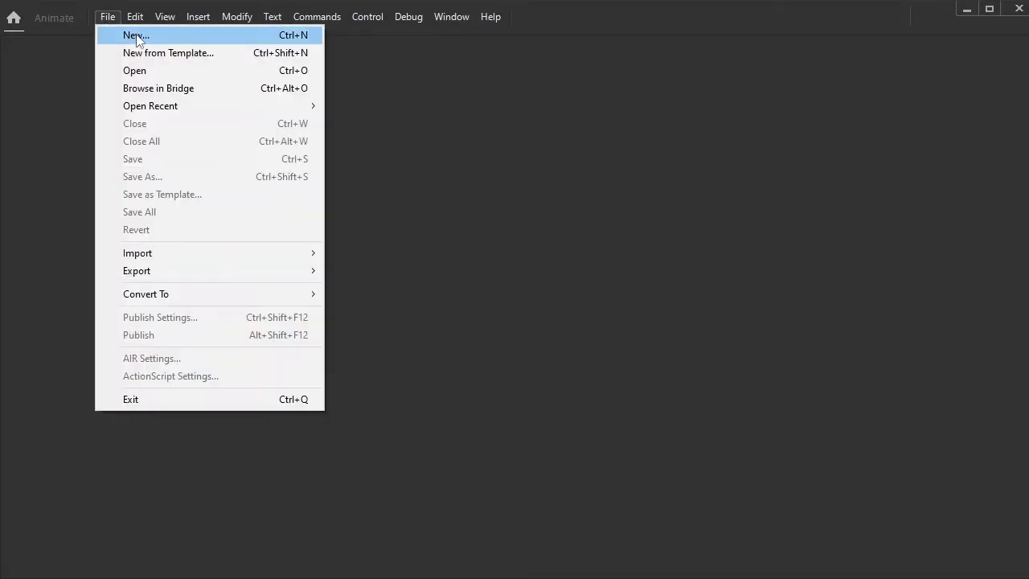
click(139, 35)
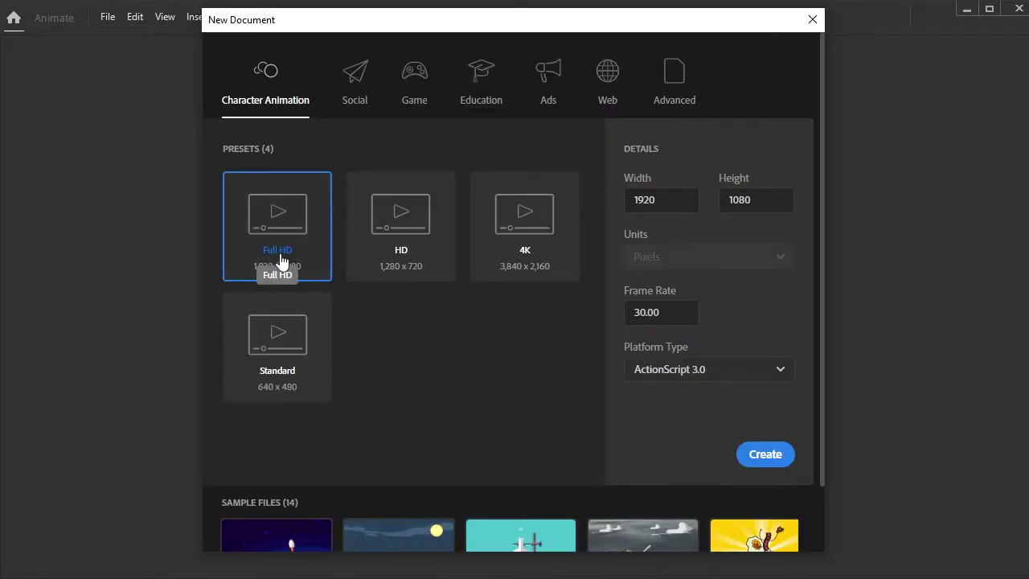
click(765, 455)
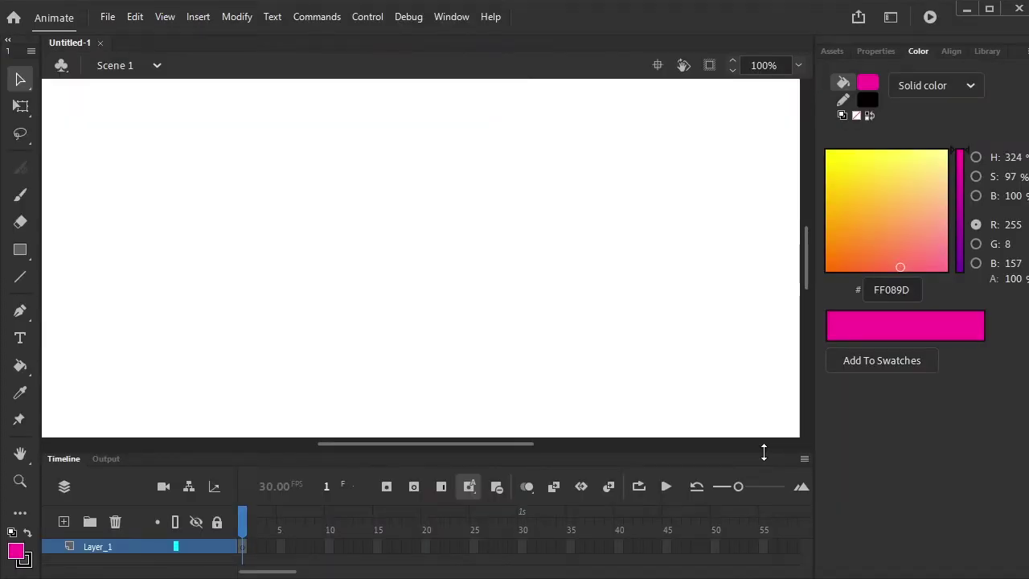
Import car.ai to the stage with default import options
click(105, 15)
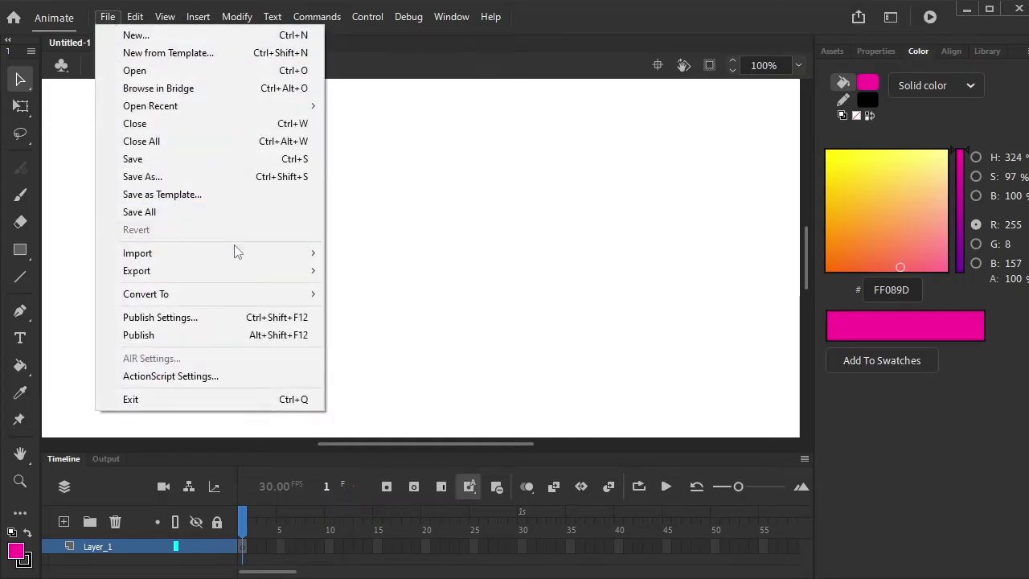
mouse_move(235, 252)
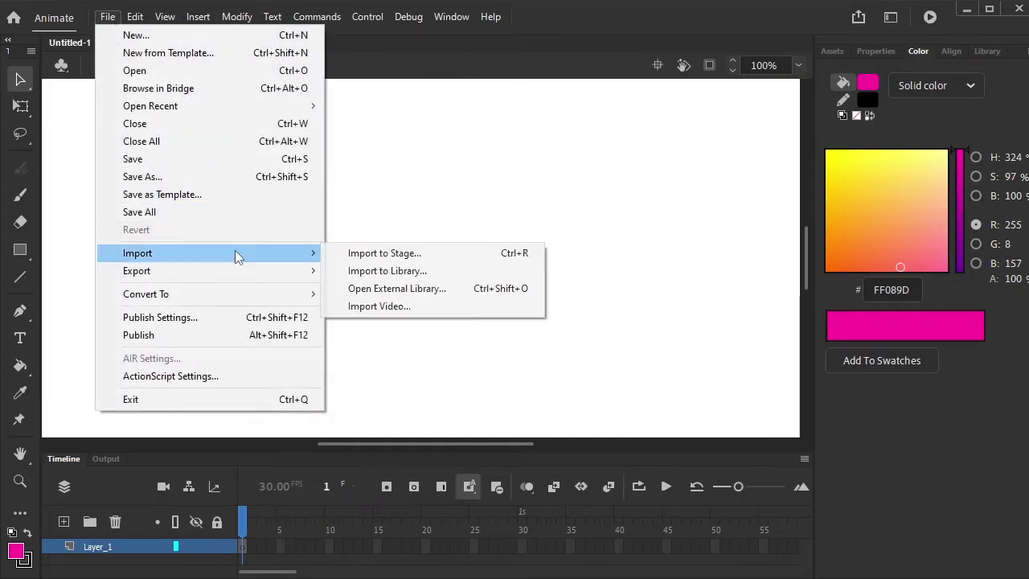
click(447, 261)
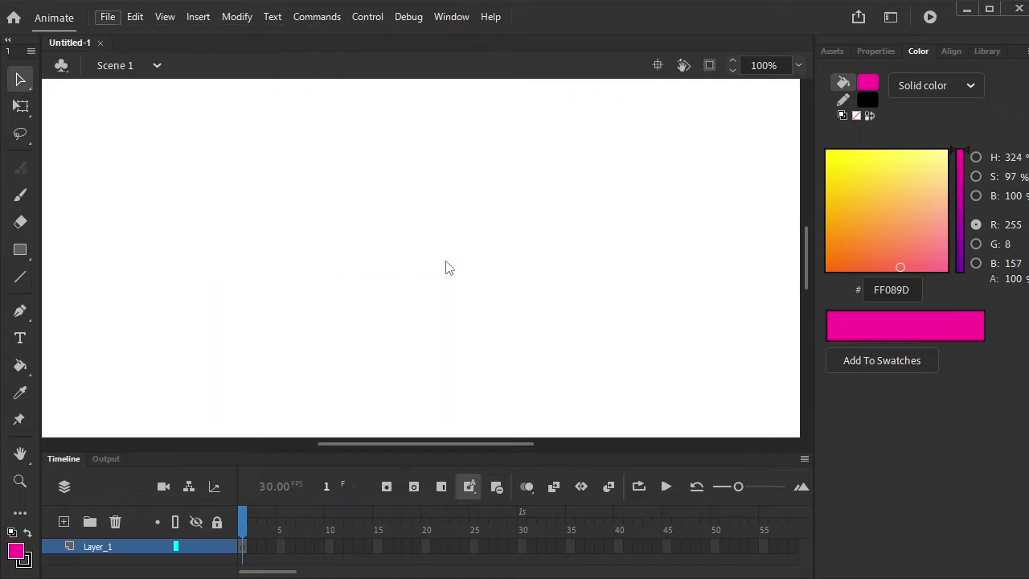
click(204, 117)
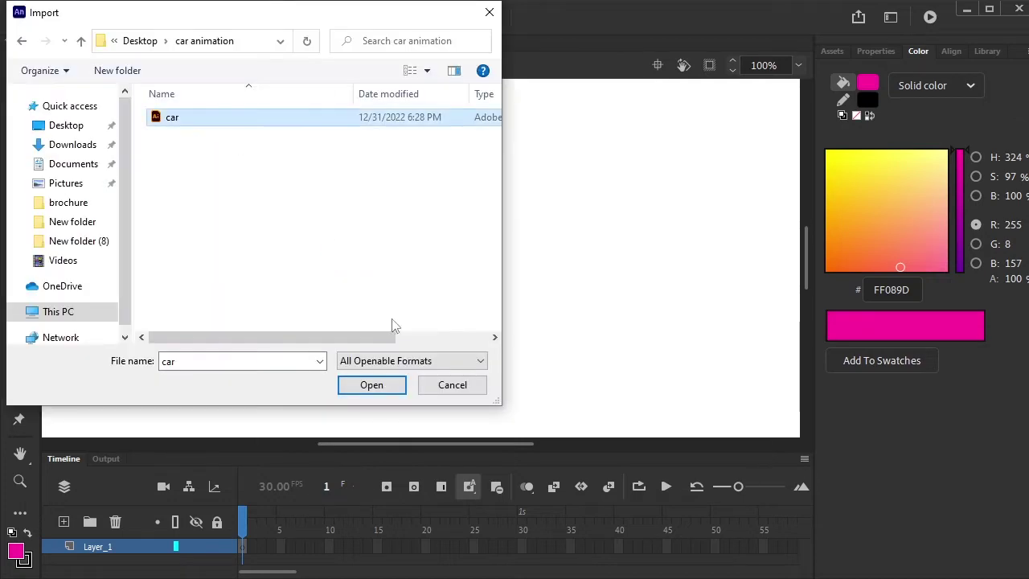
click(392, 396)
click(679, 573)
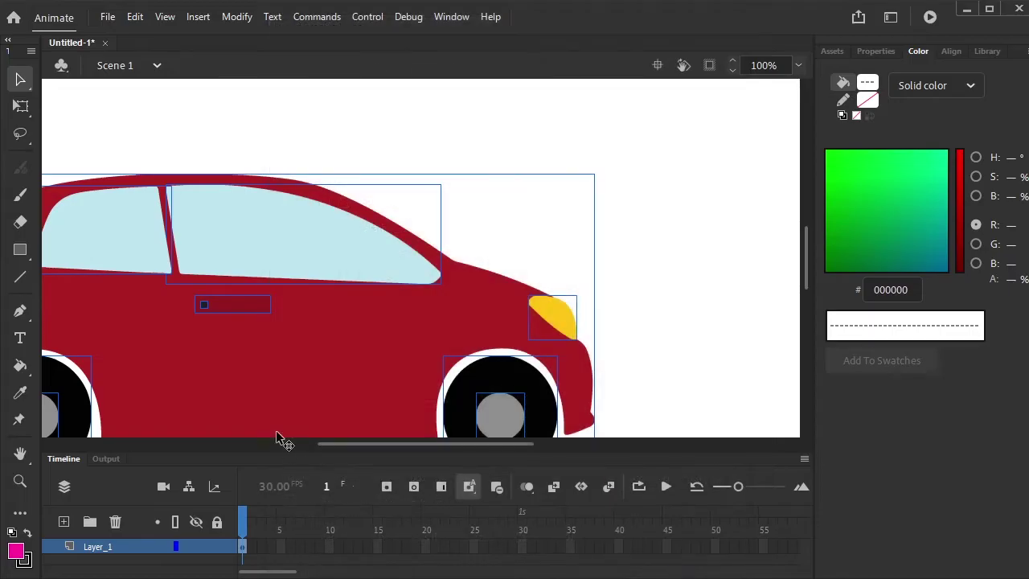
scroll(379, 310, down, 5)
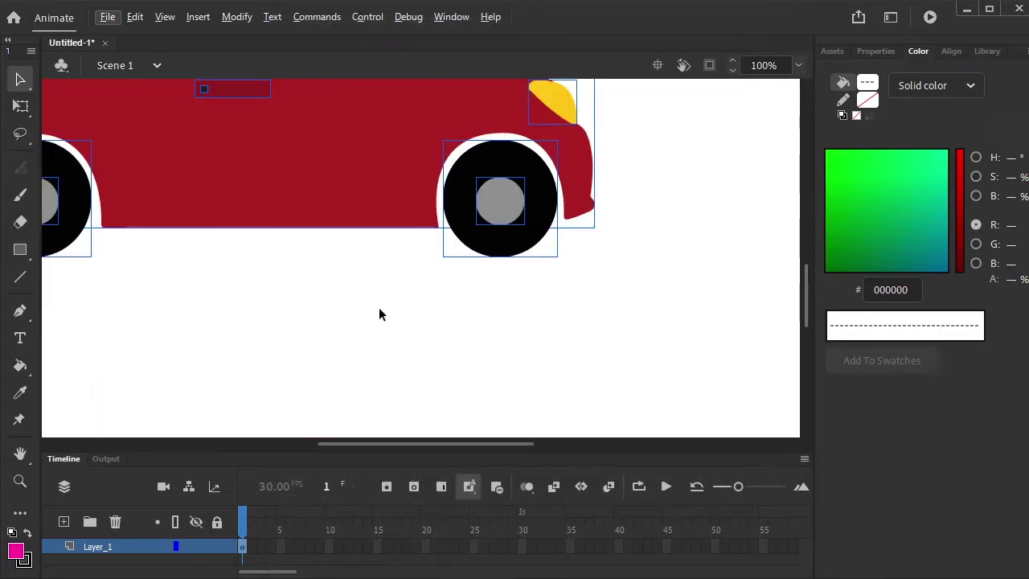
scroll(378, 307, down, 2)
Convert all the car's parts into a Graphic symbol named Symbol 1
drag(343, 316, 402, 371)
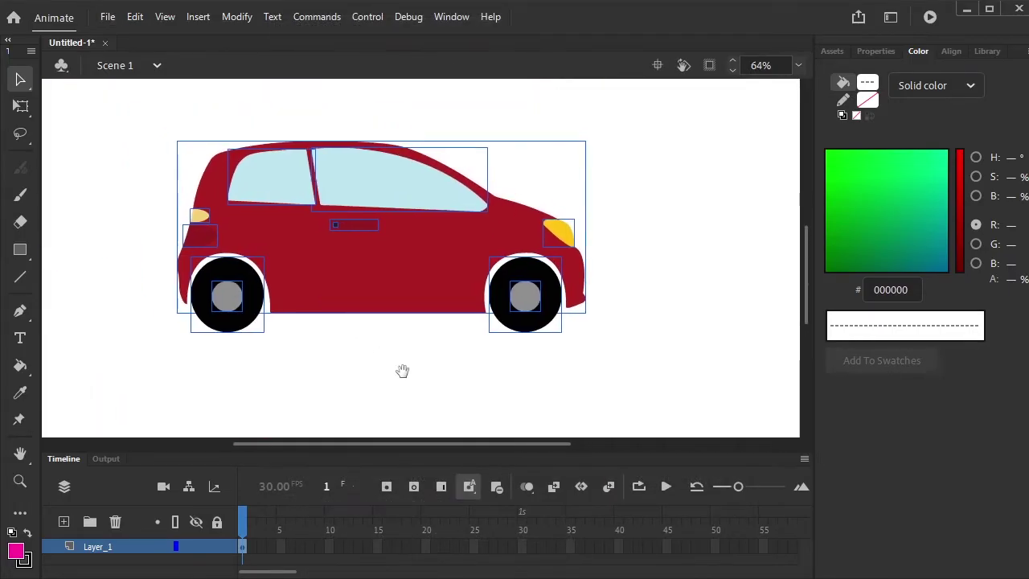
click(136, 156)
drag(148, 145, 608, 367)
drag(389, 205, 367, 154)
right_click(362, 122)
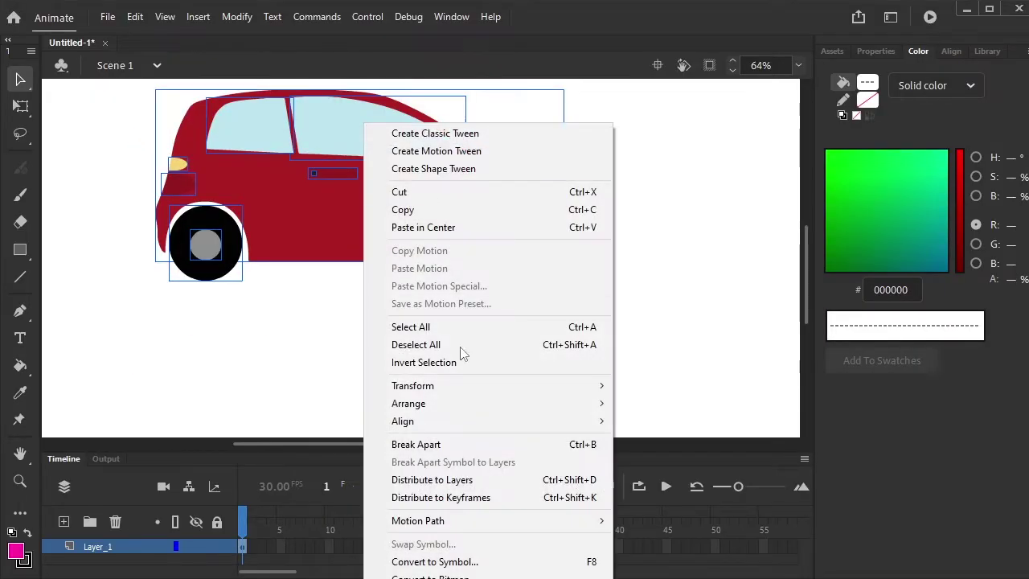
click(504, 566)
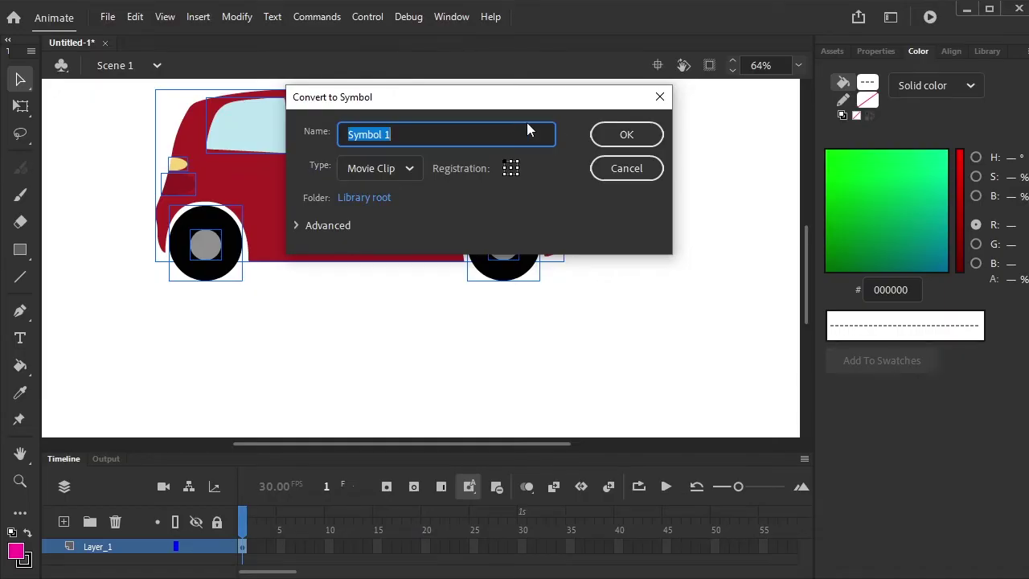
click(408, 178)
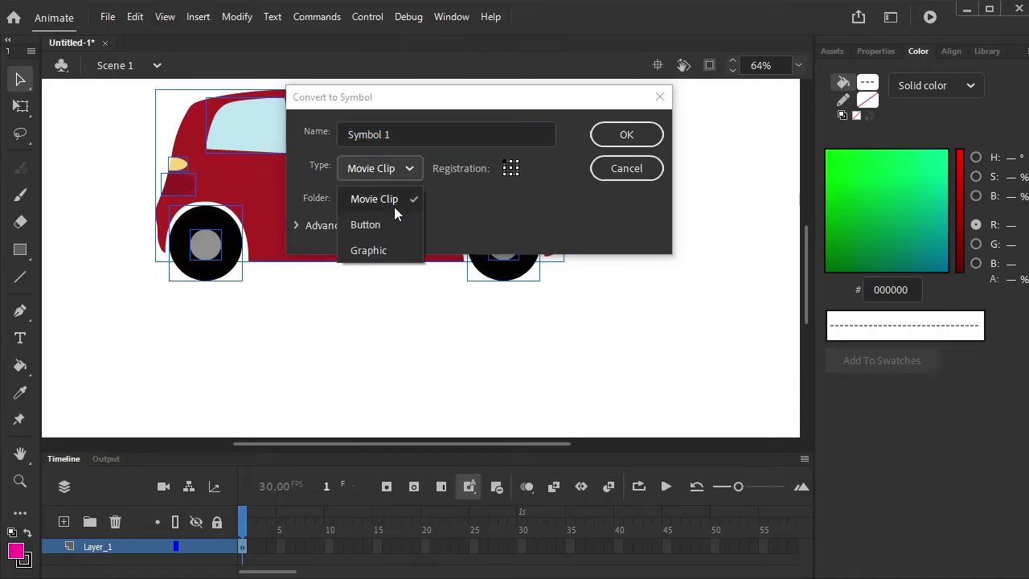
click(394, 253)
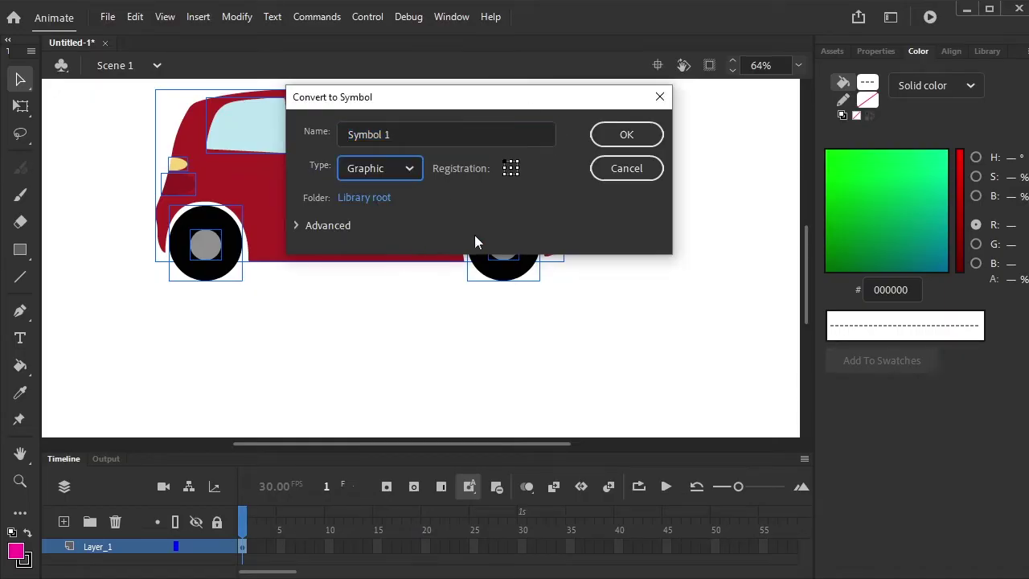
click(616, 139)
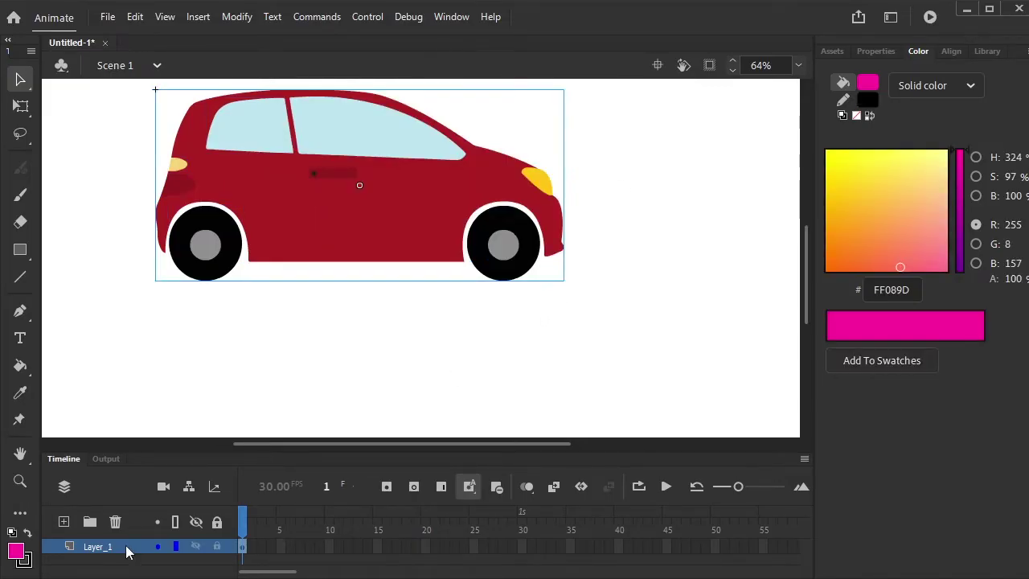
Rename Layer_1 to Car_
double_click(88, 548)
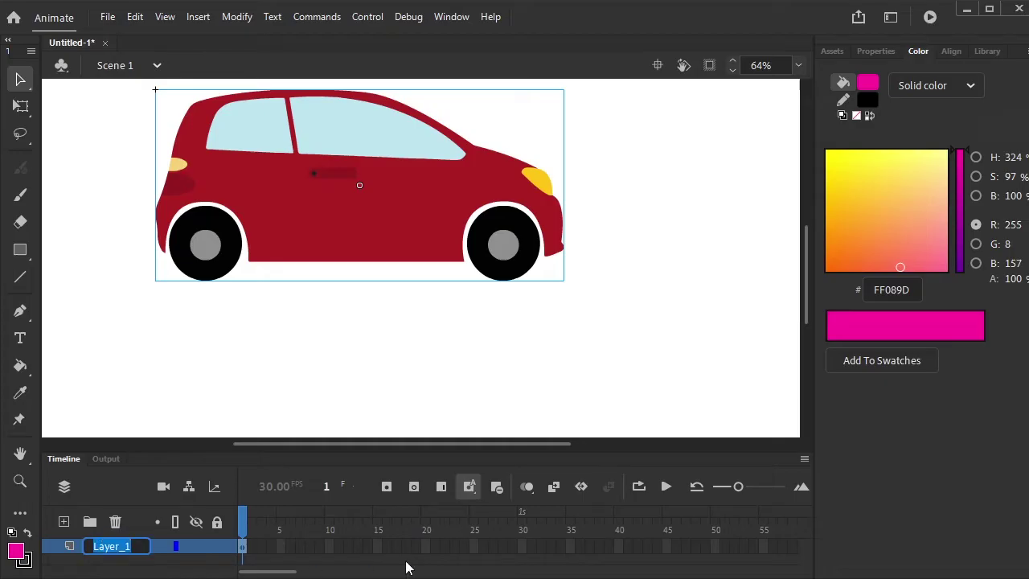
key(BackSpace)
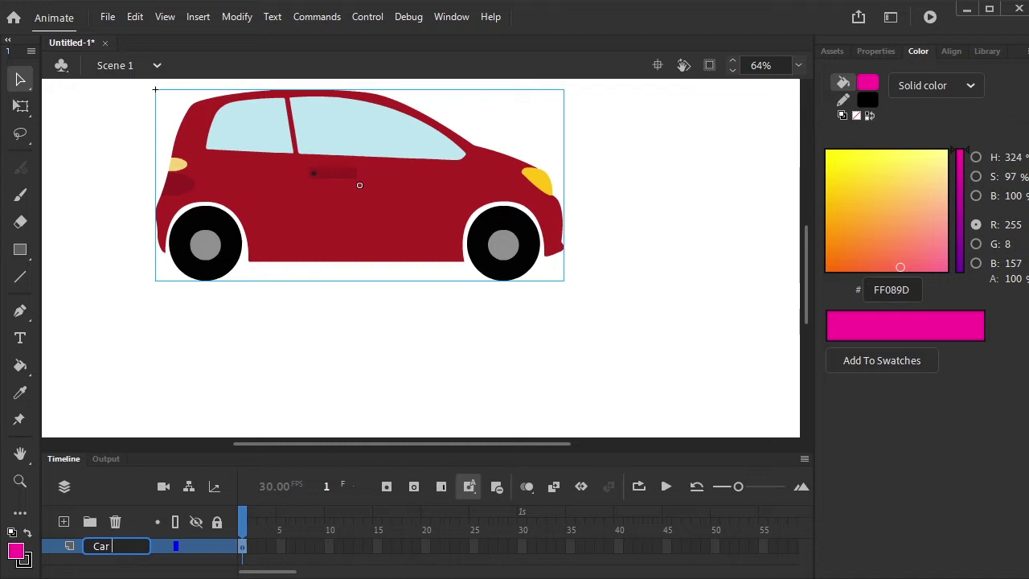
text(Car_)
drag(315, 444, 314, 360)
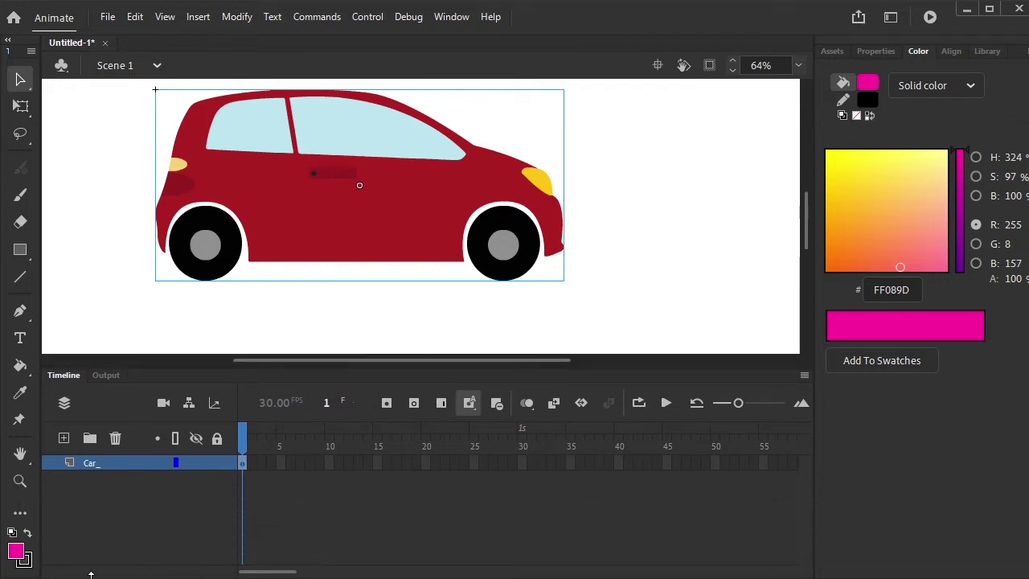
click(159, 505)
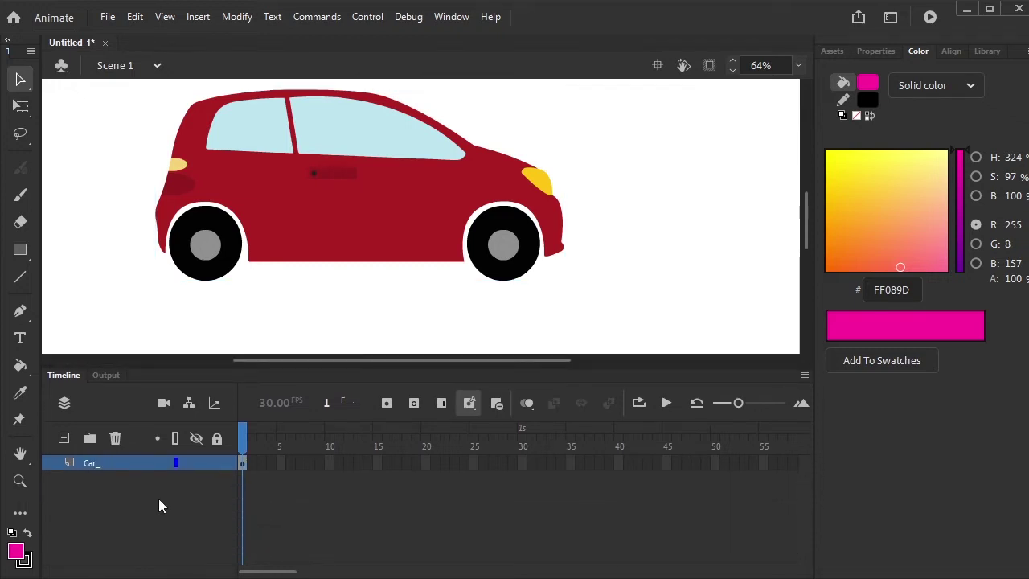
Inside the car symbol, convert the body without the wheels into its own symbol
double_click(303, 204)
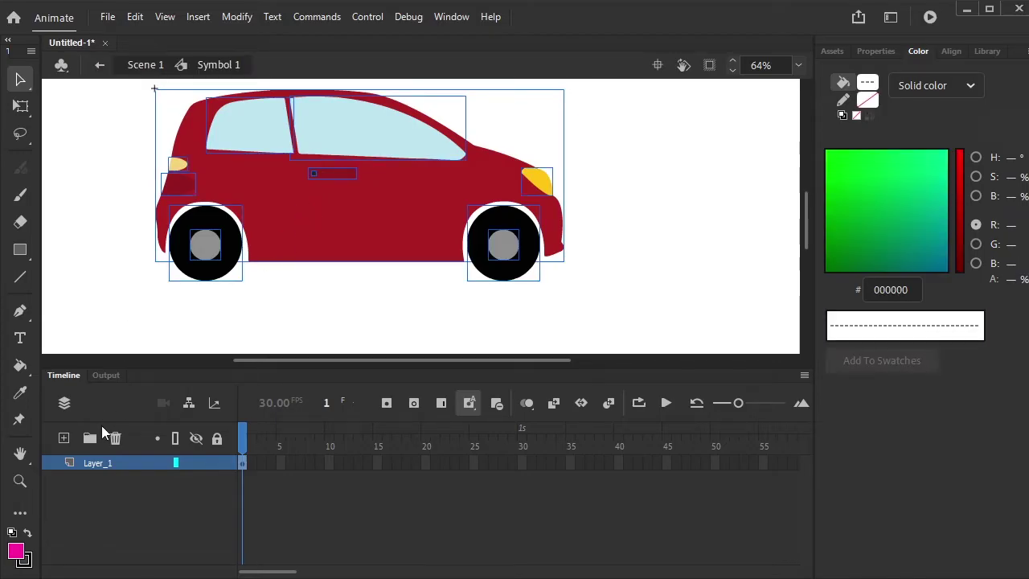
shift+click(213, 274)
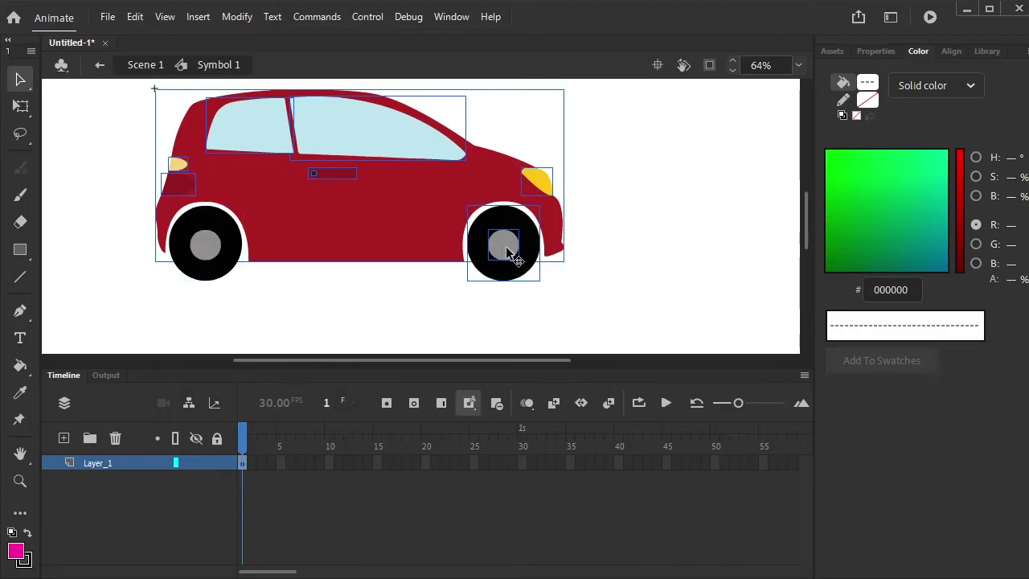
shift+click(508, 272)
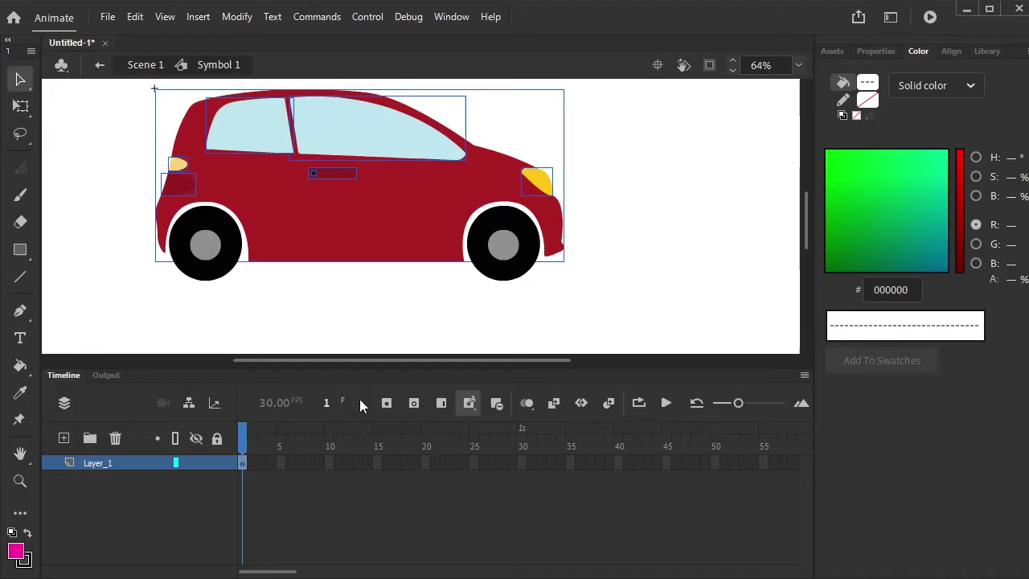
right_click(280, 103)
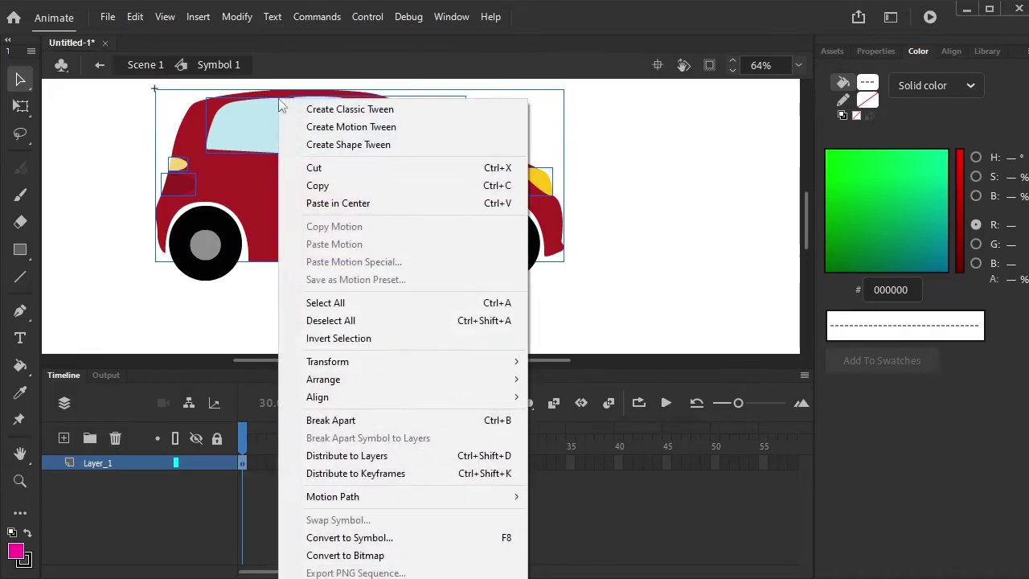
click(455, 536)
click(631, 129)
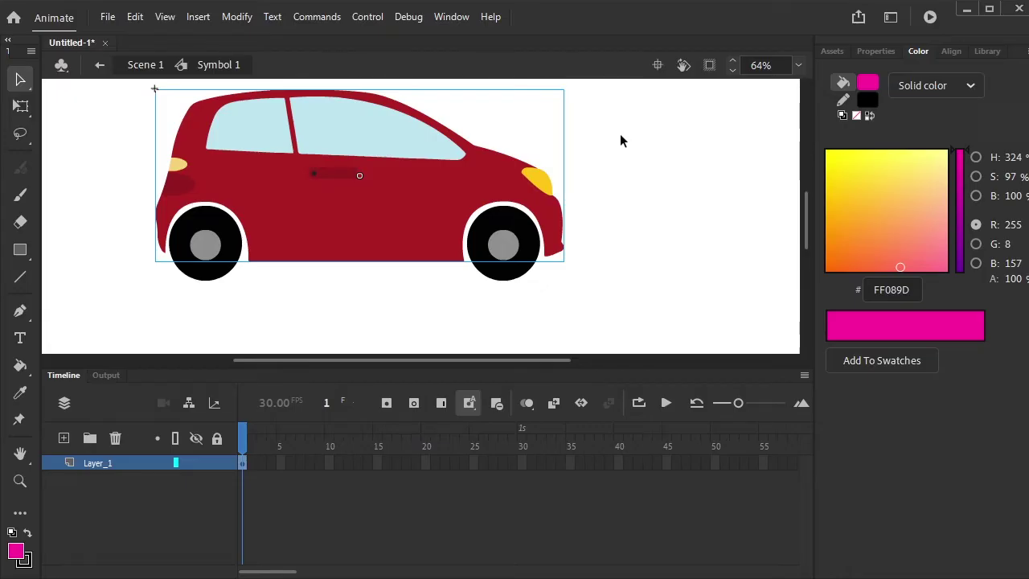
Convert the front and rear wheels into Graphic symbols Symbol 3 and Symbol 4
drag(525, 306, 499, 252)
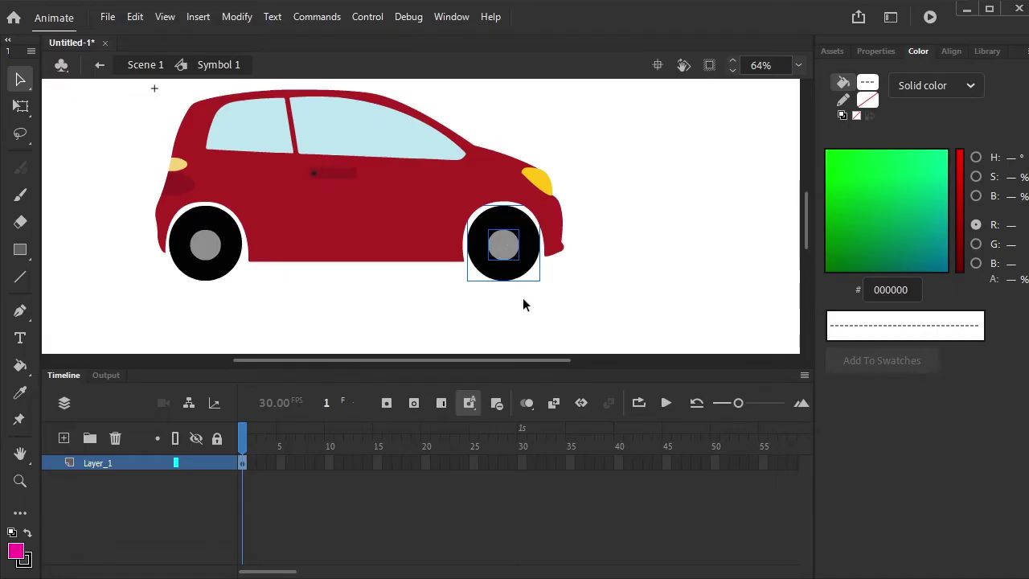
key(F8)
key(Return)
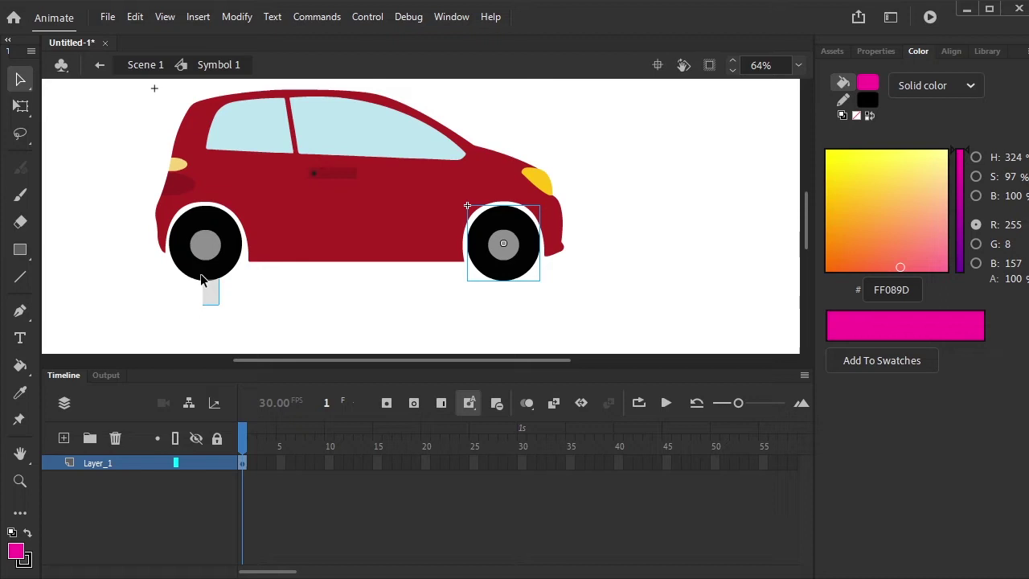
drag(201, 274, 190, 226)
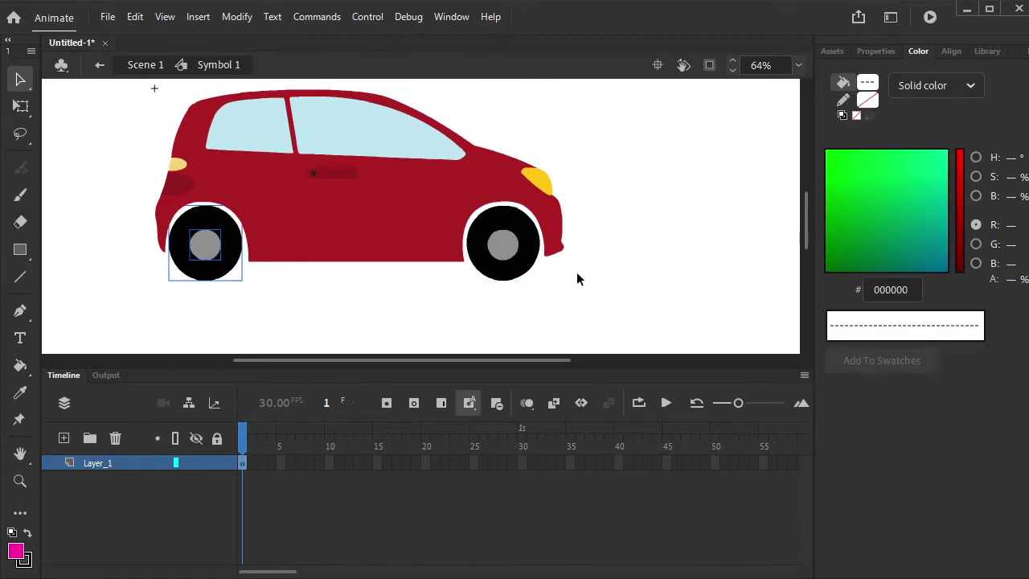
key(F8)
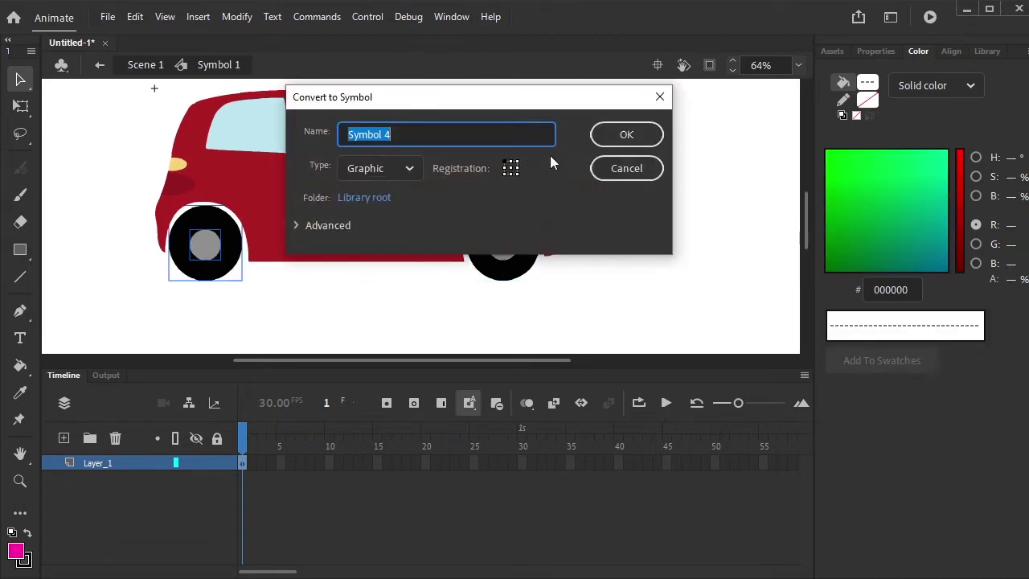
click(627, 135)
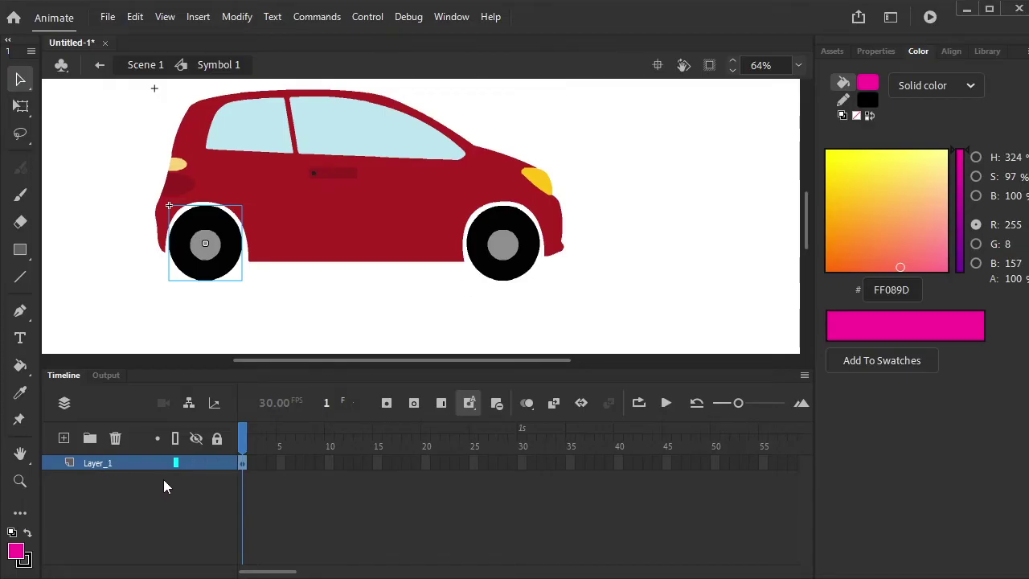
Distribute the car body and both wheels onto separate layers
drag(137, 83, 740, 309)
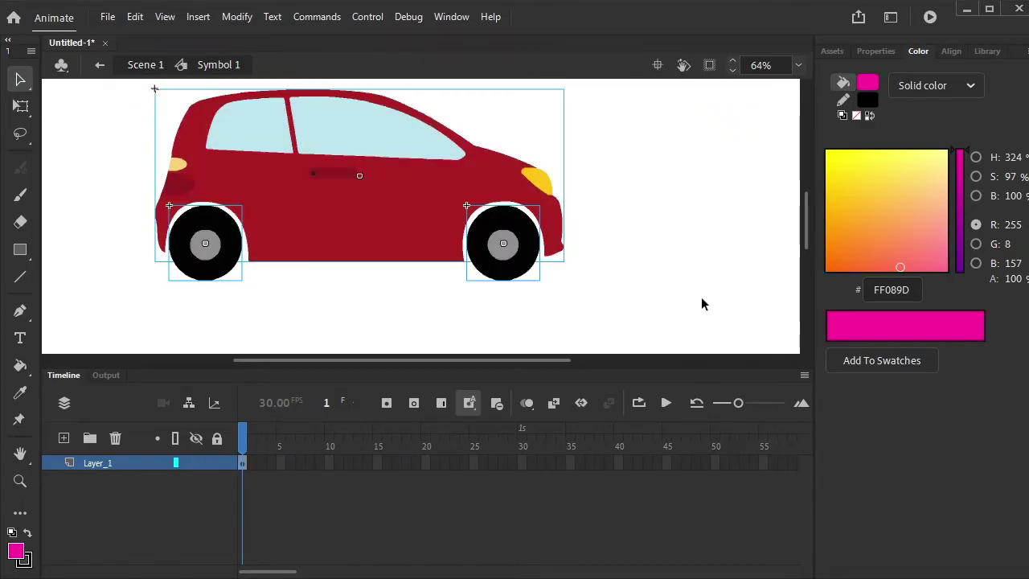
right_click(336, 106)
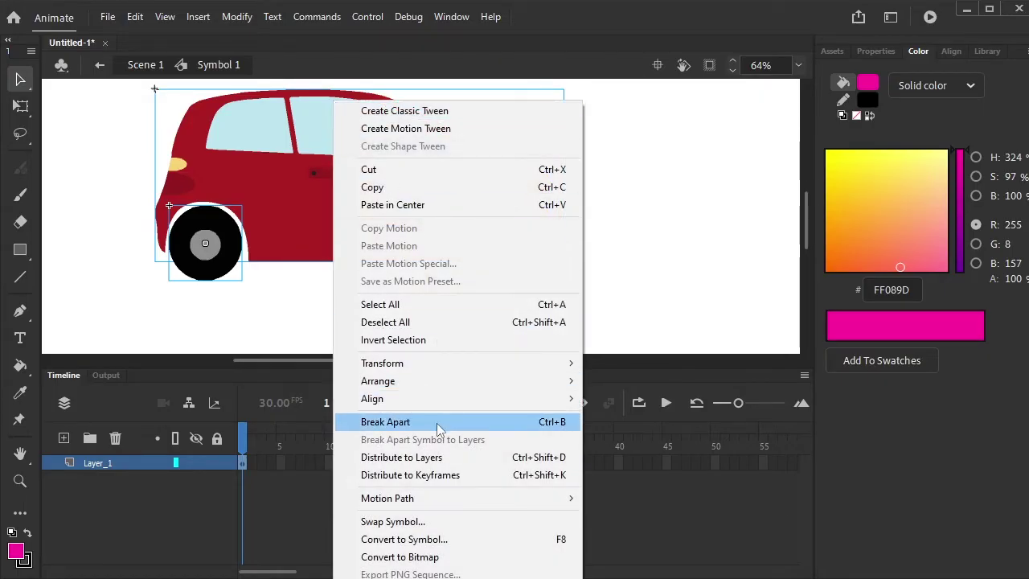
click(448, 457)
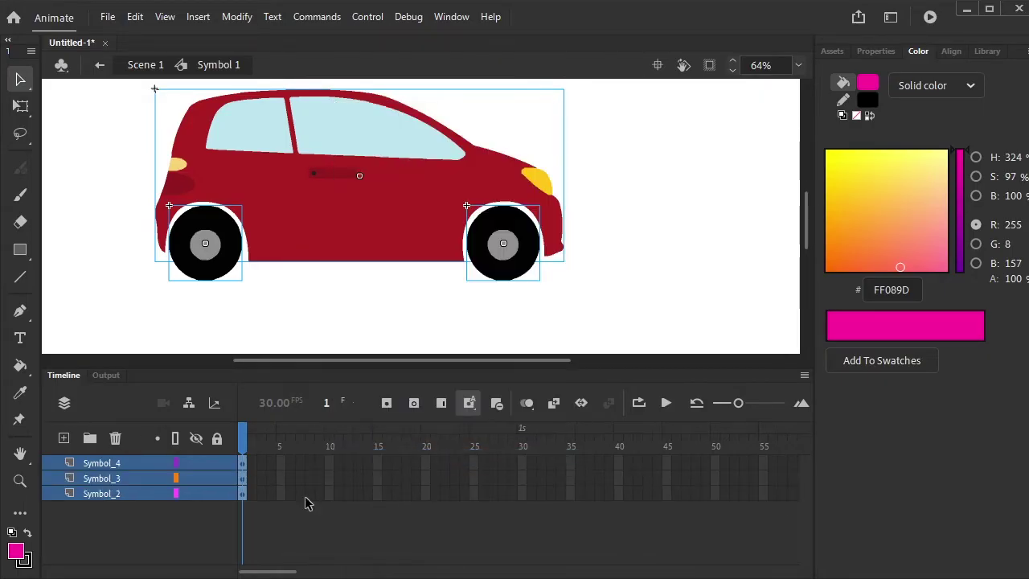
click(170, 535)
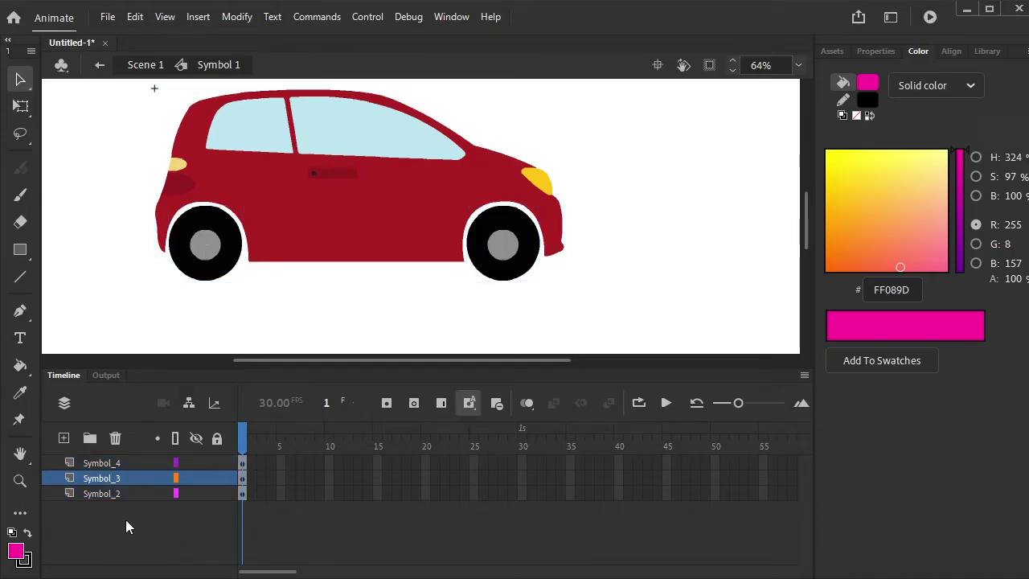
Identify the car body's layer and rename it Body
click(193, 494)
click(193, 494)
click(194, 474)
click(198, 477)
double_click(94, 493)
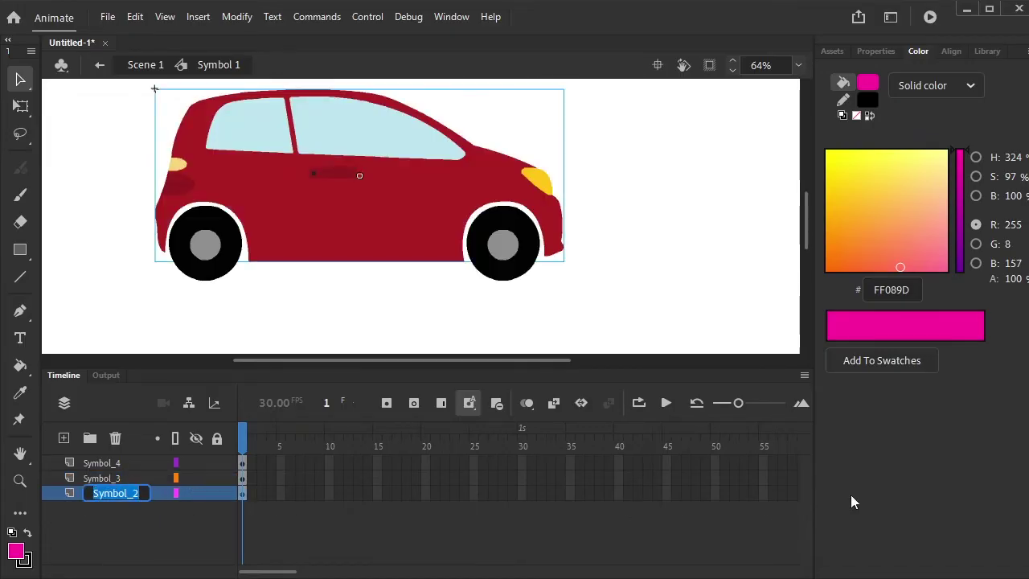
text(Body)
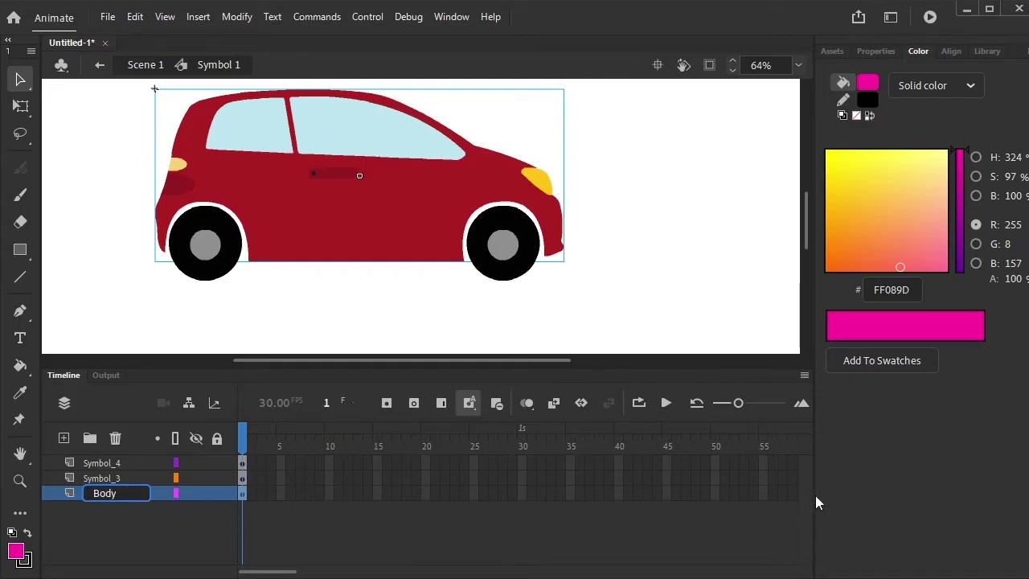
click(137, 502)
Rename the front wheel layer Front and the rear wheel layer Back
click(196, 478)
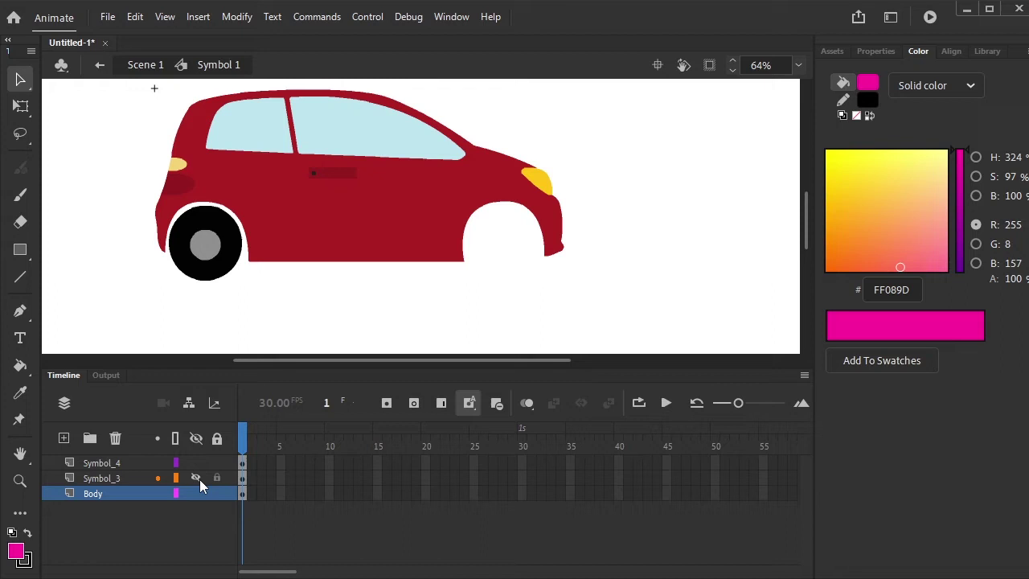
click(195, 479)
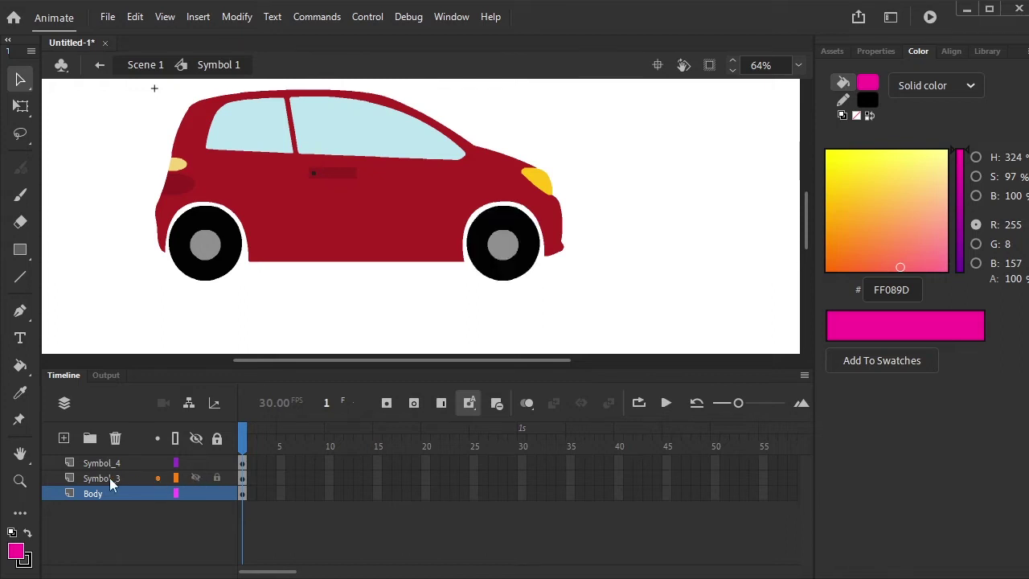
double_click(109, 477)
text(F)
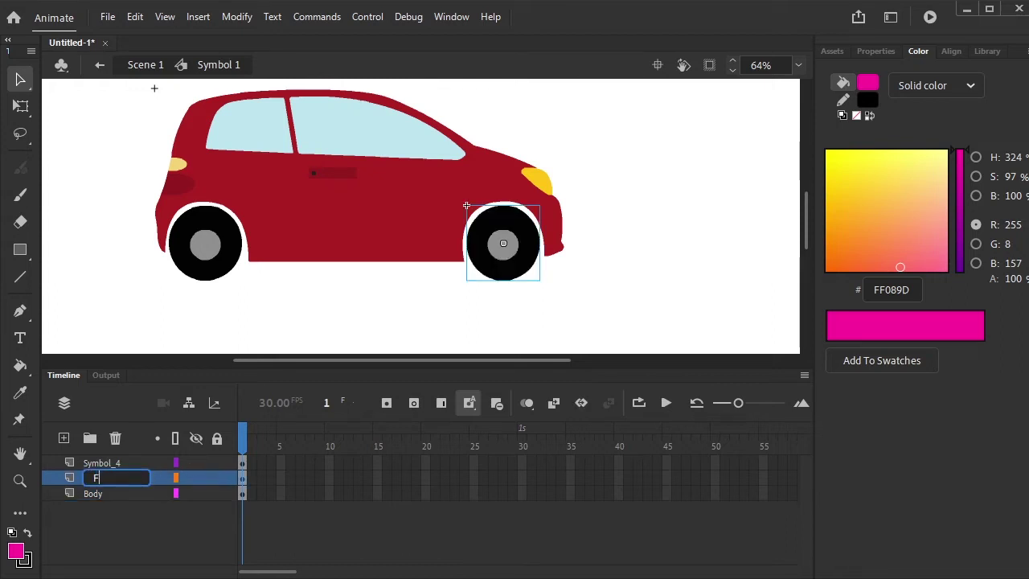
text(ront)
key(Return)
click(107, 464)
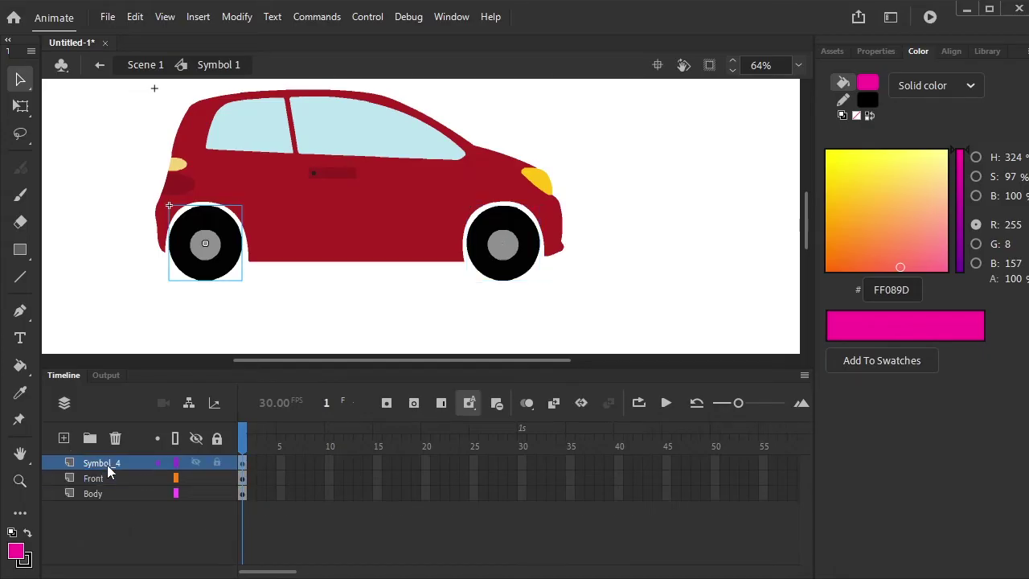
double_click(107, 463)
text(B)
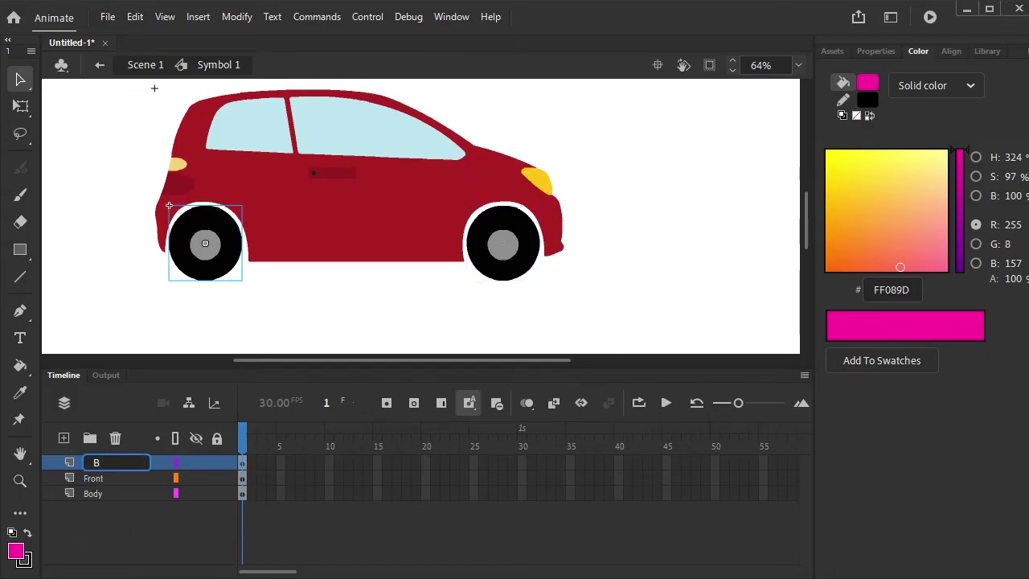
text(A)
click(152, 537)
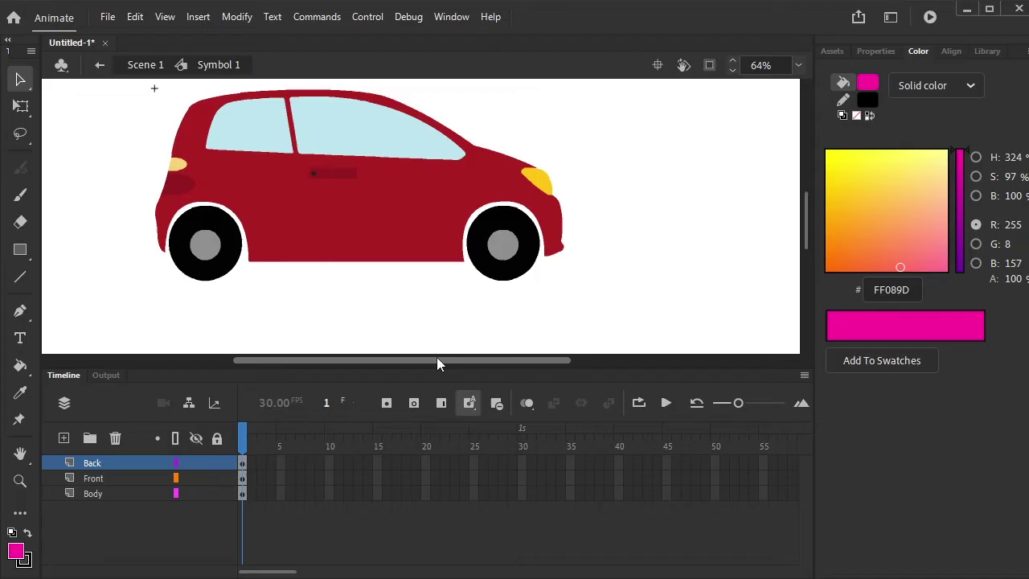
drag(439, 367, 438, 396)
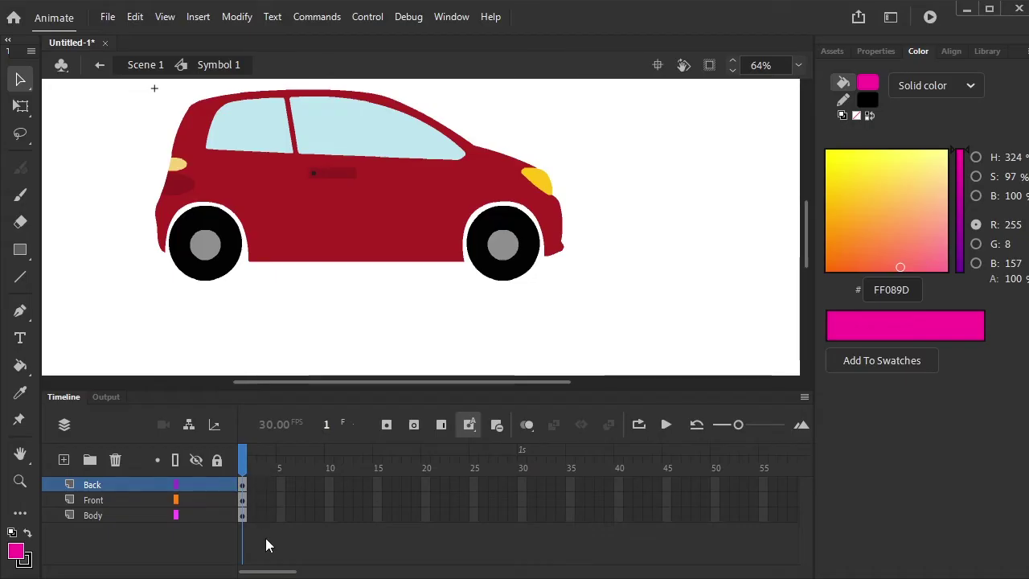
Convert frame 100 to a keyframe on the Back, Front and Body layers
drag(282, 573, 352, 550)
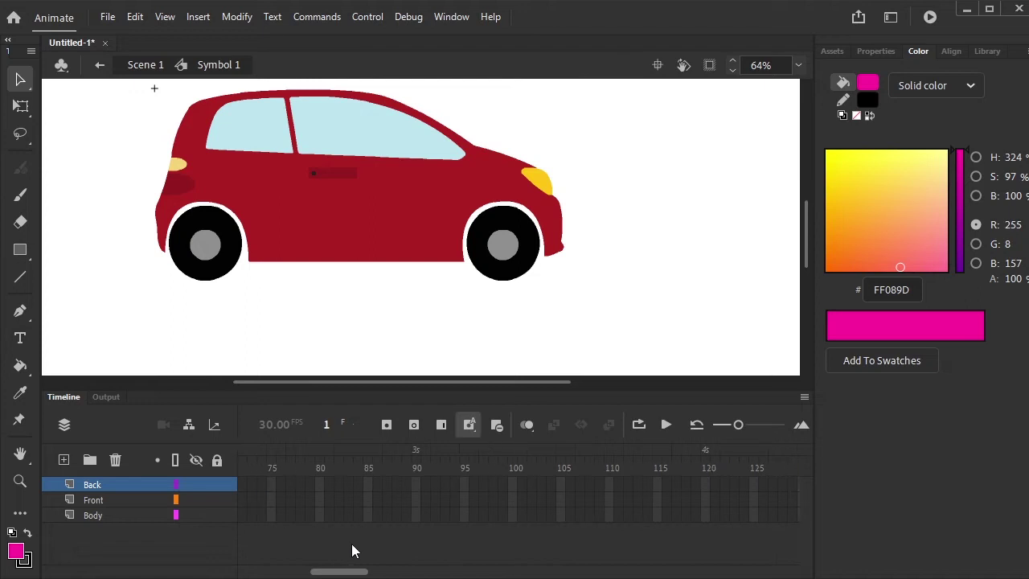
drag(515, 494, 516, 521)
right_click(513, 487)
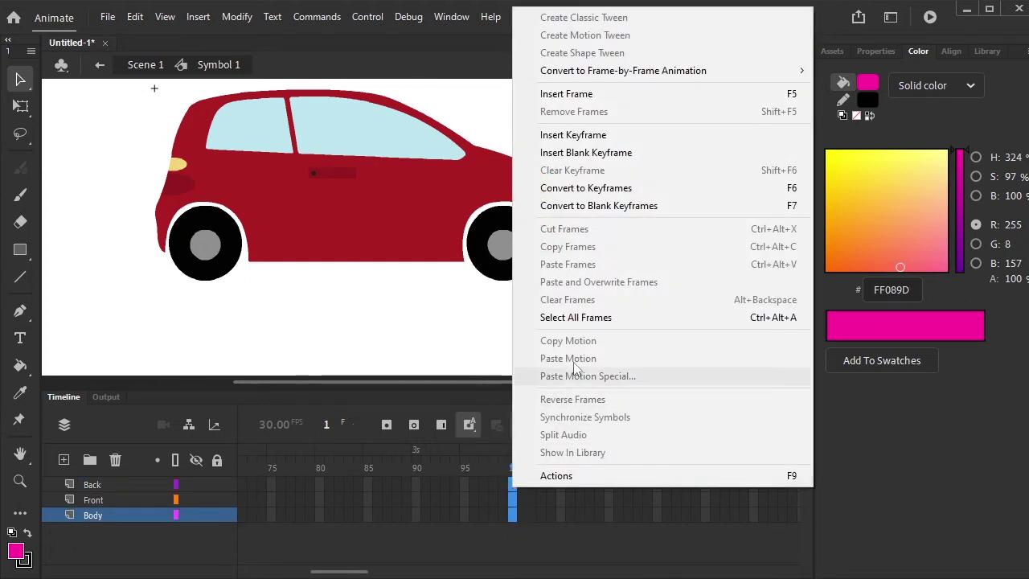
click(649, 190)
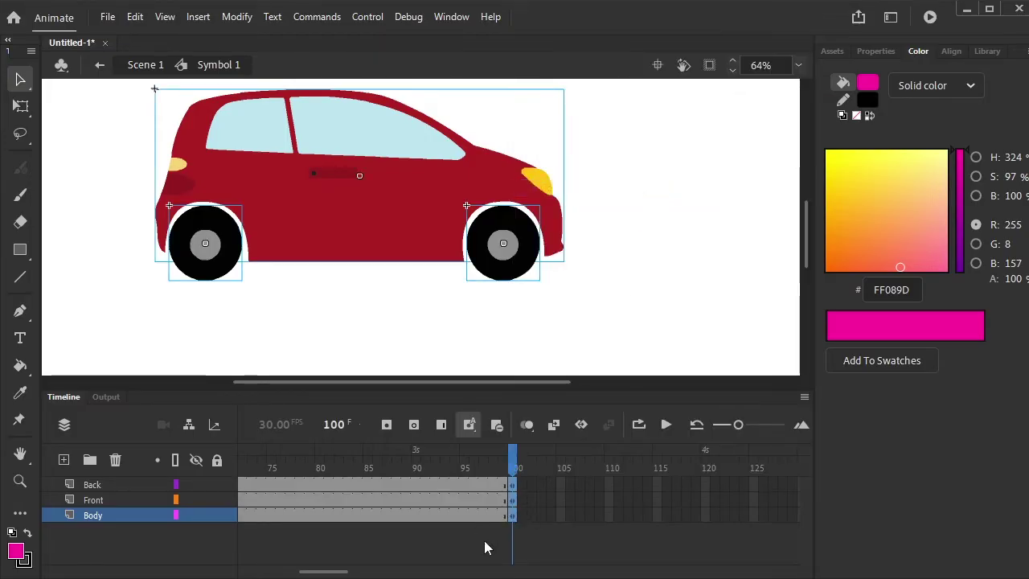
Create a classic tween across frames 1–100 on all three layers
click(384, 517)
drag(358, 482, 390, 515)
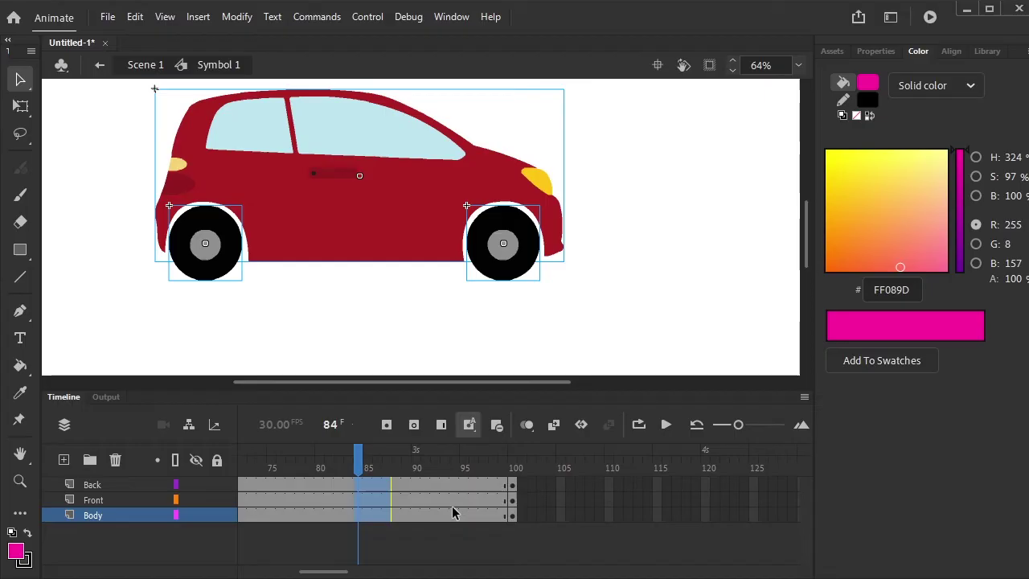
right_click(372, 491)
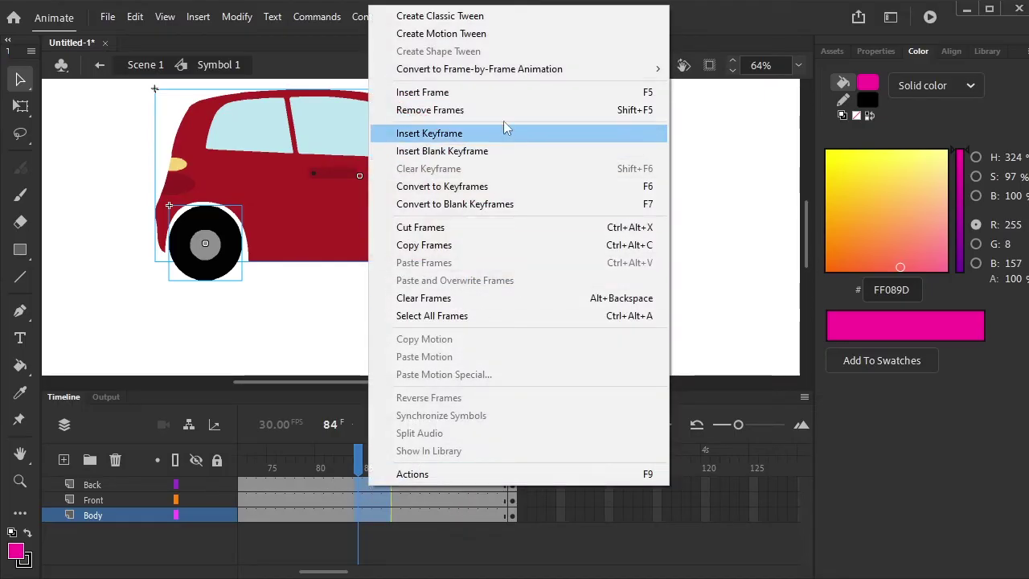
click(517, 17)
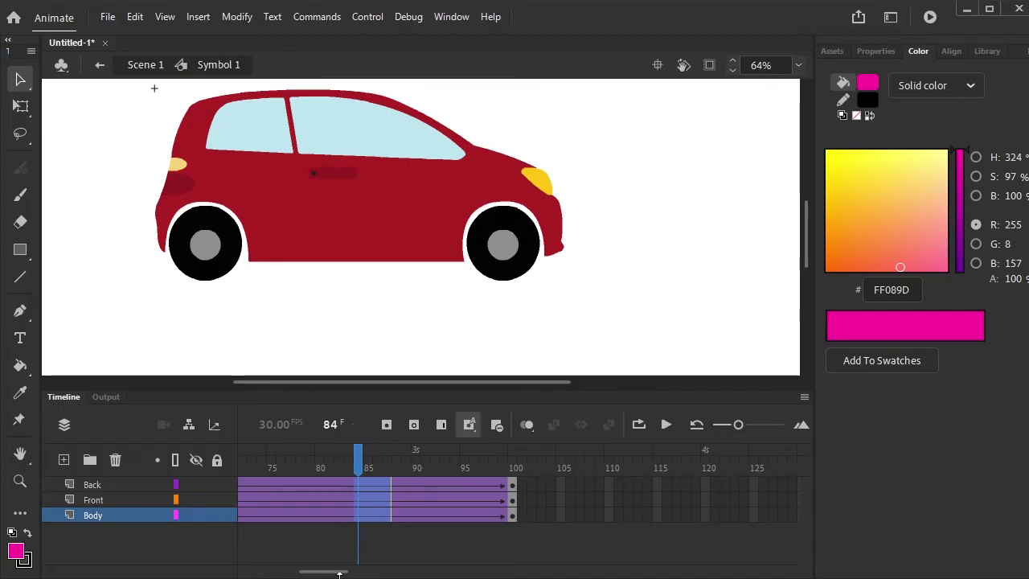
drag(358, 454, 213, 457)
scroll(468, 347, down, 2)
Set the Front layer's classic tween to rotate Clockwise with a count of 3
click(135, 500)
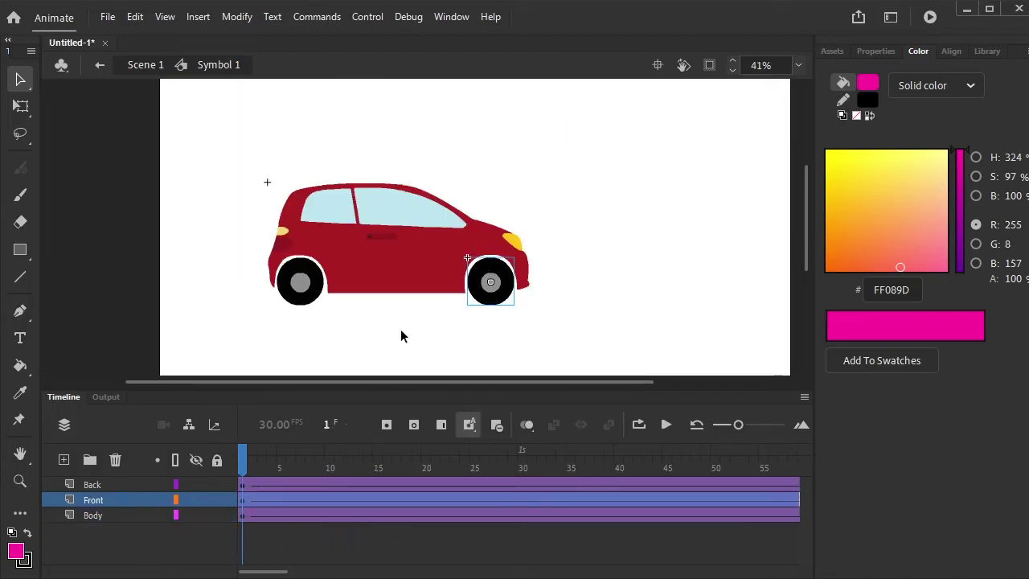
click(246, 502)
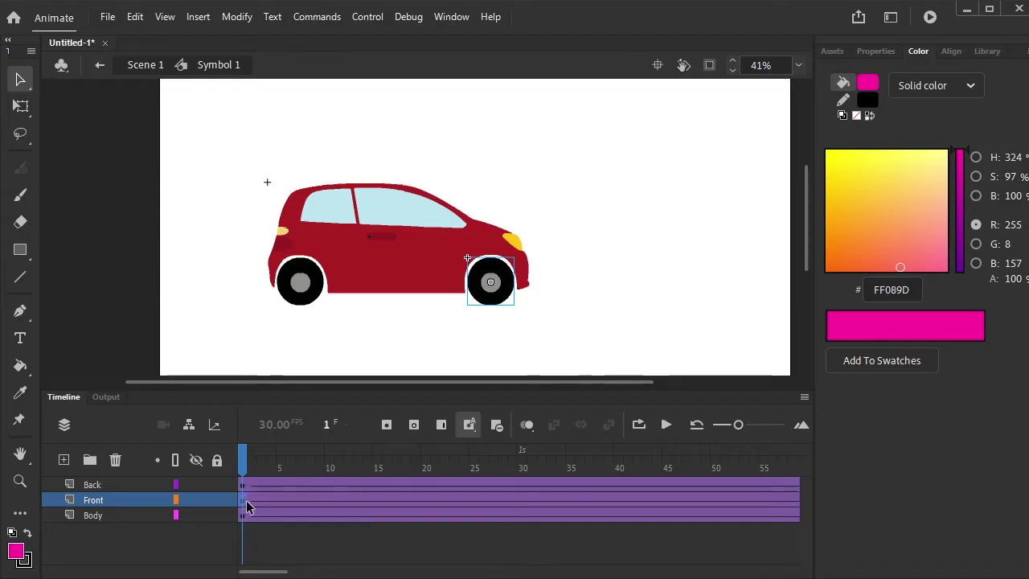
click(889, 53)
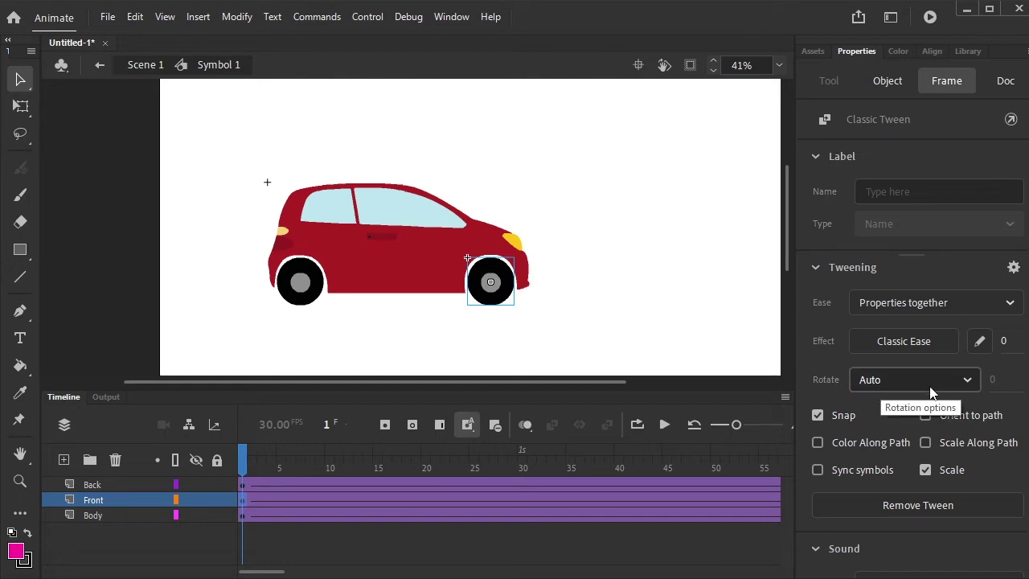
click(928, 382)
click(947, 460)
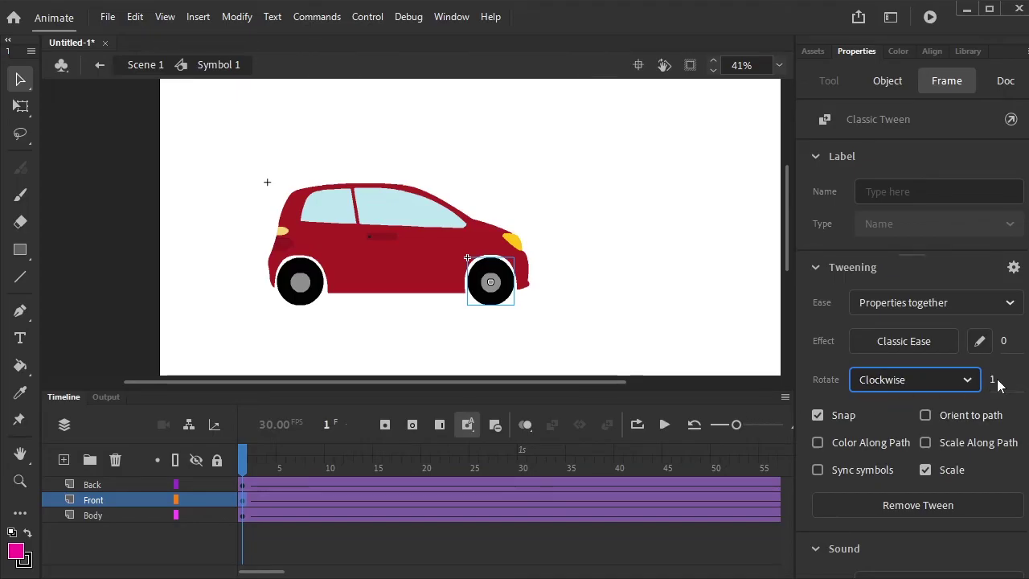
drag(994, 379, 1006, 380)
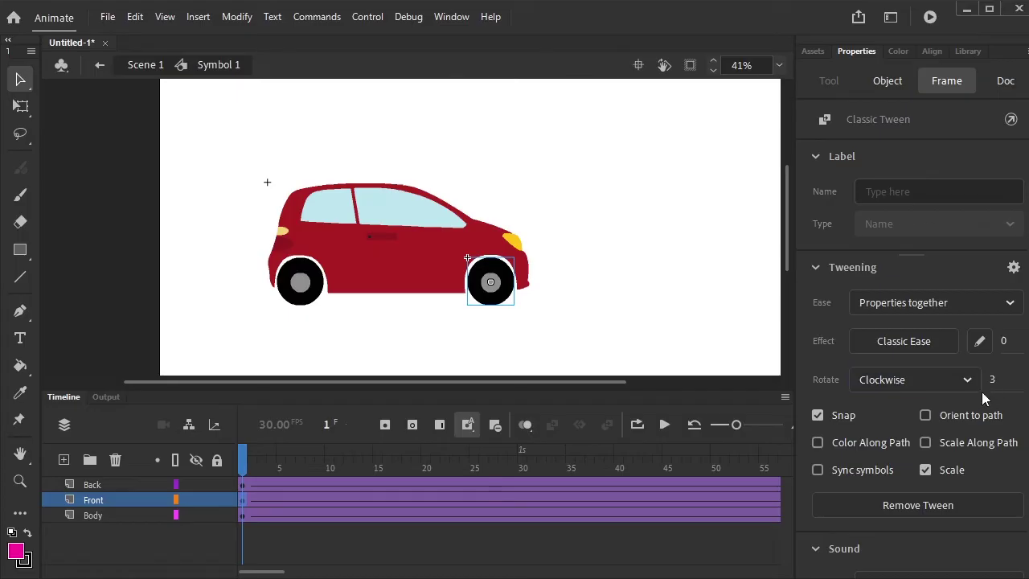
click(941, 340)
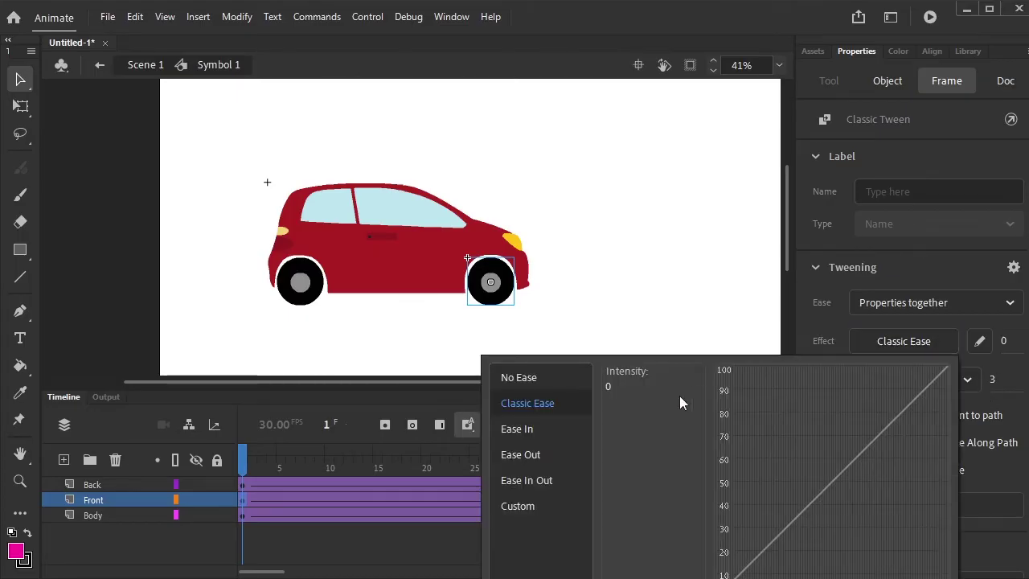
click(450, 539)
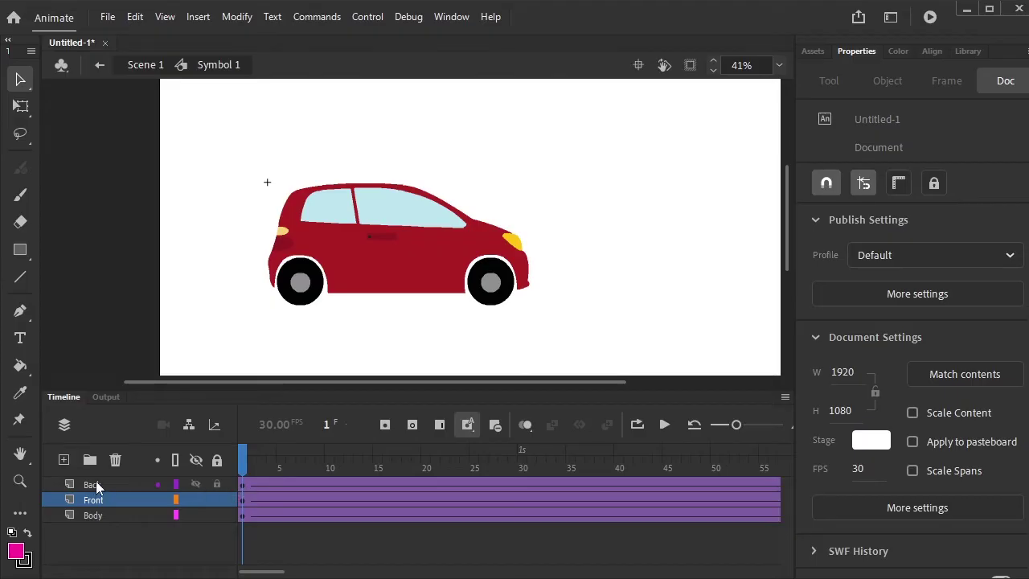
Set the Back layer's tween to rotate Clockwise 3 times, then play back to check
click(95, 484)
click(374, 482)
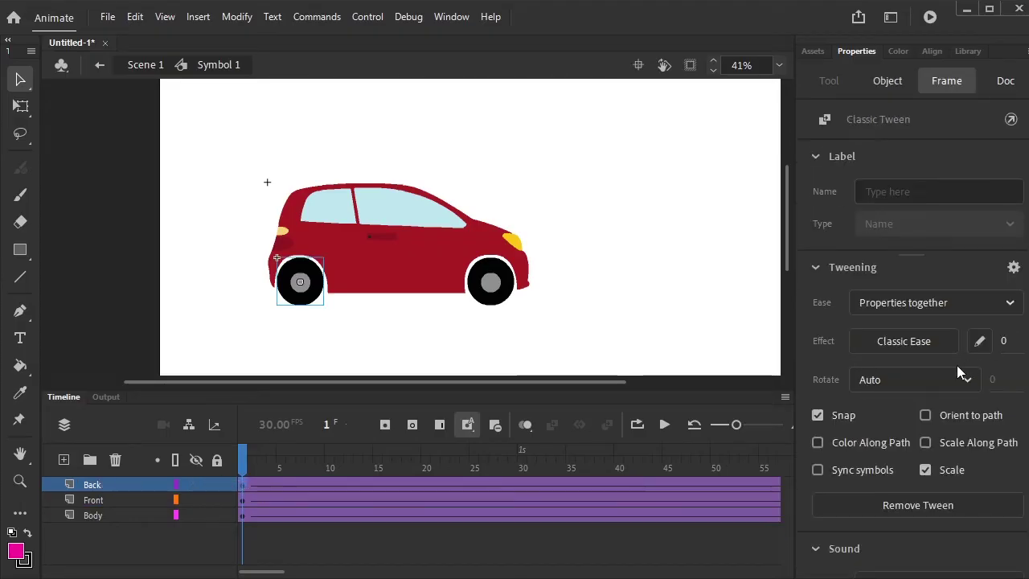
click(924, 380)
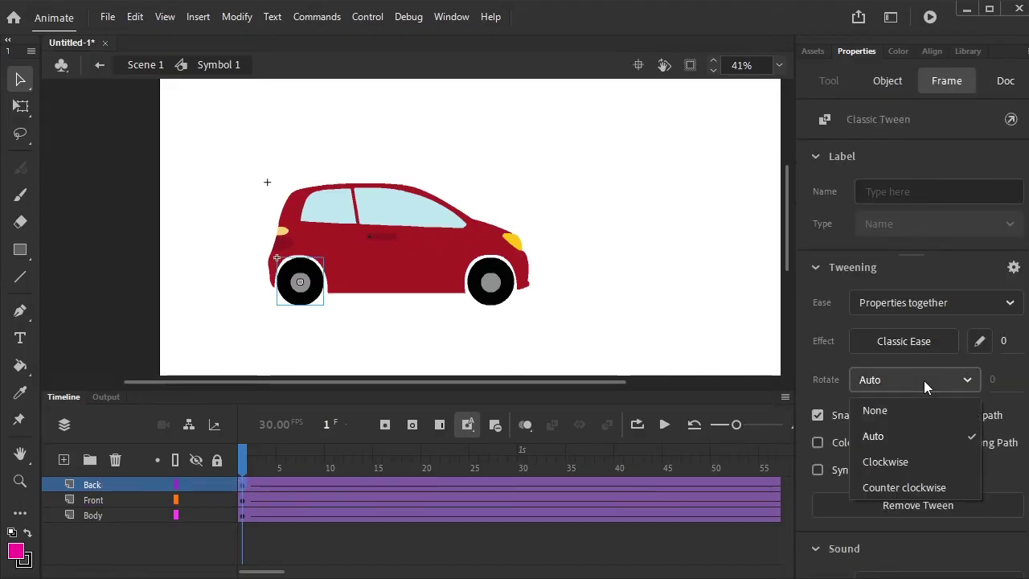
click(910, 461)
click(993, 380)
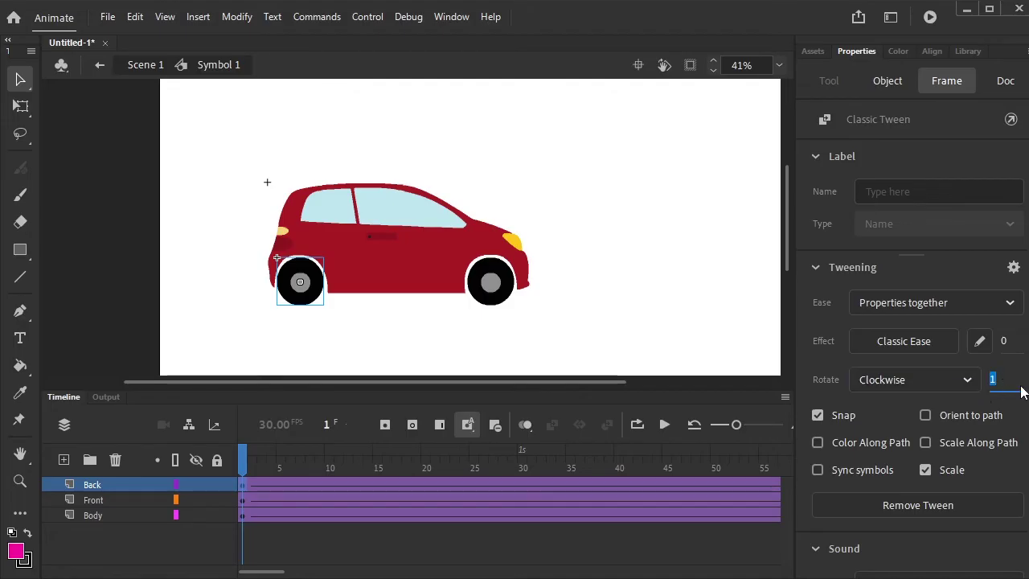
text(3)
click(908, 340)
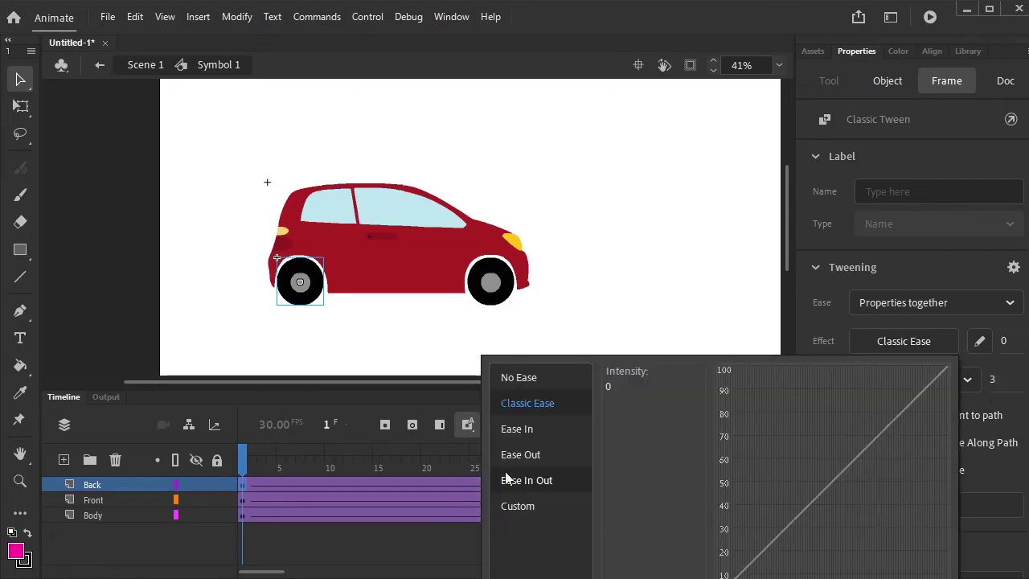
click(535, 311)
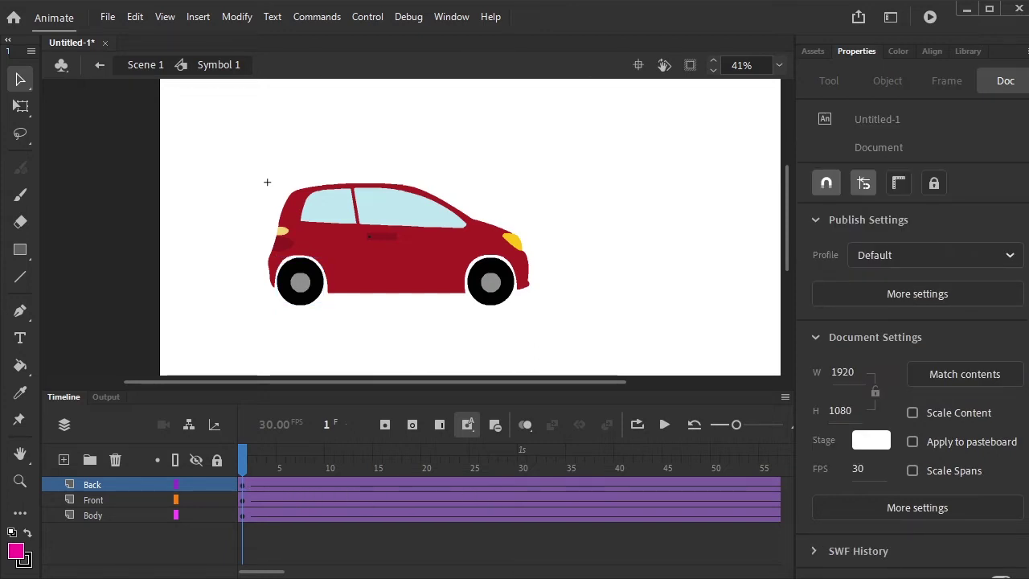
key(Return)
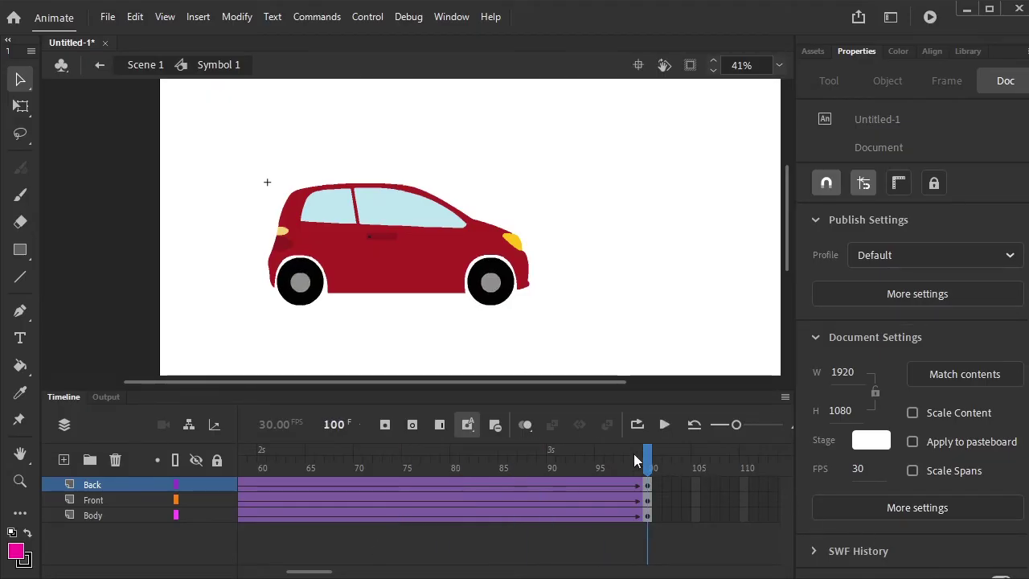
drag(648, 455, 214, 461)
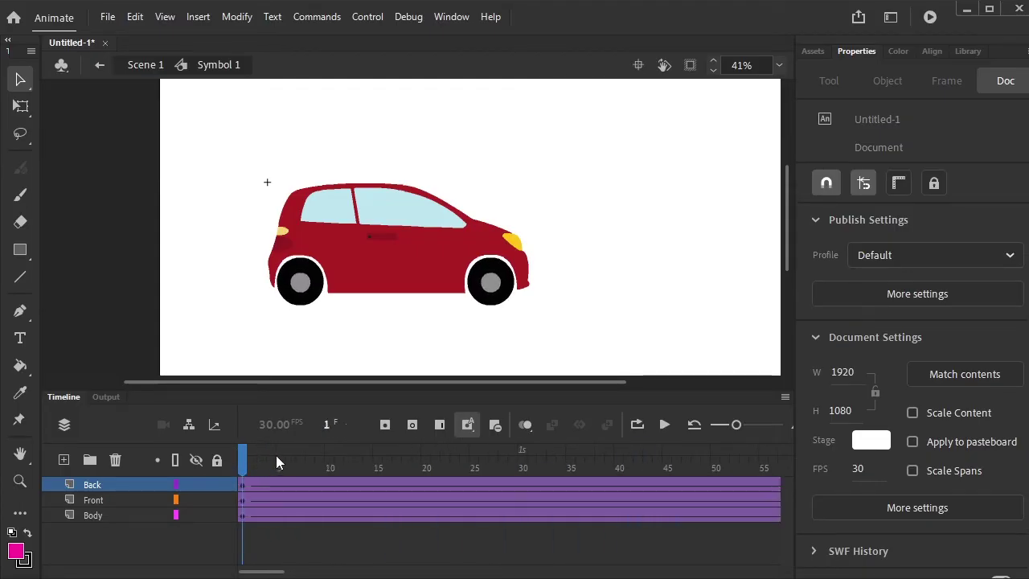
Insert a keyframe at frame 20 on the Body layer
click(93, 499)
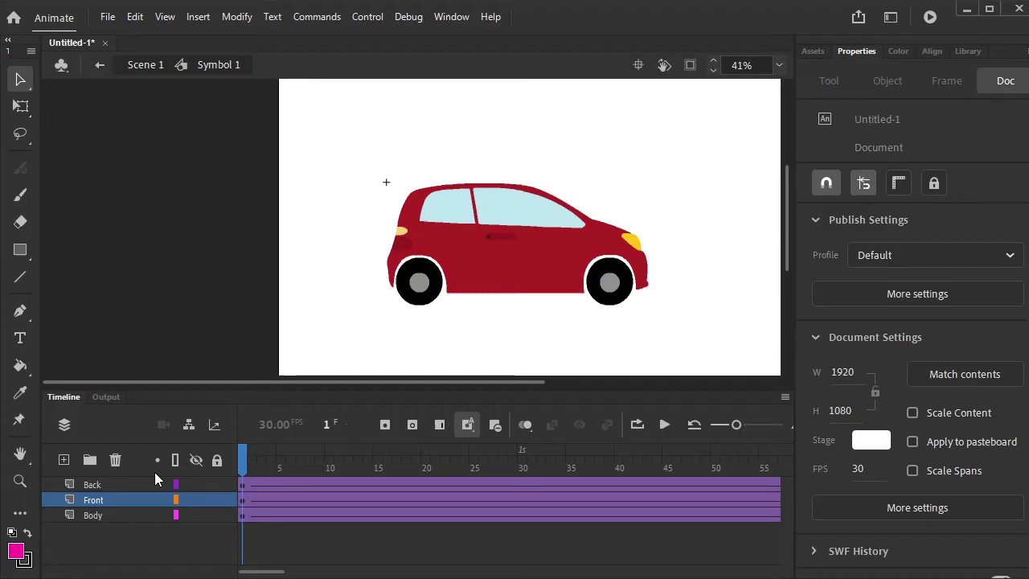
click(118, 516)
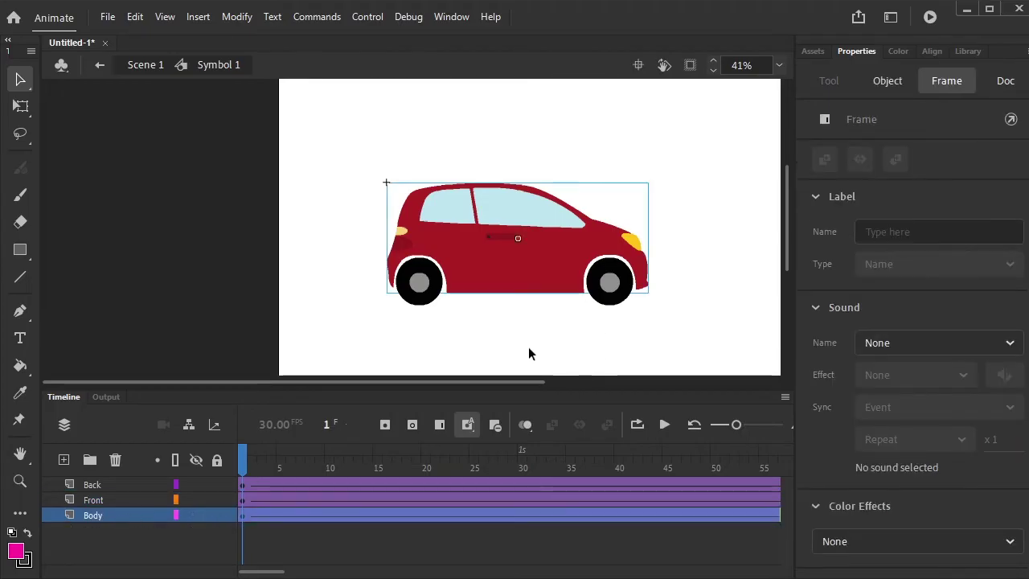
drag(324, 490, 430, 497)
click(439, 526)
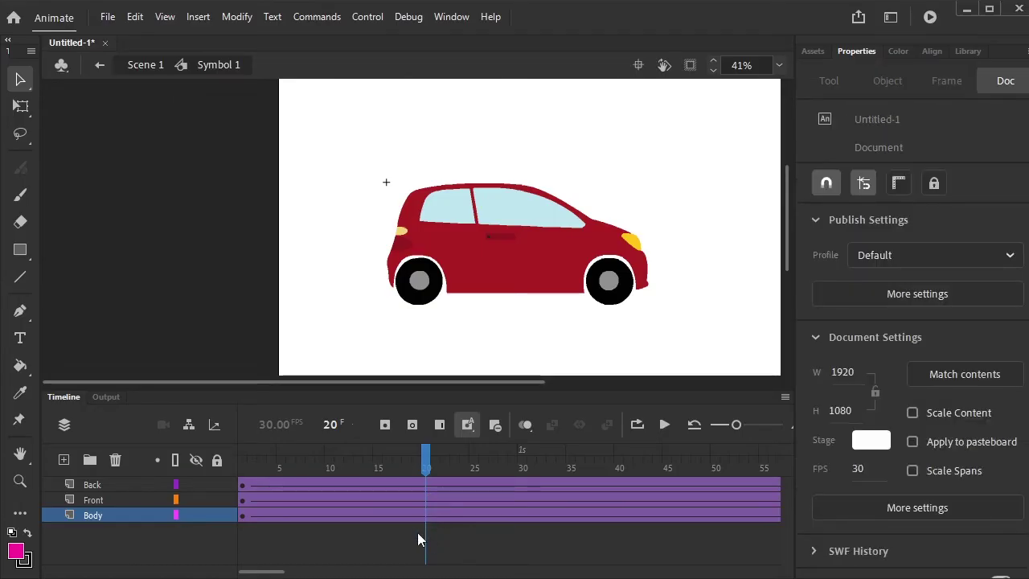
click(426, 516)
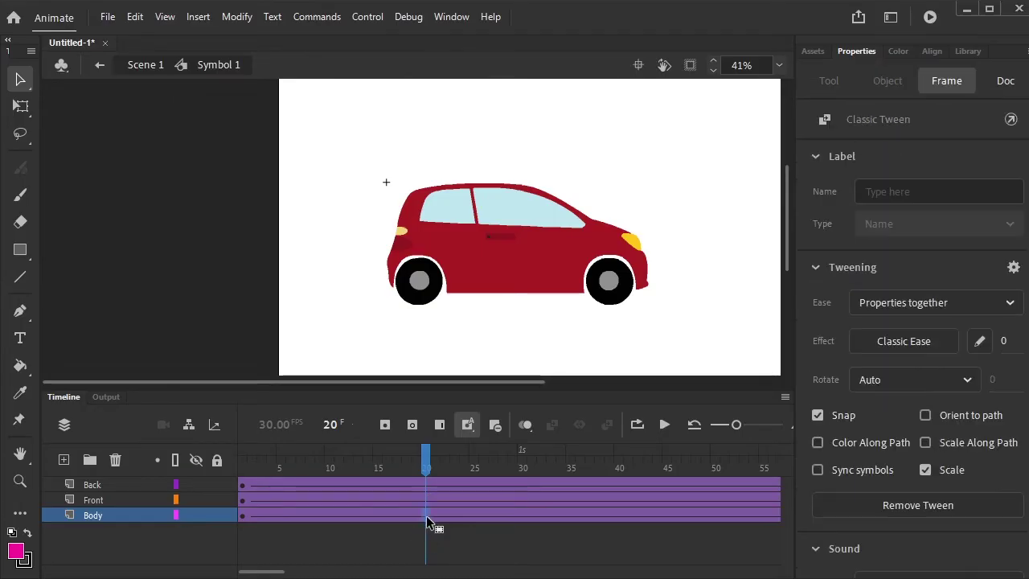
right_click(427, 516)
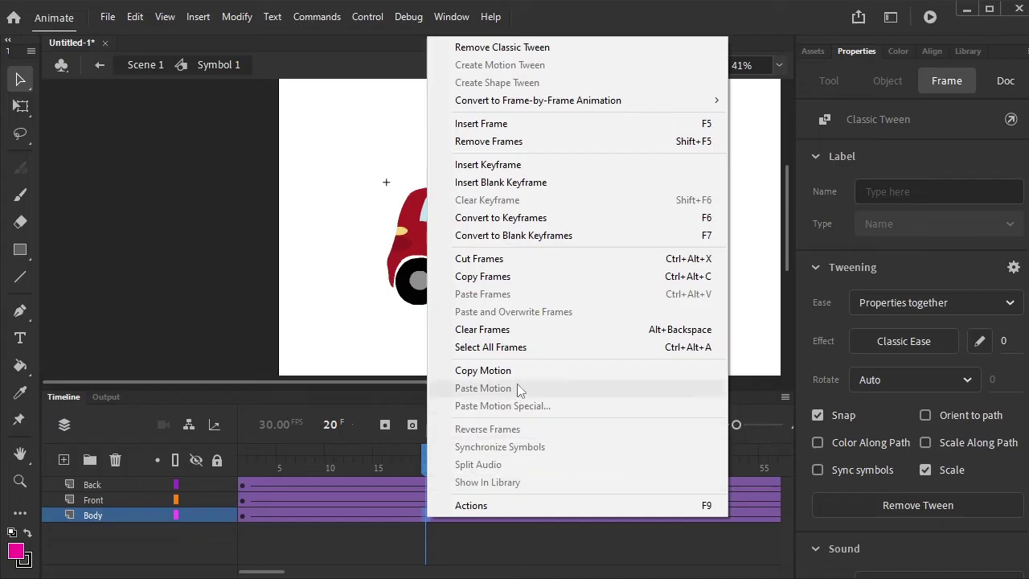
click(569, 223)
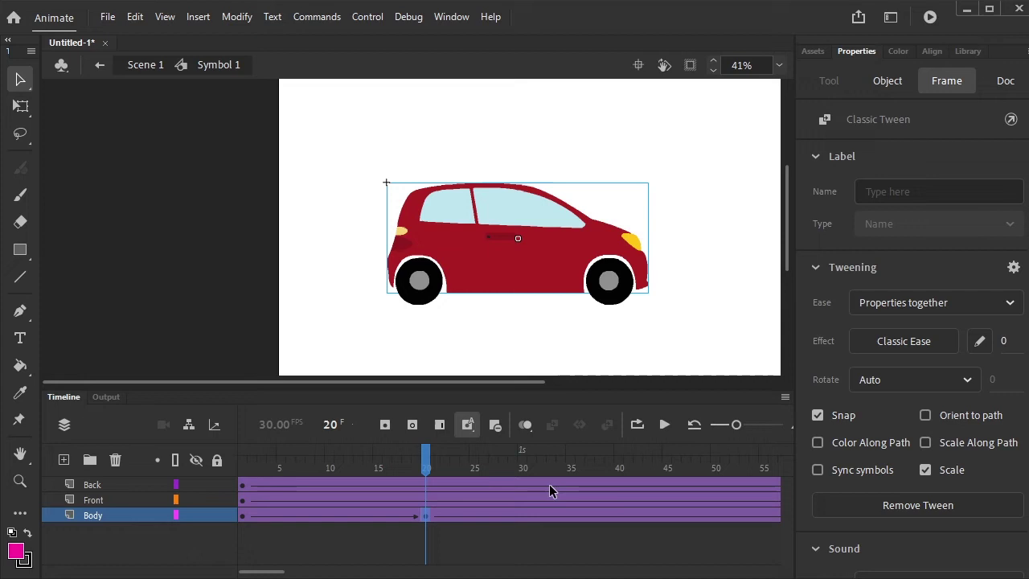
Add Body keyframes at frames 40, 60 and 80, then play the animation back
drag(435, 460, 622, 497)
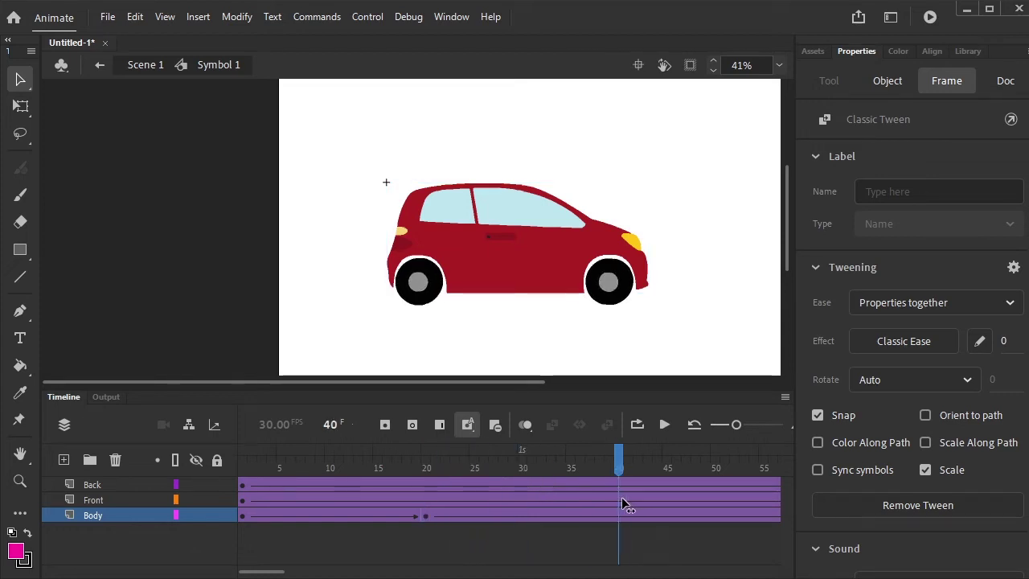
click(644, 534)
key(F6)
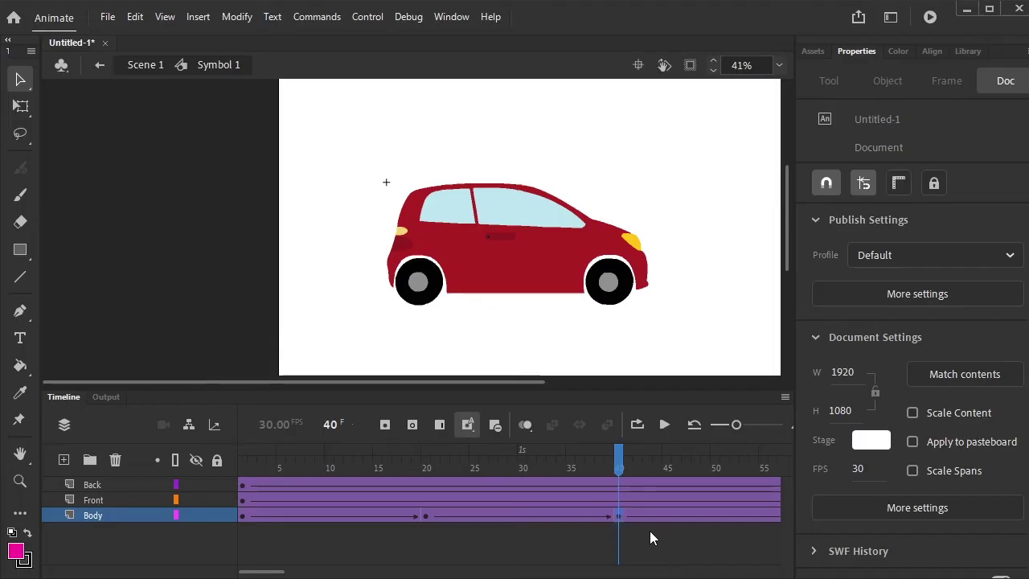
drag(618, 460, 427, 500)
key(period)
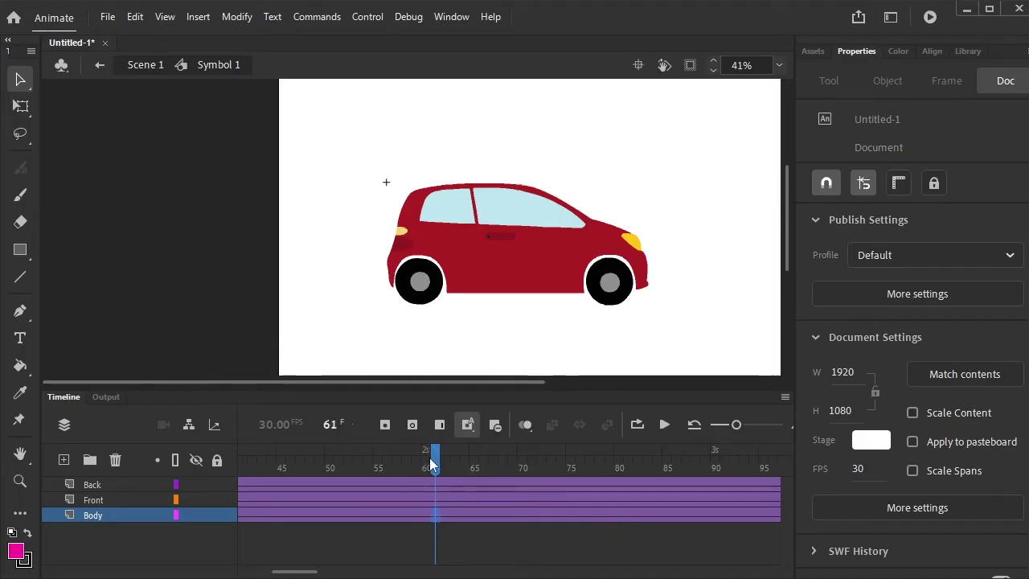
drag(437, 461, 429, 506)
click(619, 492)
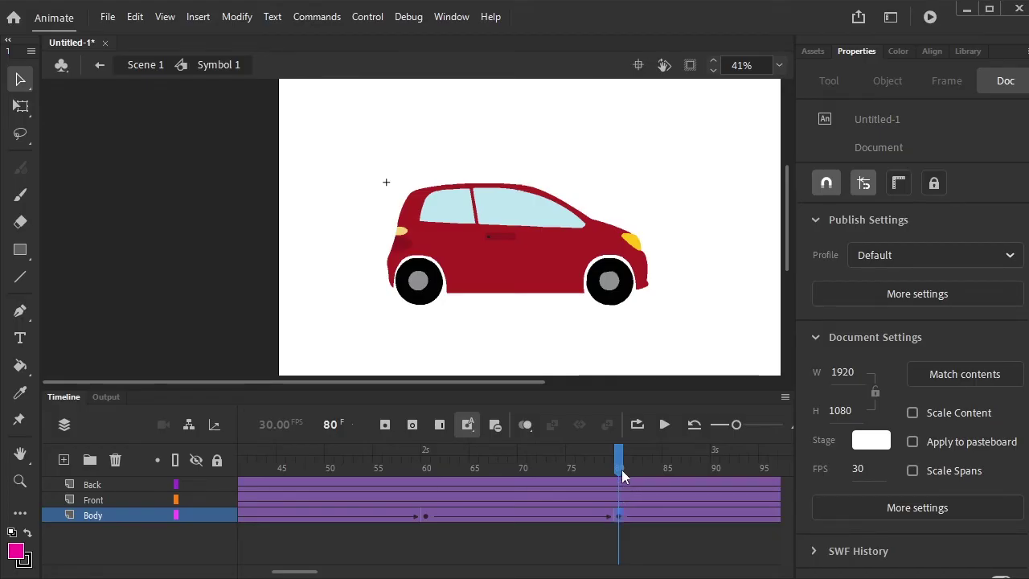
key(Return)
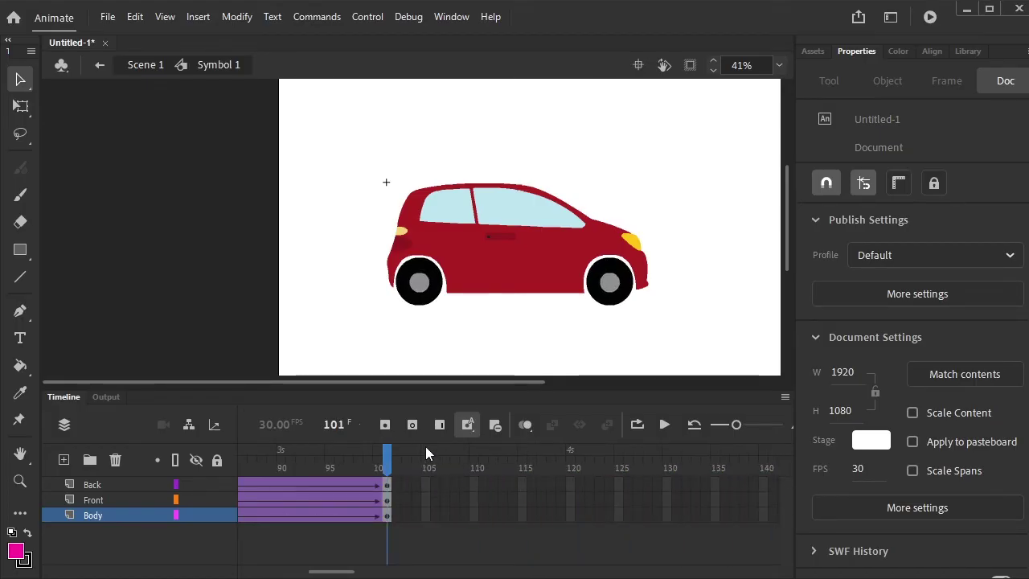
drag(388, 461, 238, 480)
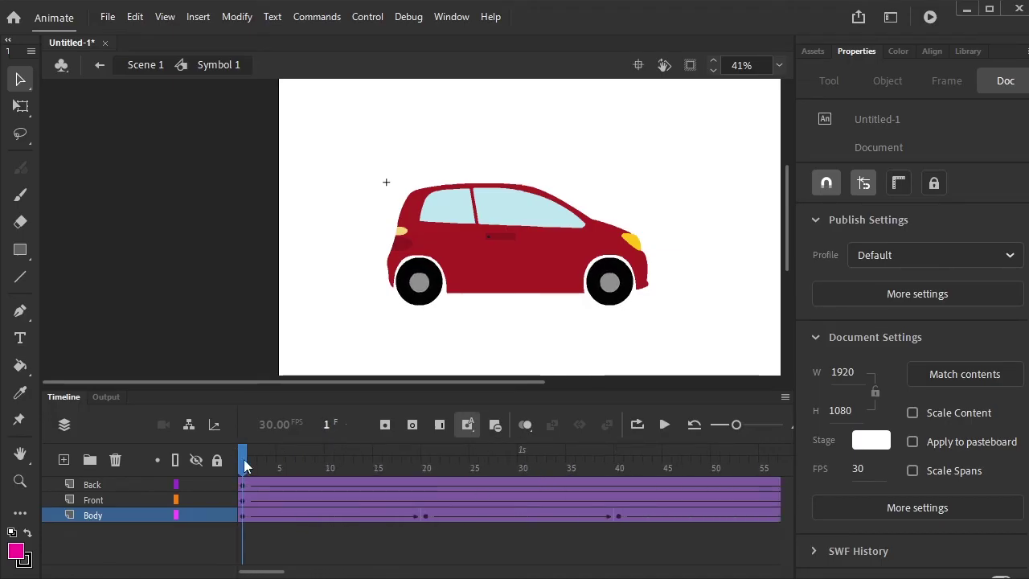
Nudge the car body up at the frame 20 and frame 60 keyframes, then scrub to frame 101
drag(243, 465, 426, 515)
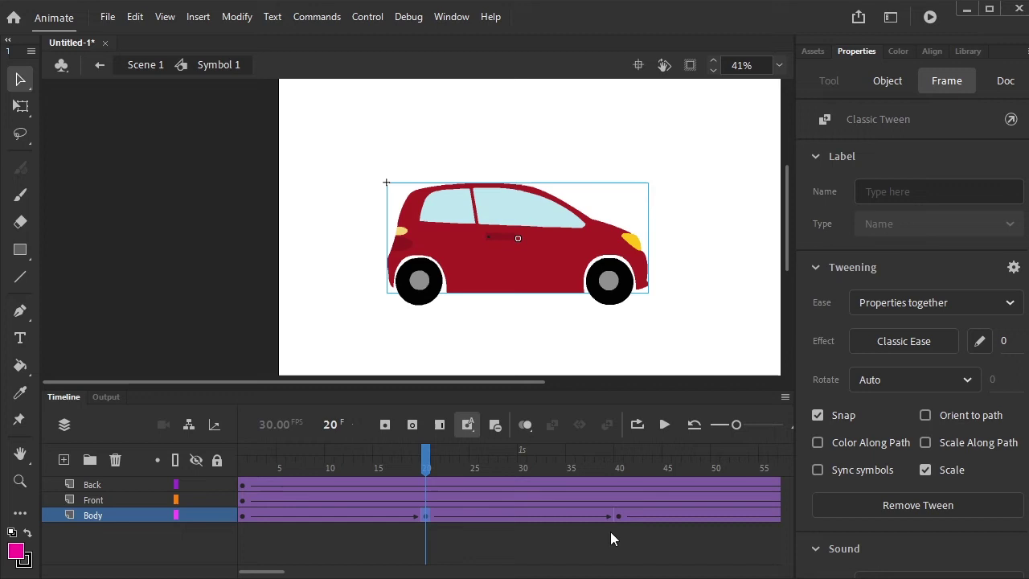
key(Up)
key(Up)
key(Up)
key(Up)
key(Up)
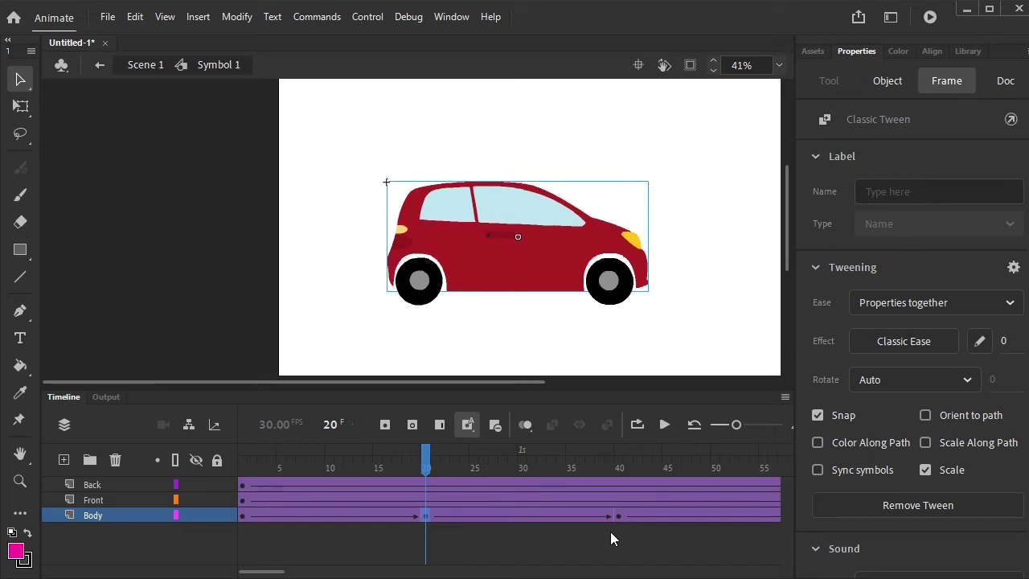
click(772, 547)
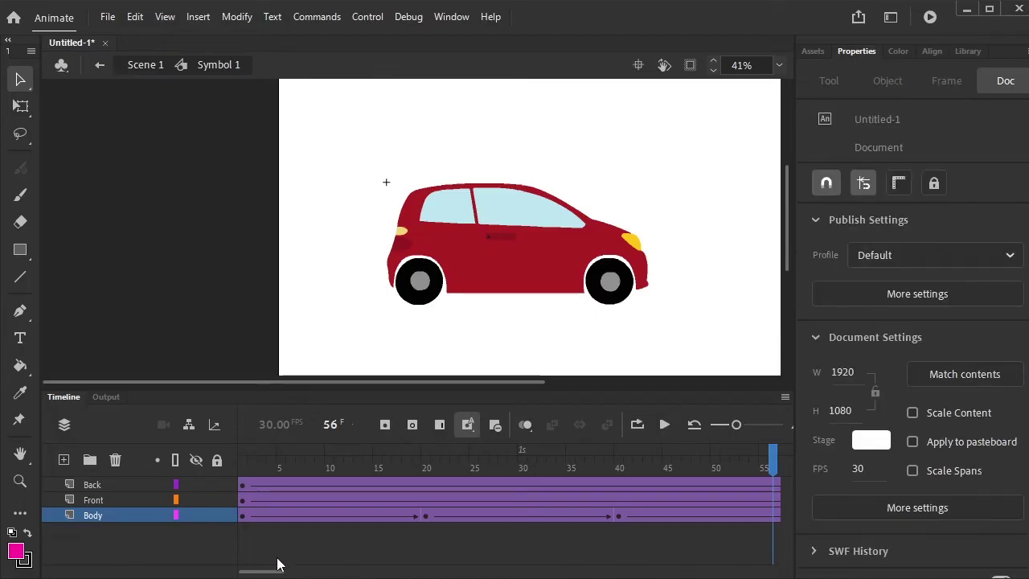
drag(271, 572, 284, 572)
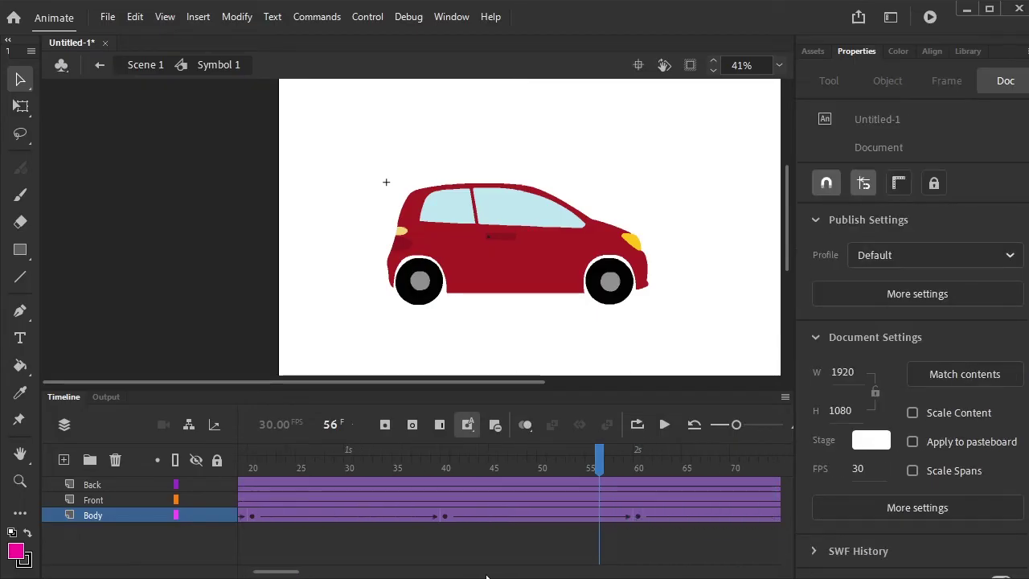
click(637, 516)
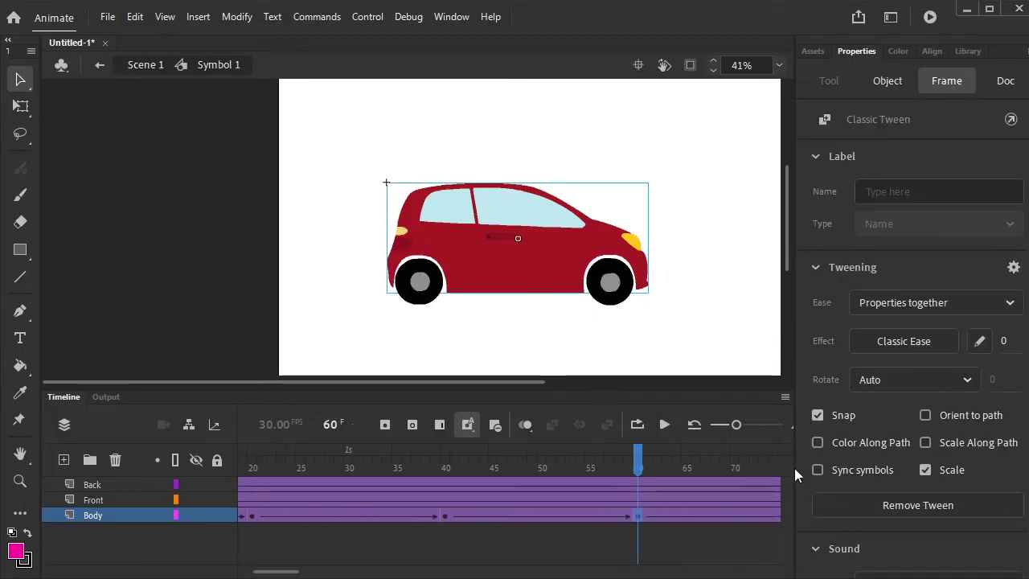
key(Up)
key(Up)
key(Up)
key(Up)
key(Up)
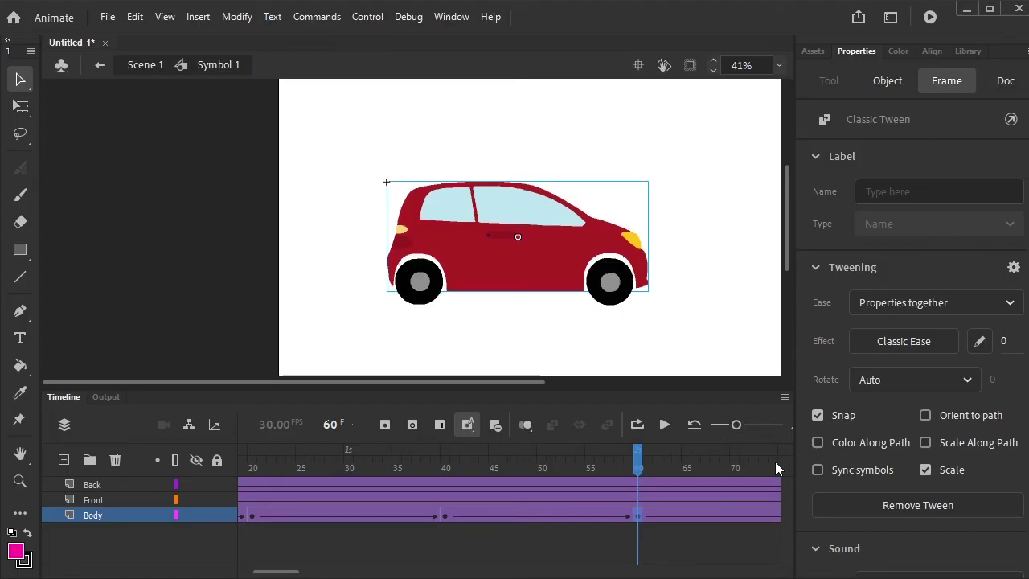
drag(641, 453, 748, 500)
click(724, 537)
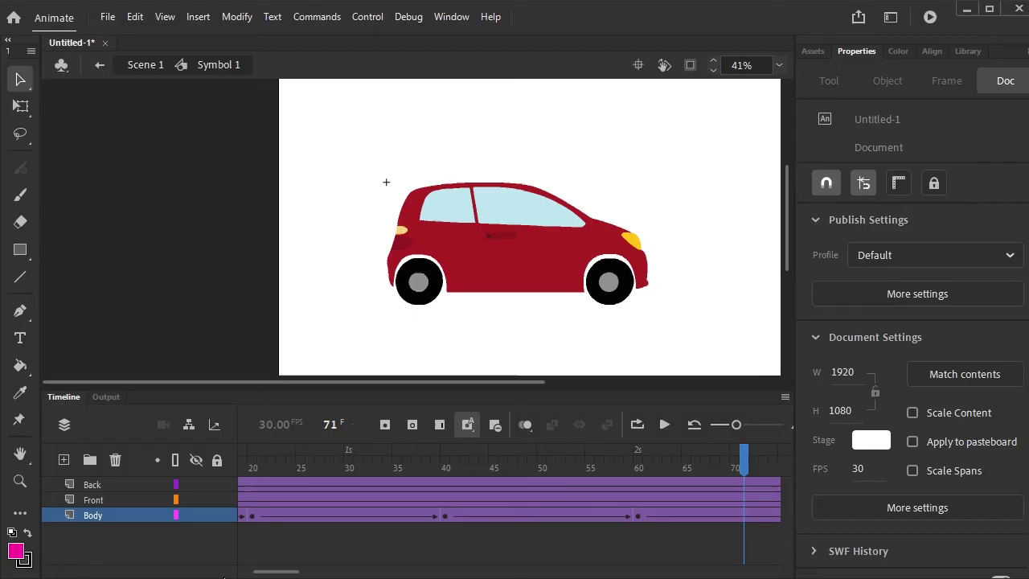
drag(289, 572, 310, 573)
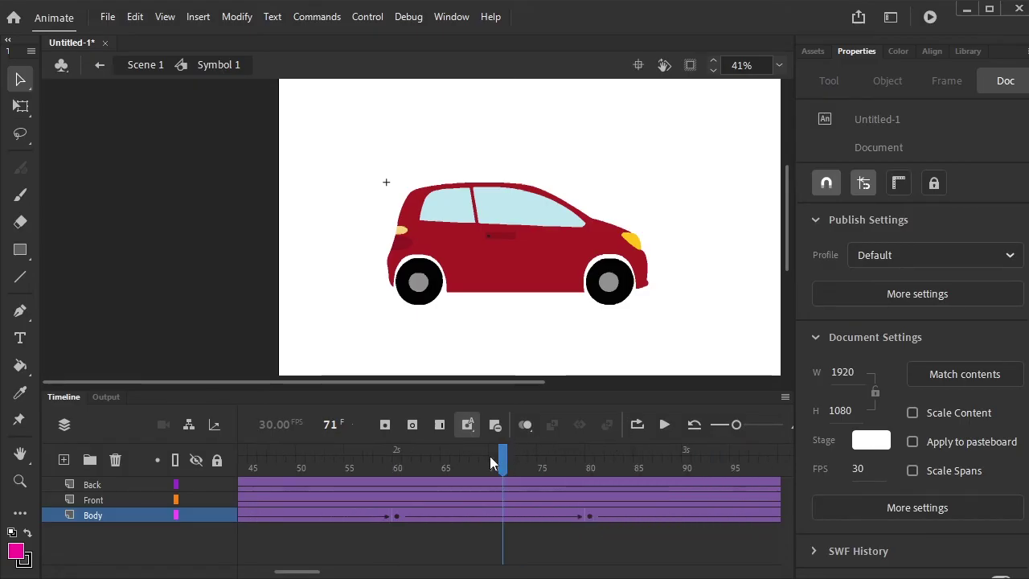
drag(490, 456, 711, 500)
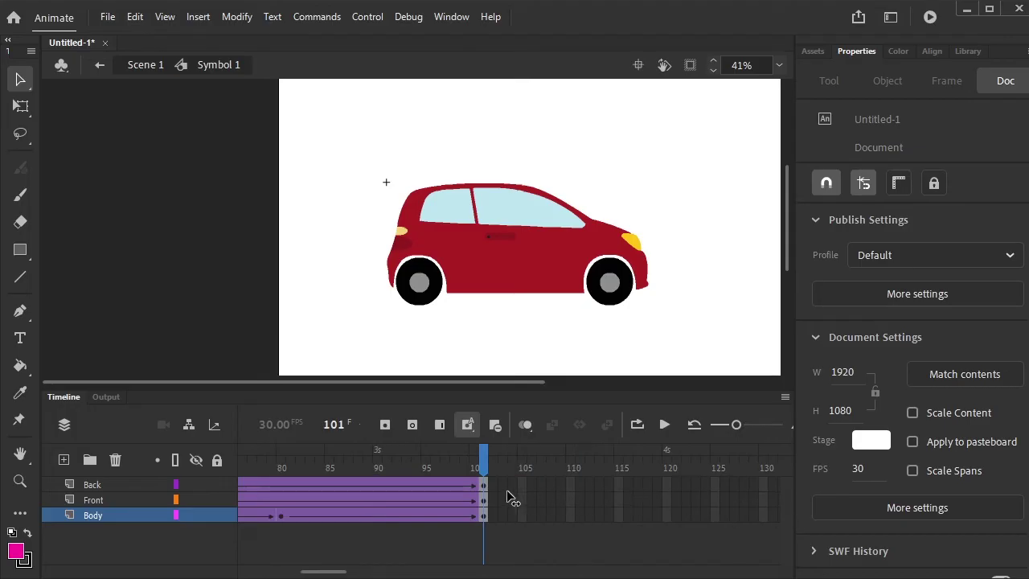
Raise the car body at frame 101 and preview the bouncing animation
click(483, 515)
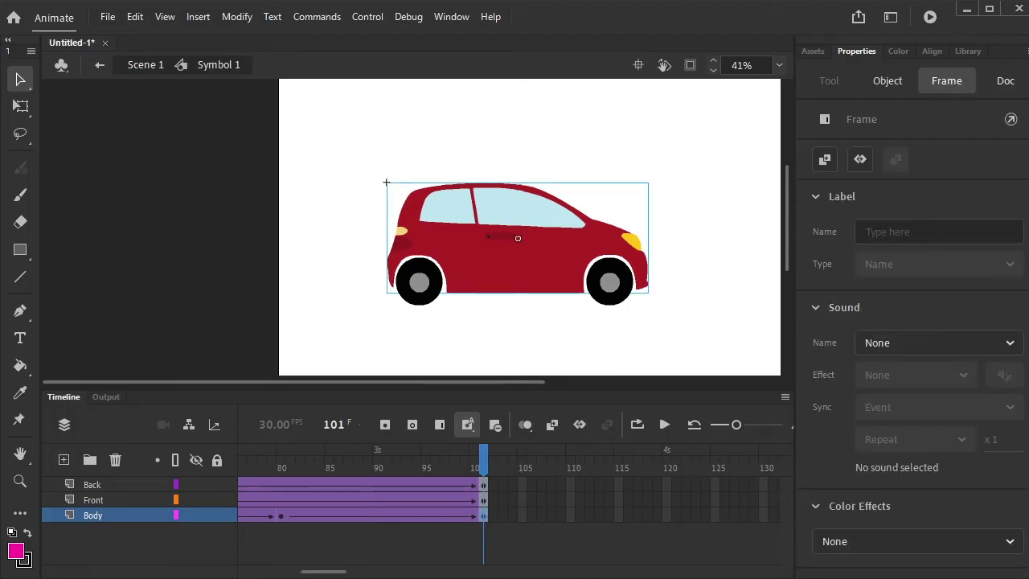
key(Up)
key(Up)
key(Up)
key(Up)
key(Up)
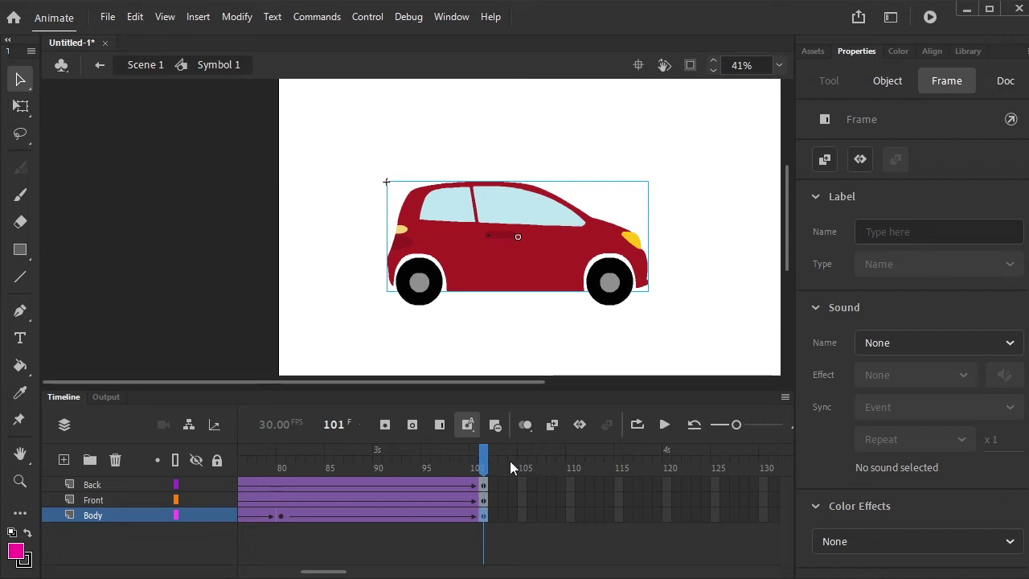
key(Return)
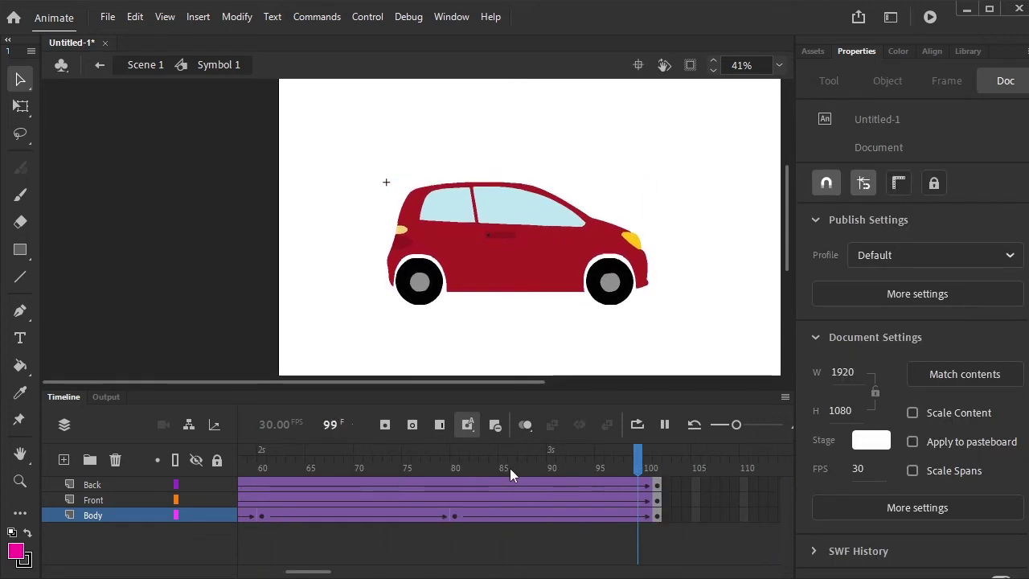
key(shift+comma)
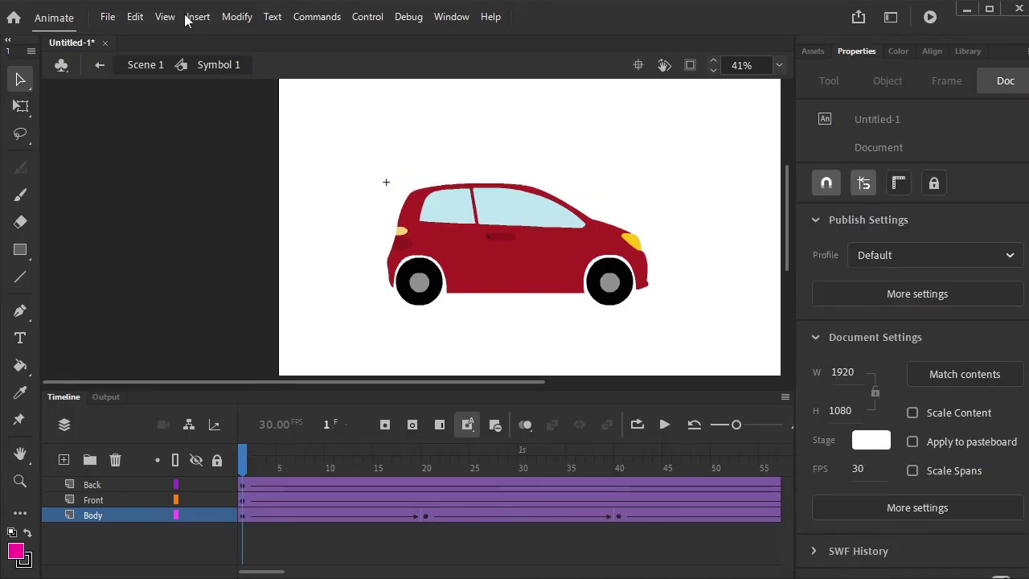
Return to Scene 1 and import the landscape image to the stage
click(145, 64)
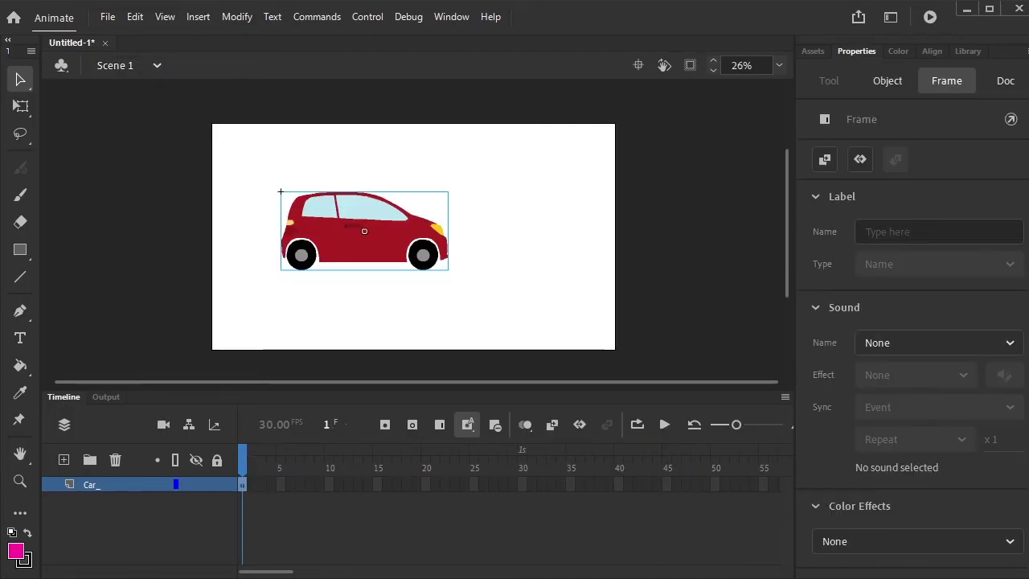
click(106, 16)
mouse_move(172, 255)
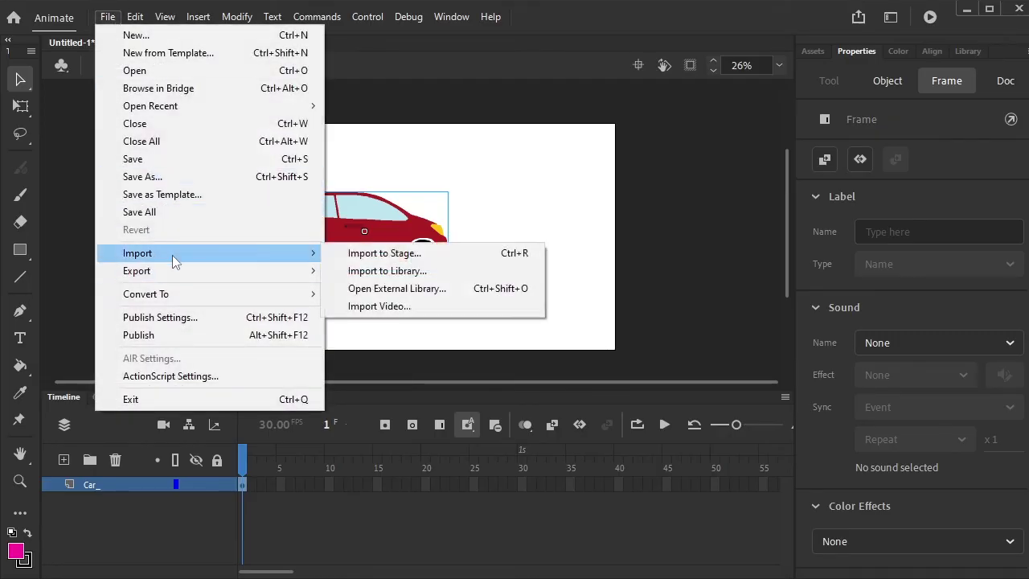
click(378, 253)
click(371, 384)
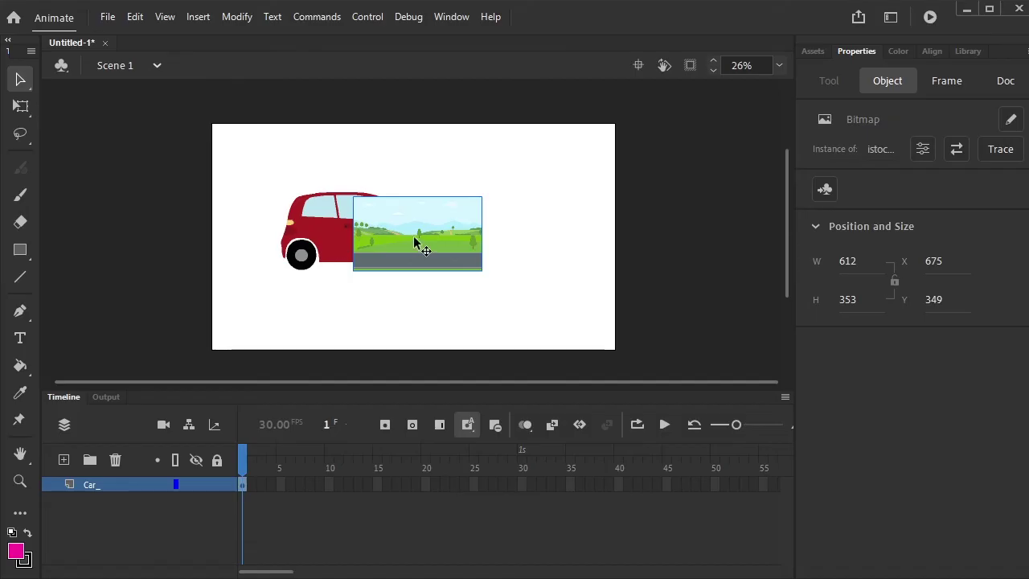
Scale the landscape with Free Transform to fill the stage and send it to the back
key(q)
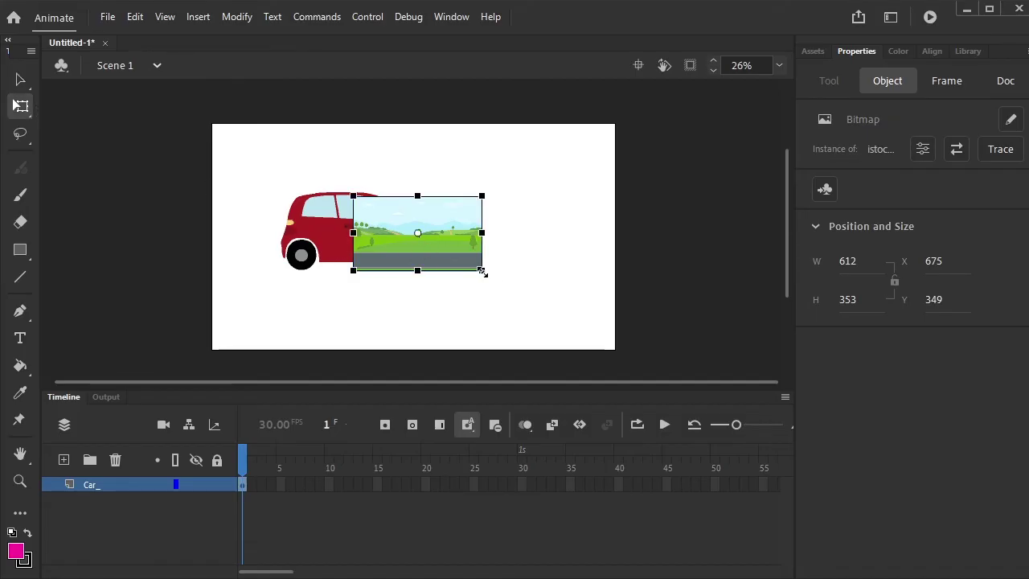
drag(482, 272, 632, 354)
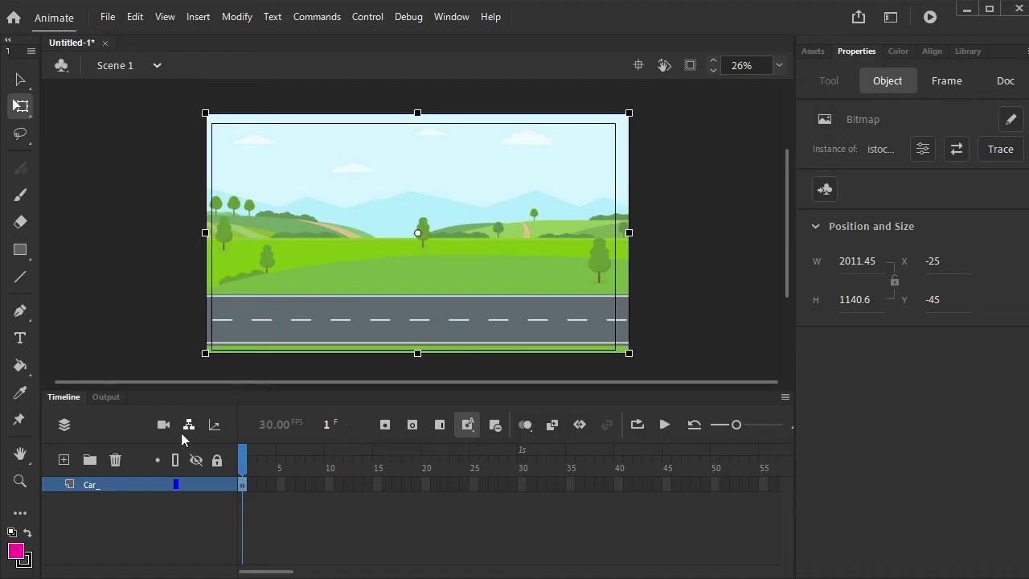
right_click(306, 171)
mouse_move(515, 417)
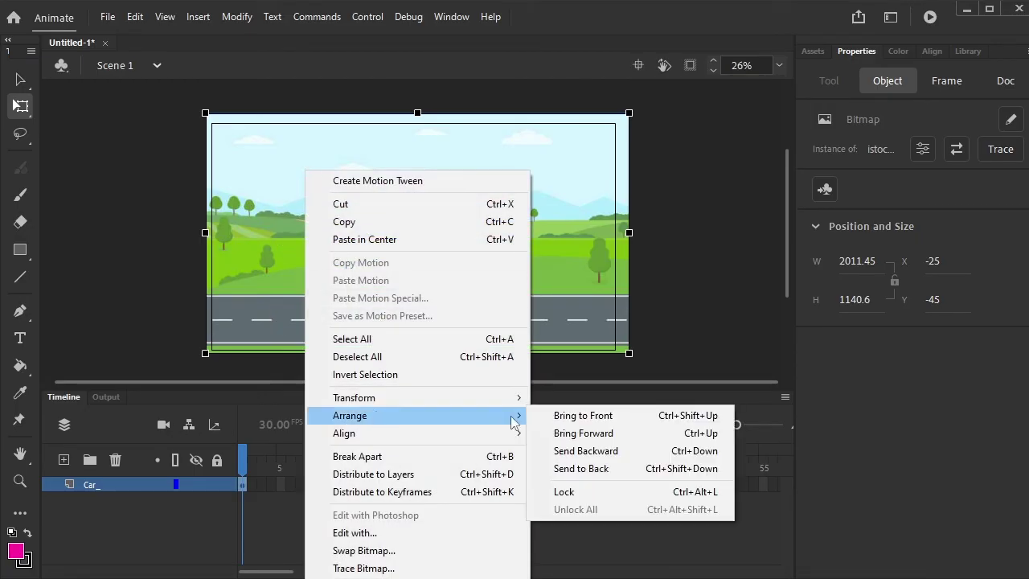
click(562, 469)
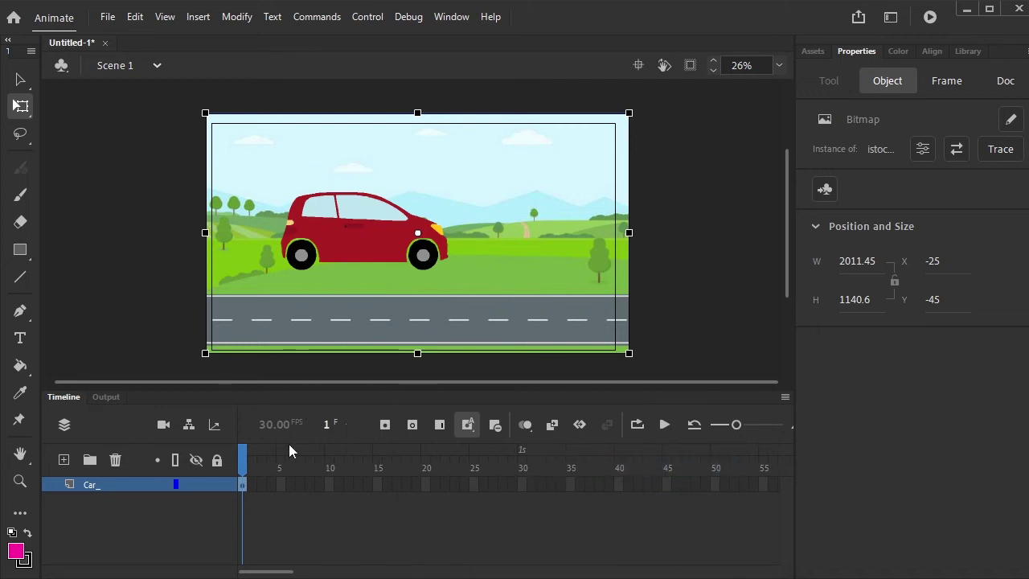
Lower the car onto the road and stretch the landscape wider past the stage edges
drag(369, 237, 310, 289)
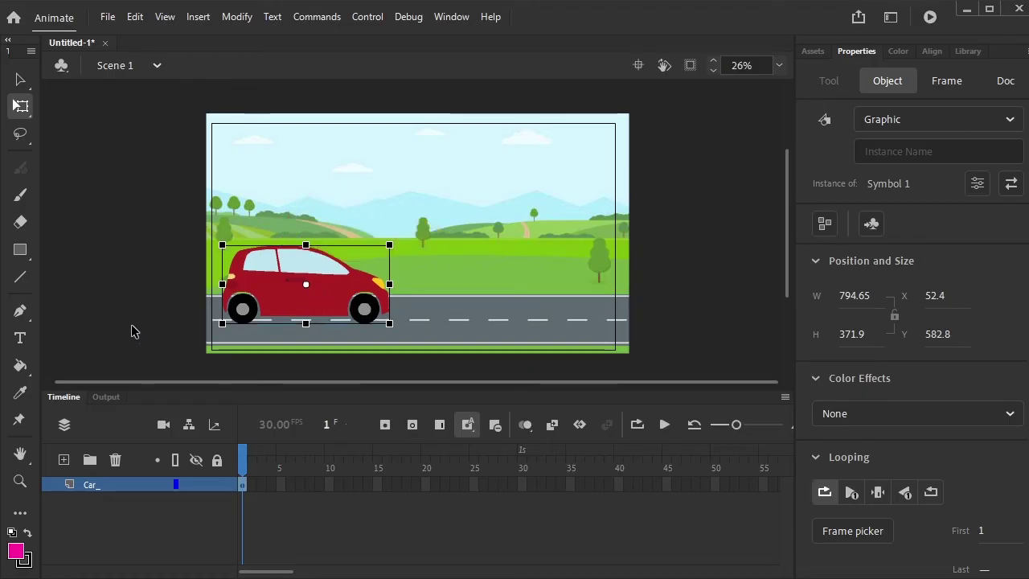
click(467, 262)
drag(631, 237, 645, 232)
click(688, 323)
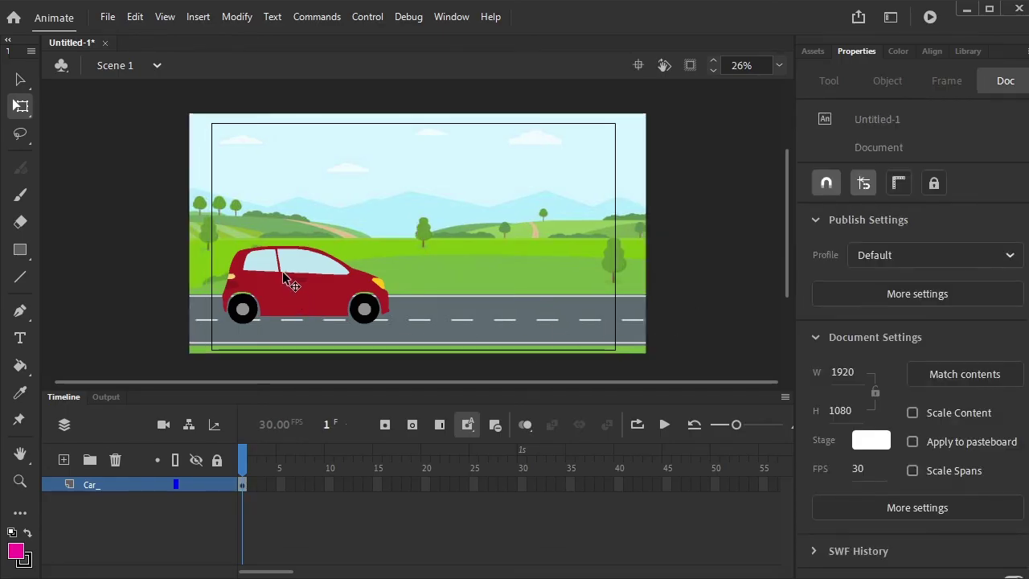
drag(283, 277, 300, 316)
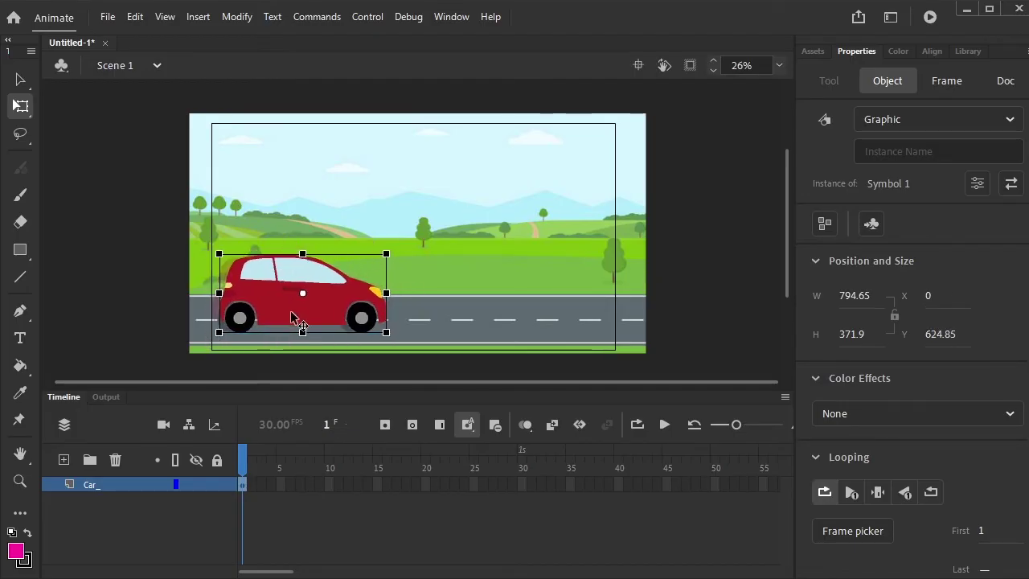
Duplicate the landscape and line the copies up edge to edge to the right
click(483, 268)
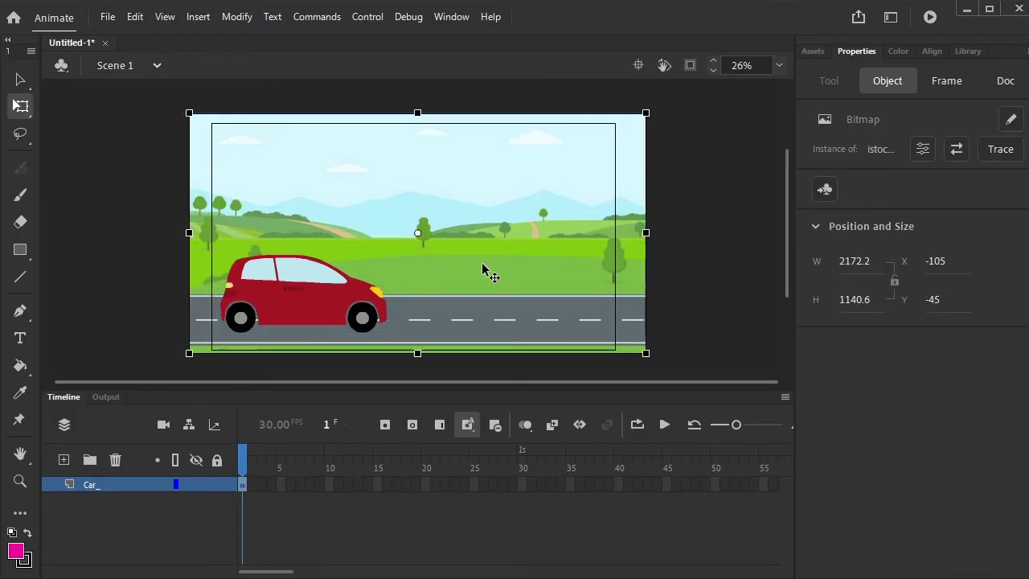
drag(476, 276, 701, 297)
drag(492, 268, 198, 286)
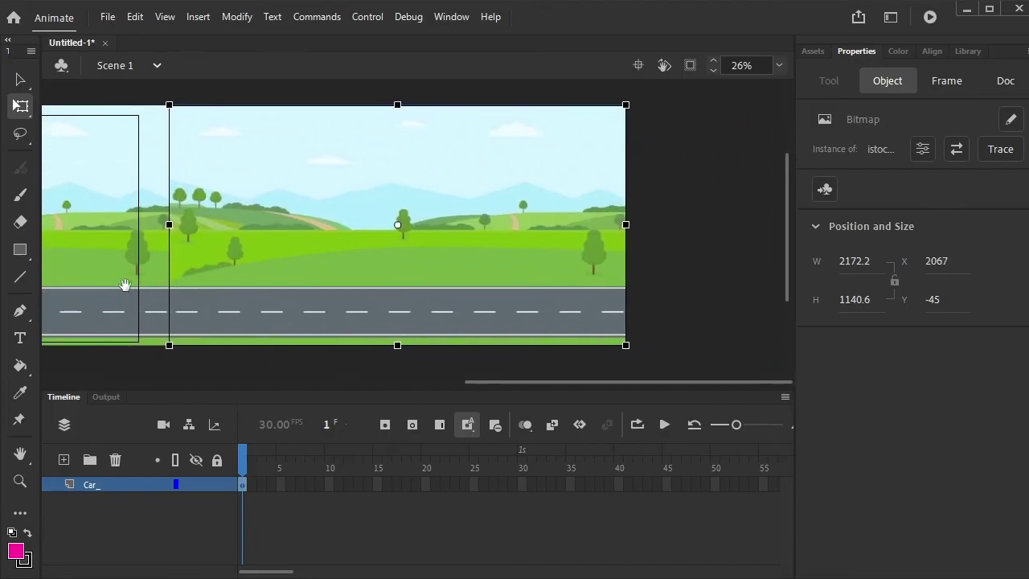
drag(260, 281, 697, 282)
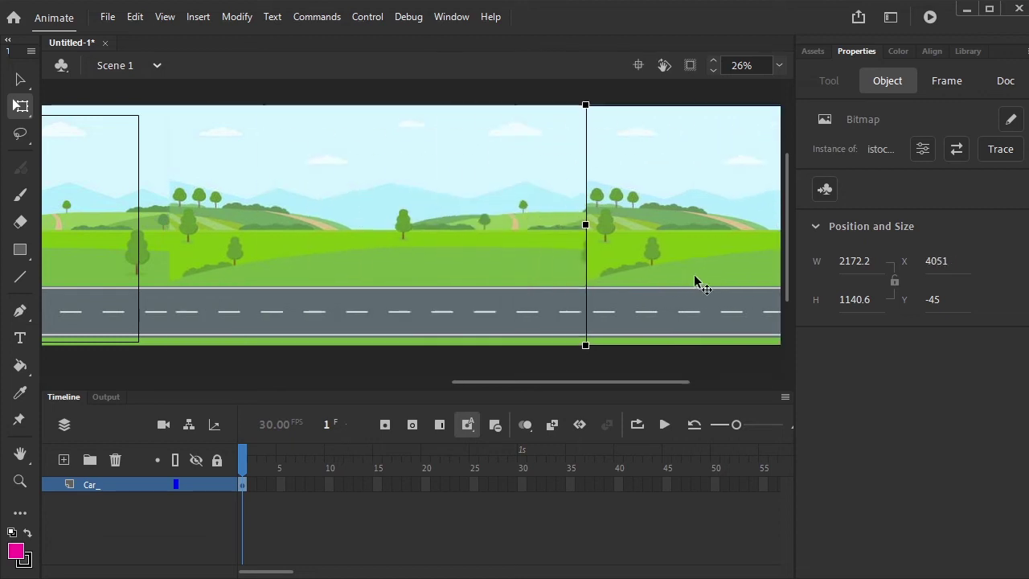
drag(648, 319, 676, 313)
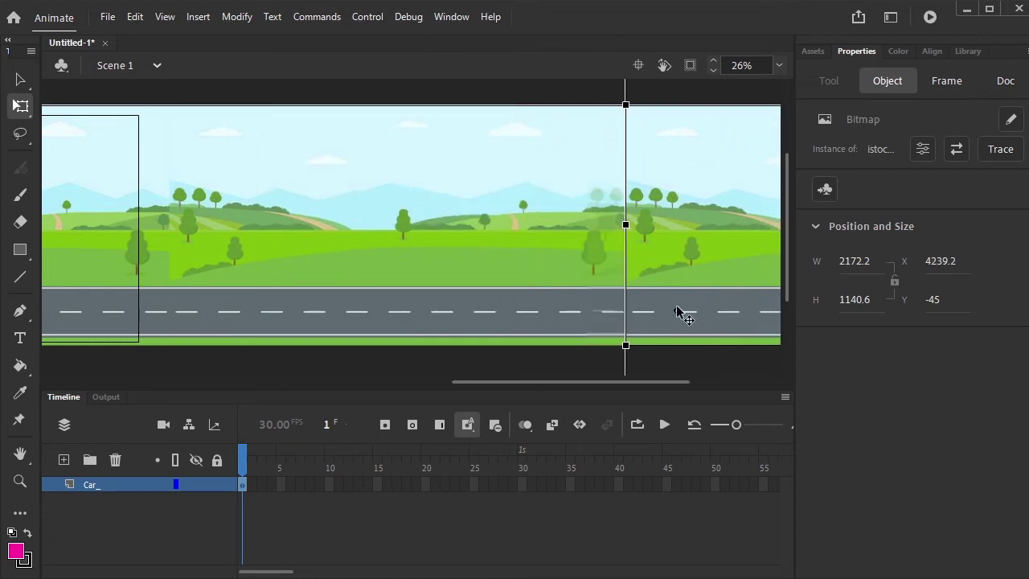
drag(103, 266, 569, 277)
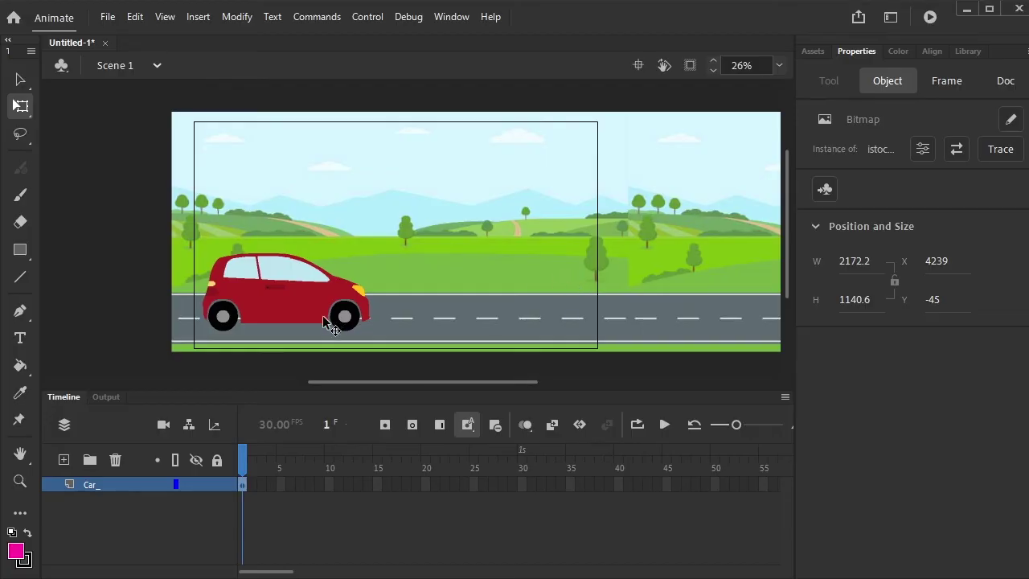
Distribute the landscape tiles to layers and convert them into one graphic symbol
key(ctrl+minus)
drag(306, 145, 627, 238)
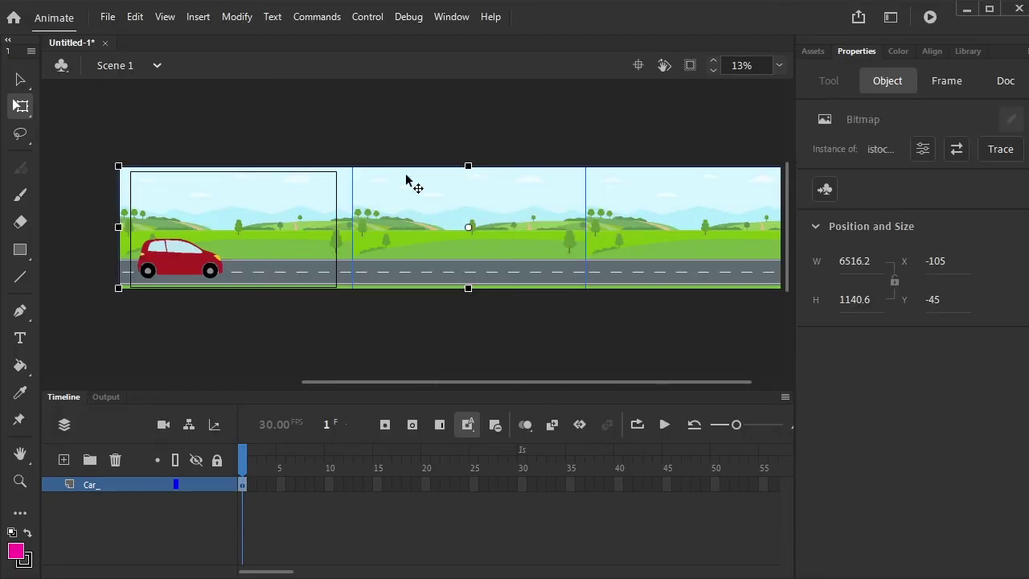
right_click(406, 179)
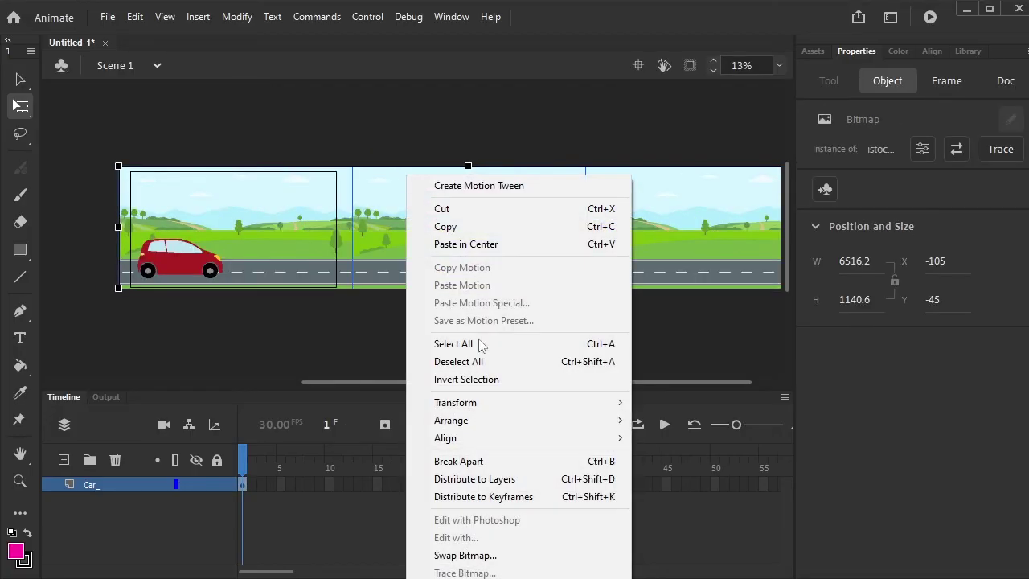
click(516, 479)
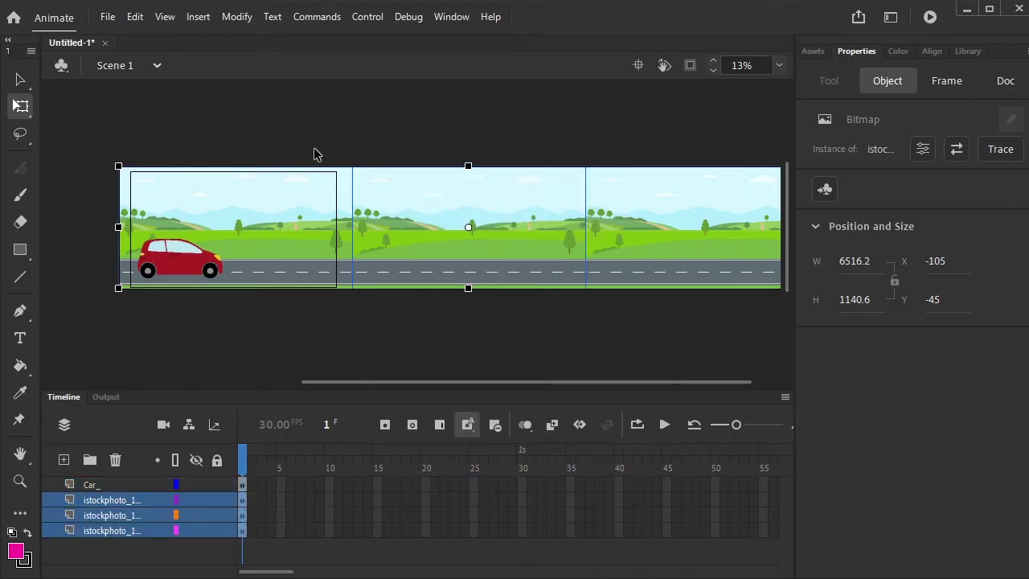
right_click(402, 185)
click(328, 143)
drag(275, 129, 652, 221)
key(F8)
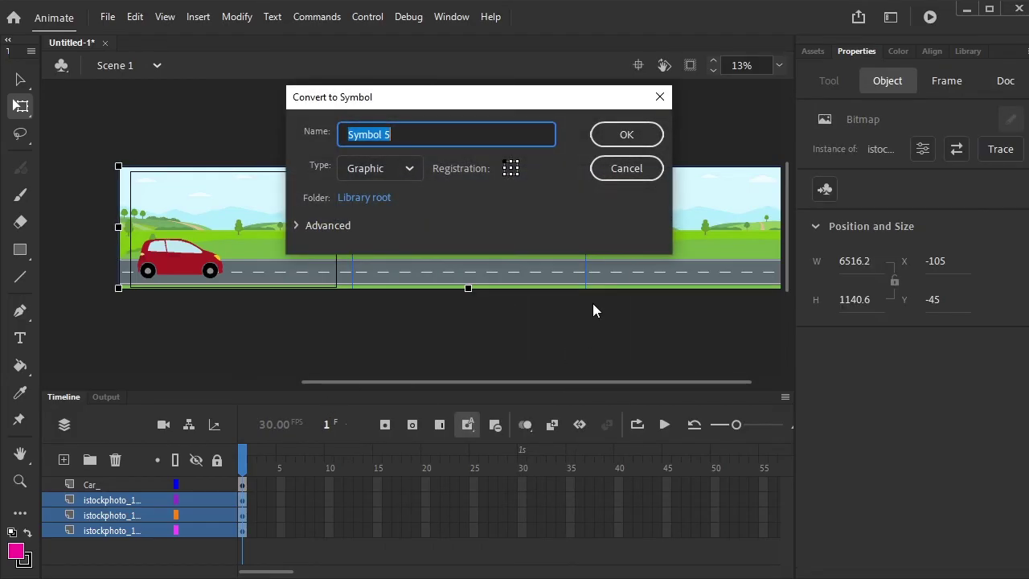
click(607, 134)
Delete the leftover landscape layers and rename the background layer BG
click(146, 515)
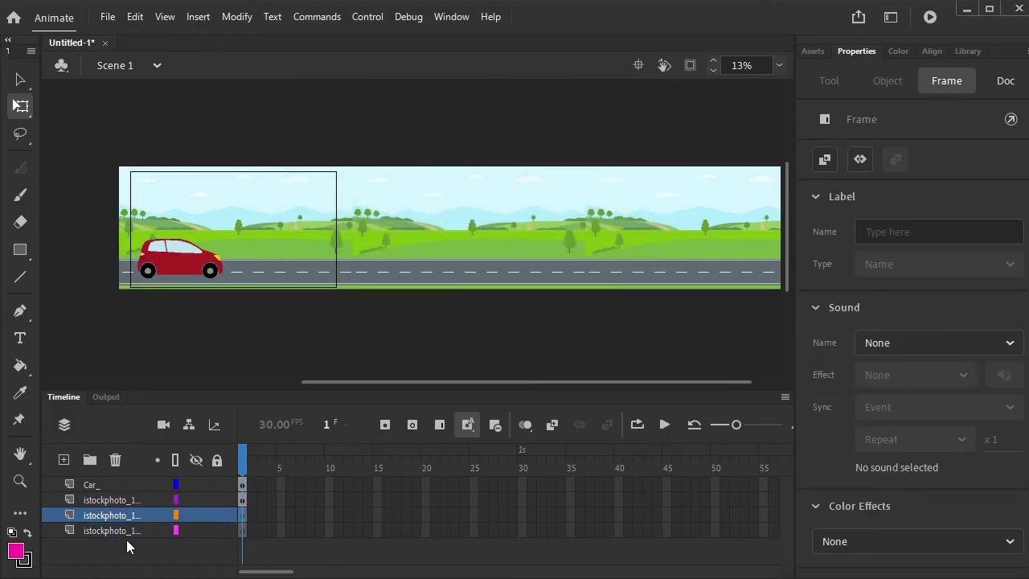
click(121, 530)
click(115, 459)
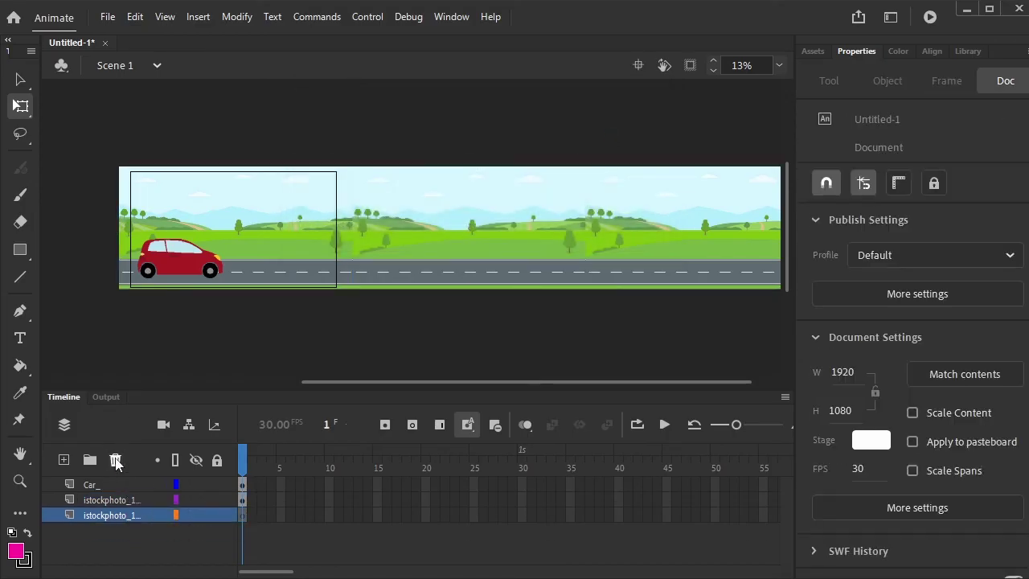
click(115, 459)
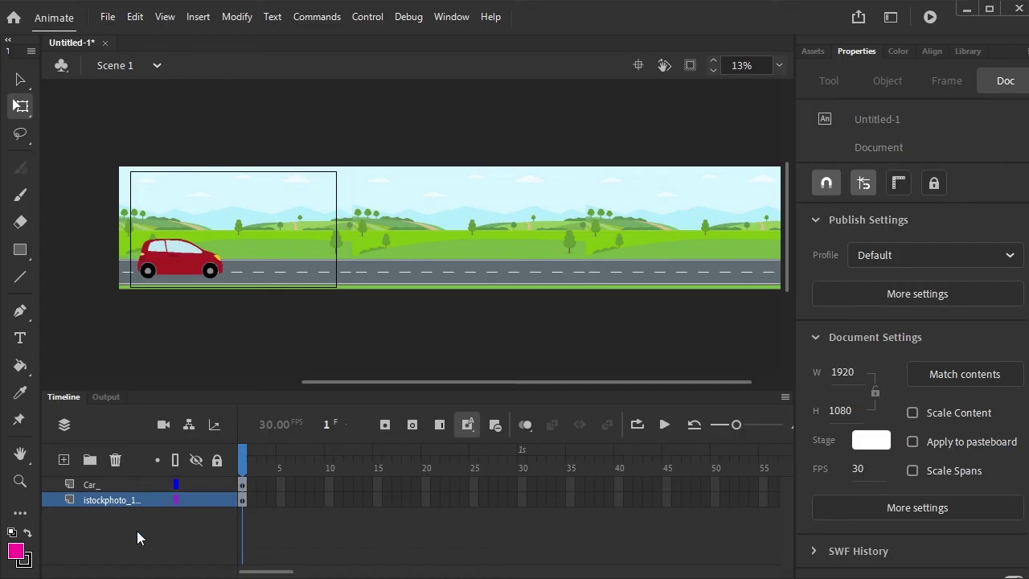
click(117, 499)
click(179, 338)
scroll(166, 275, up, 2)
double_click(112, 499)
text(BG)
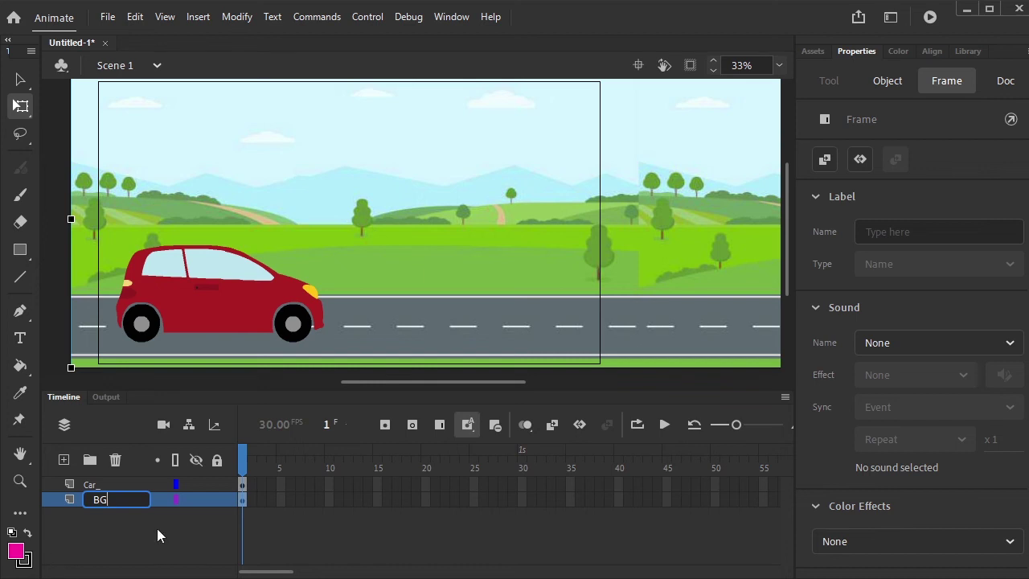
click(172, 529)
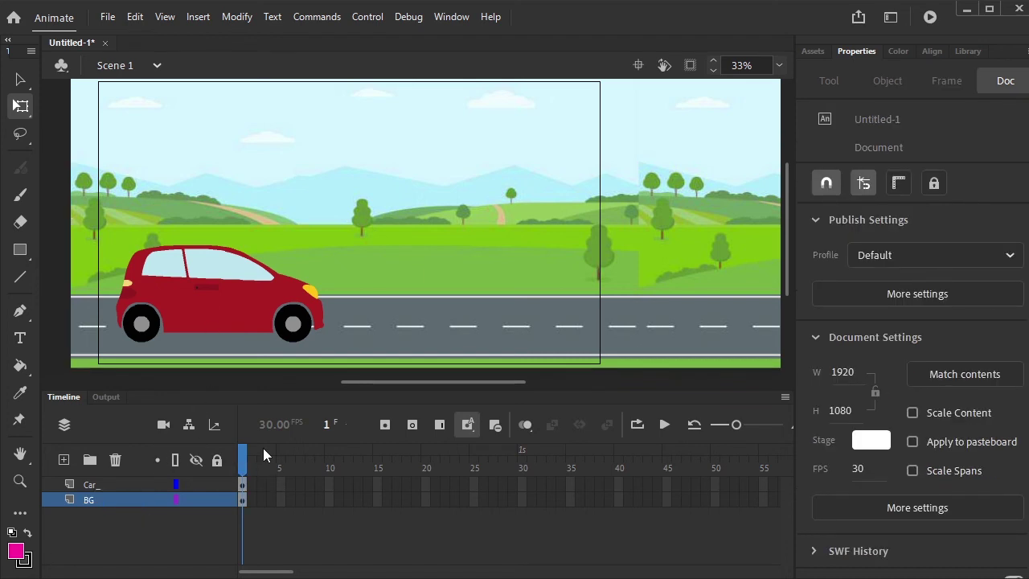
Insert keyframes at frame 100 on both layers
drag(268, 572, 333, 572)
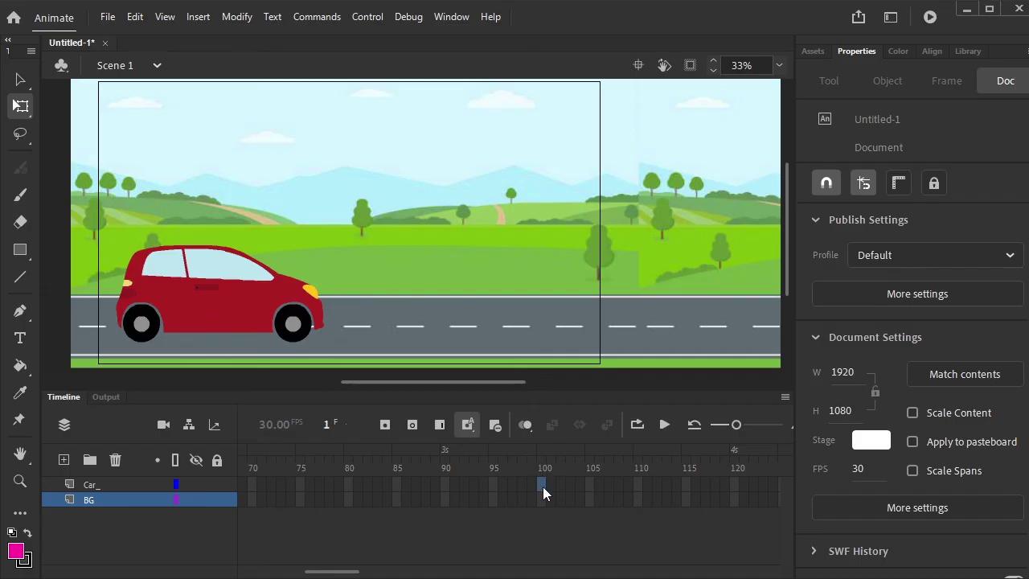
click(539, 508)
right_click(539, 482)
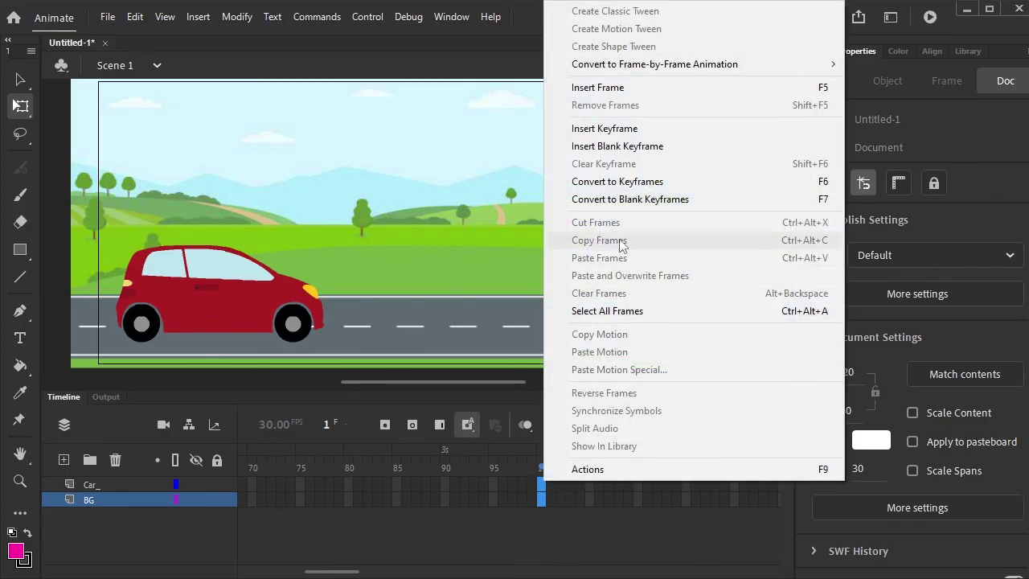
click(615, 184)
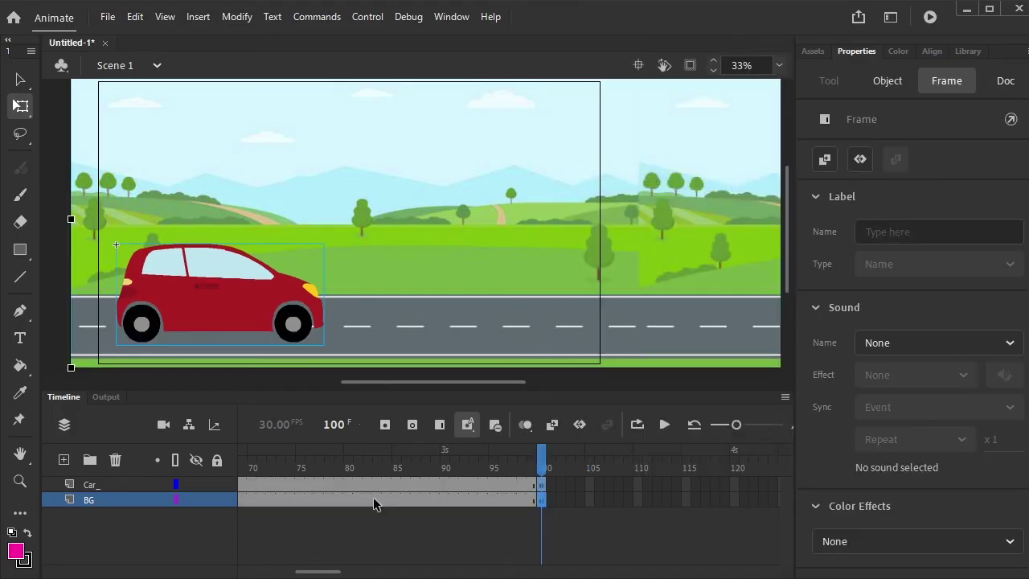
Add a classic tween to the BG layer's span
click(405, 499)
right_click(404, 499)
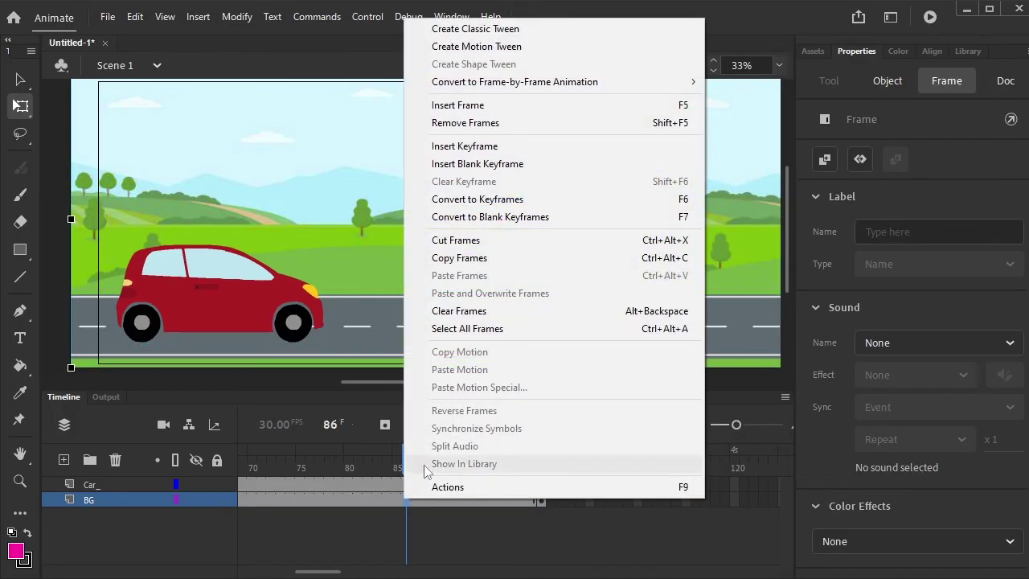
click(497, 29)
At frame 100, drag the landscape strip far left to X -4596.2 and scrub to preview the scroll
click(542, 499)
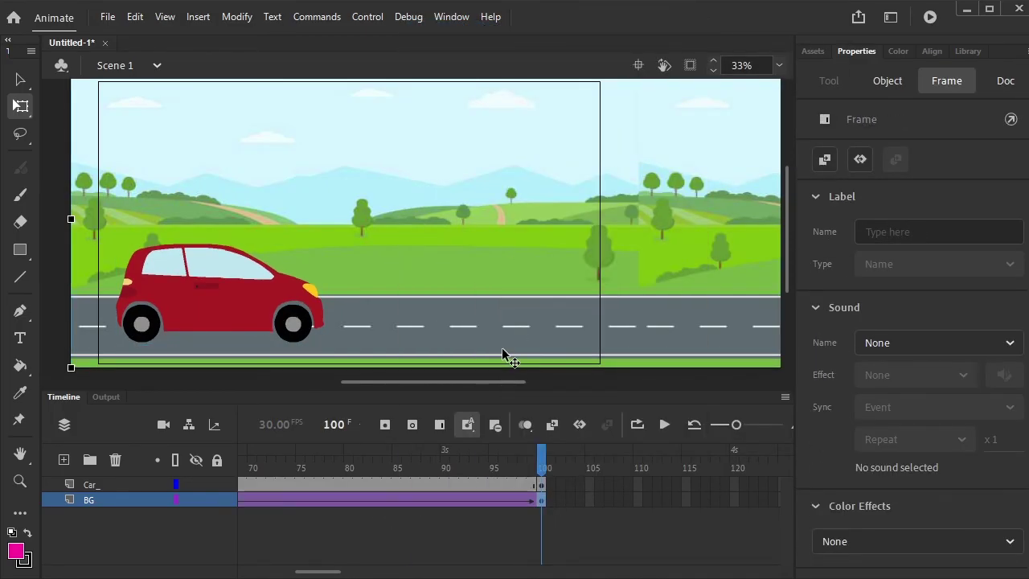
scroll(489, 343, down, 5)
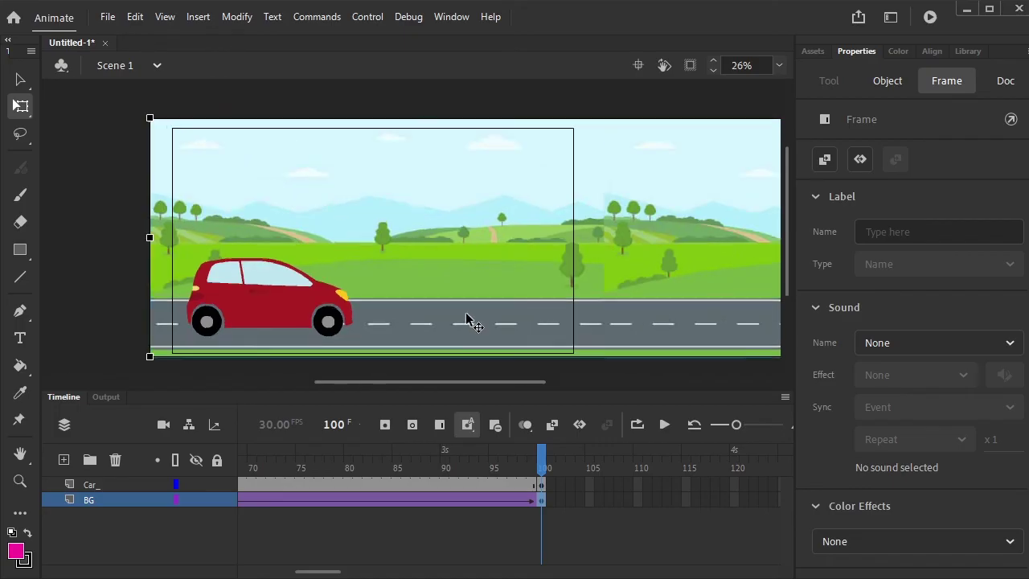
scroll(510, 317, right, 2)
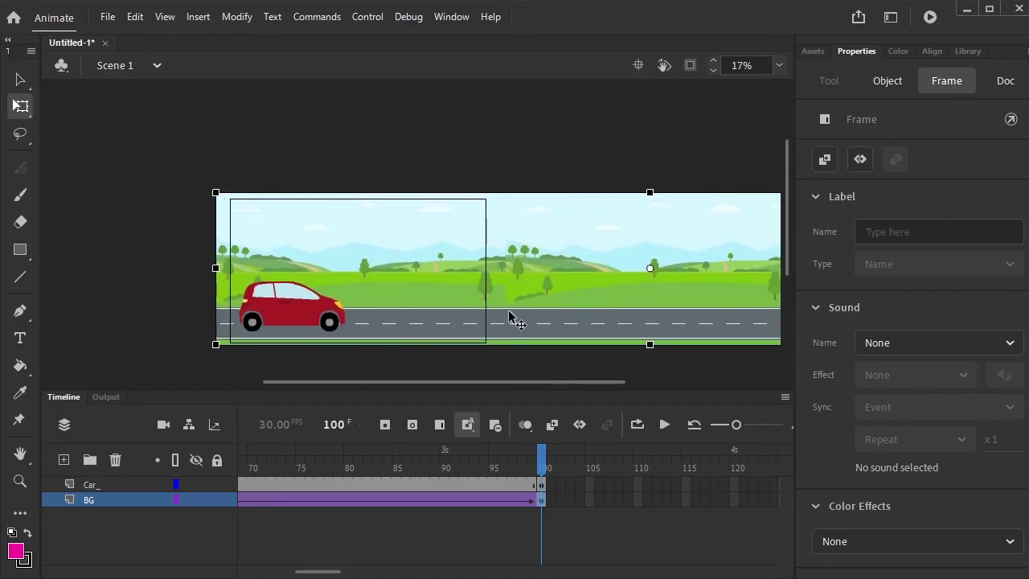
scroll(509, 317, down, 2)
drag(690, 298, 213, 316)
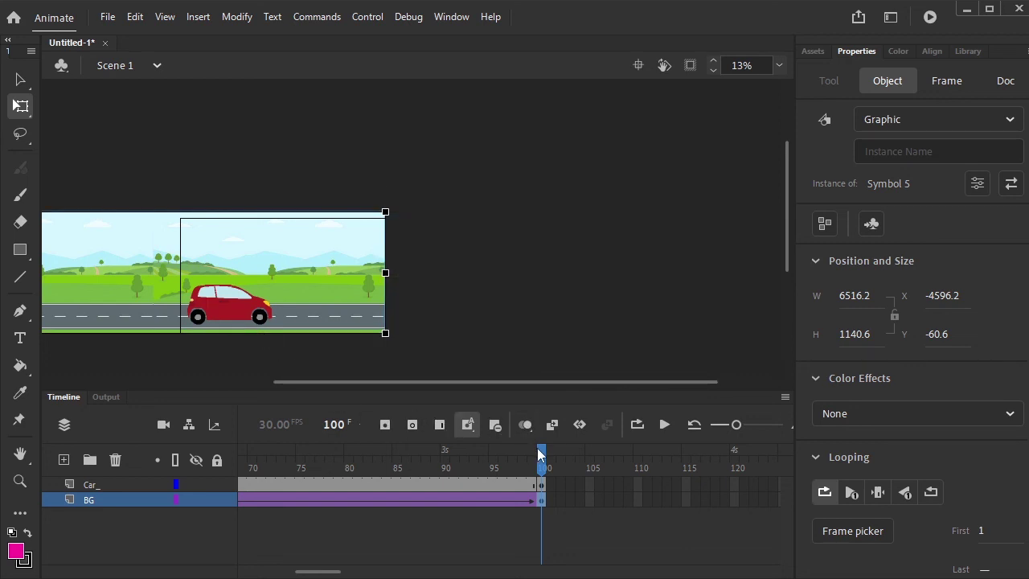
drag(541, 459, 223, 455)
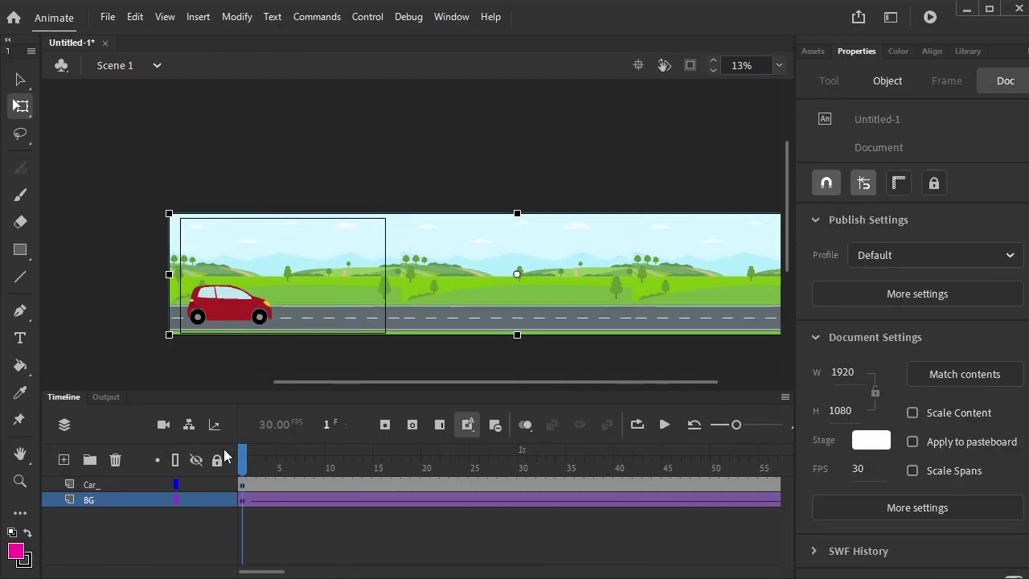
On frame 1, nudge the car right along the road to X 422.8
click(238, 315)
drag(226, 321, 256, 320)
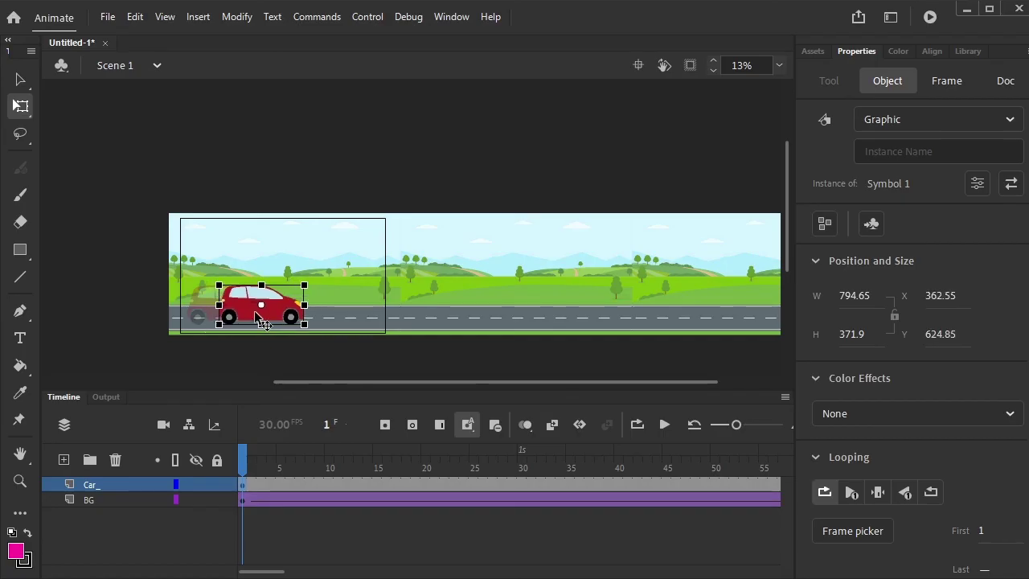
click(313, 527)
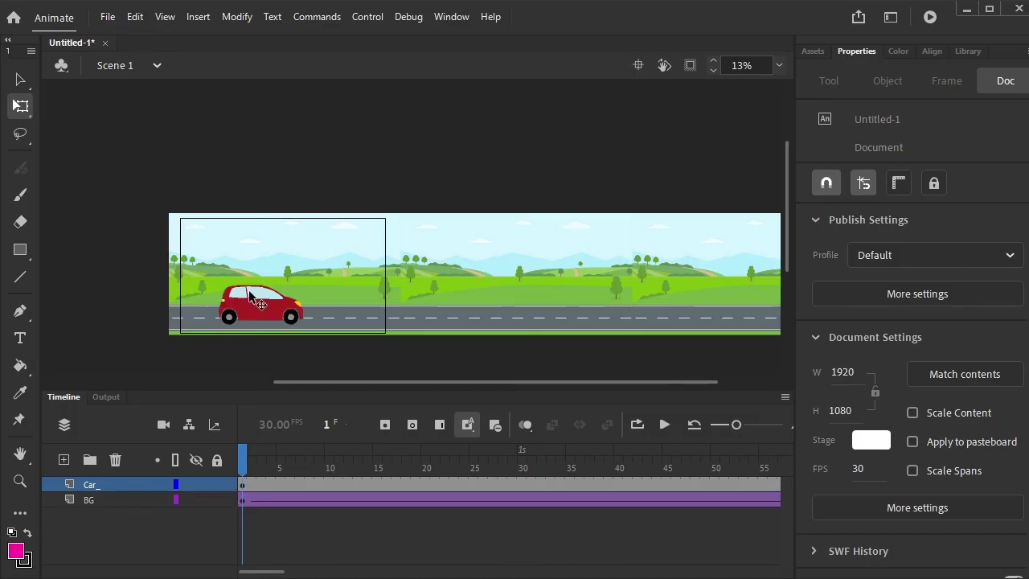
drag(261, 313, 268, 316)
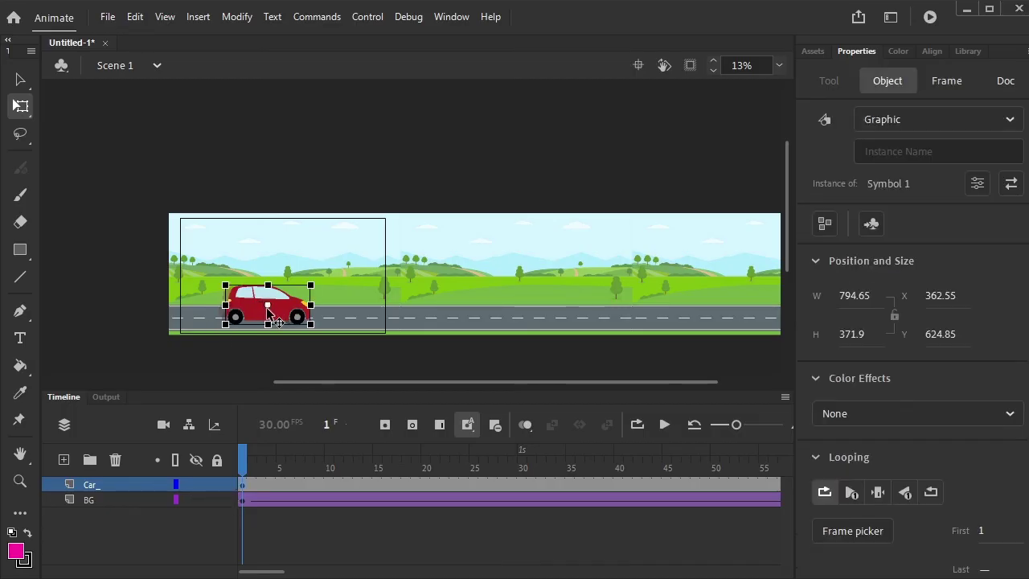
click(276, 538)
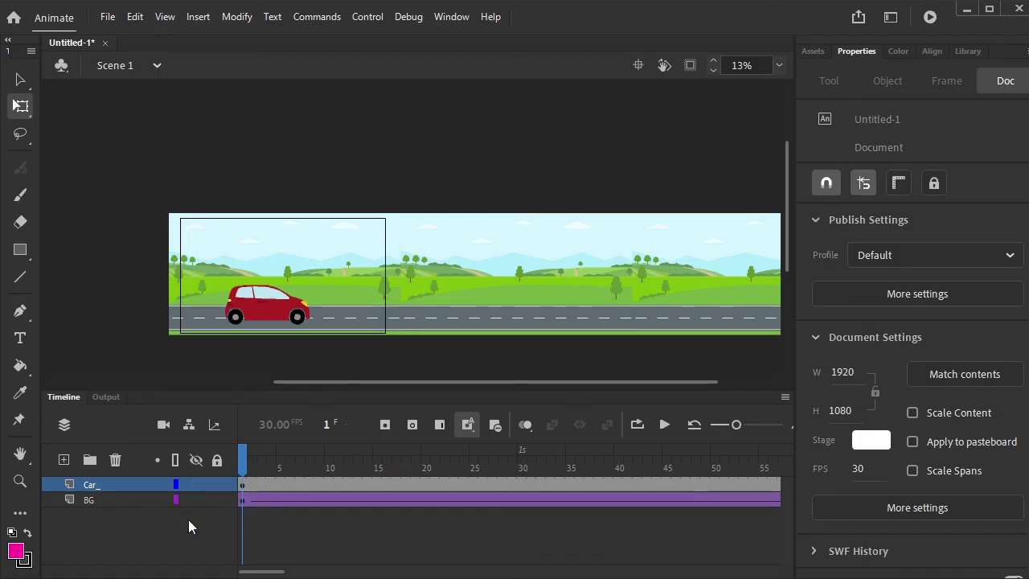